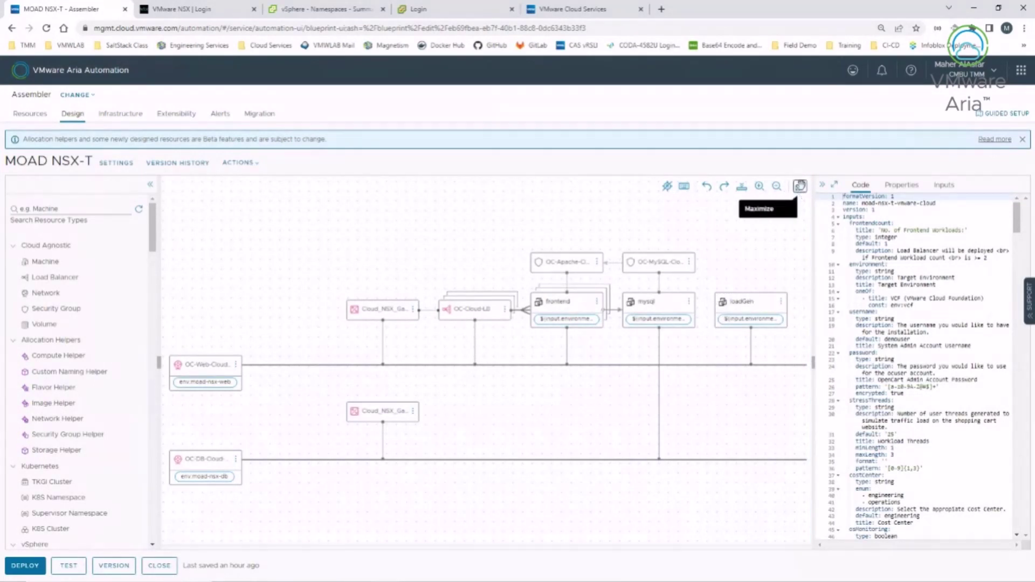
Step: Maximize the MOAD NSX-T diagram, adjust its zoom, and select the frontend node
left_click(800, 187)
left_click(949, 189)
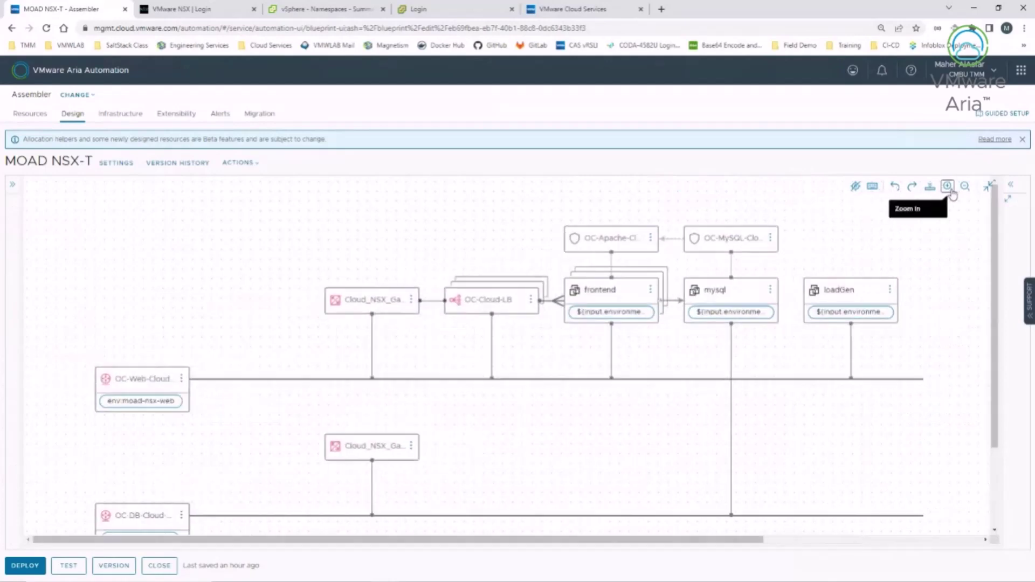
left_click(948, 188)
left_click(965, 188)
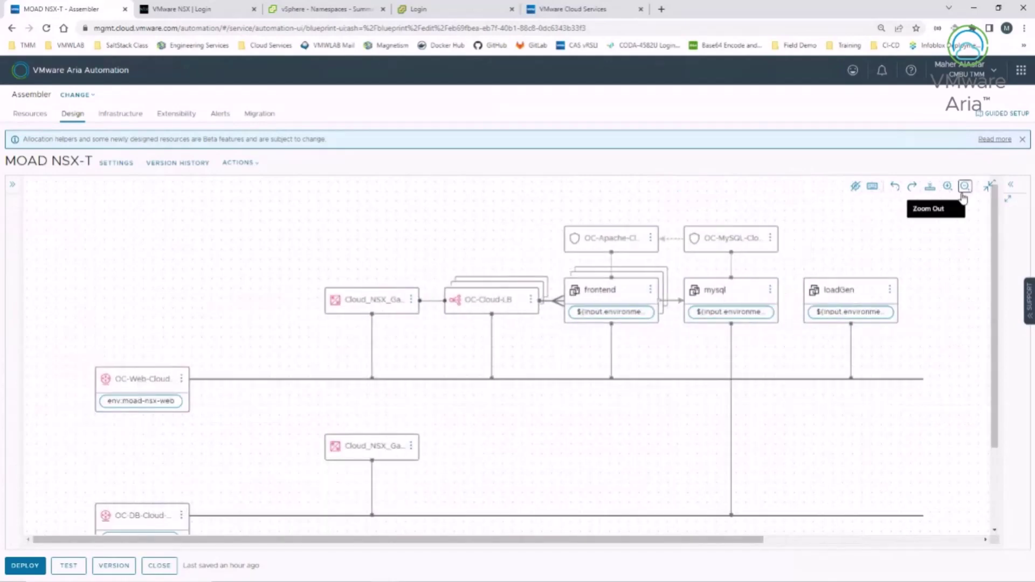
left_click(610, 294)
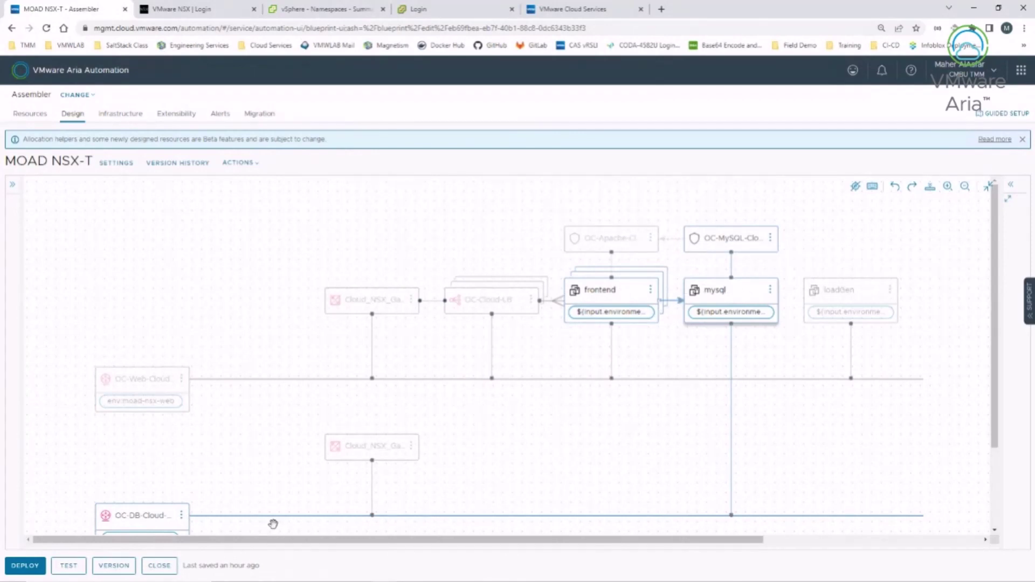
Step: Restore the default editor layout, widen the Code panel, and zoom the diagram out
left_click(989, 189)
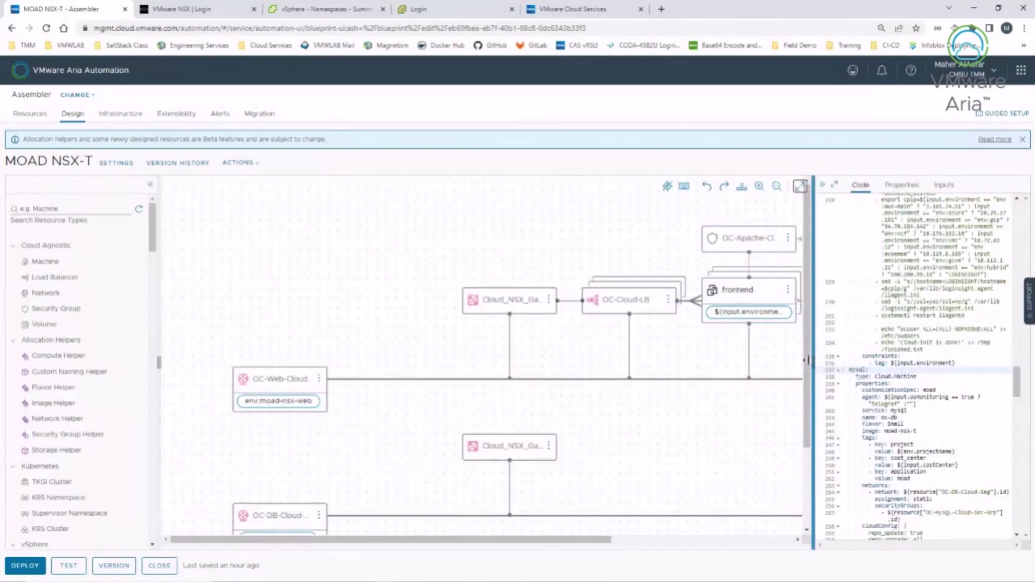
left_click_drag(813, 361, 517, 354)
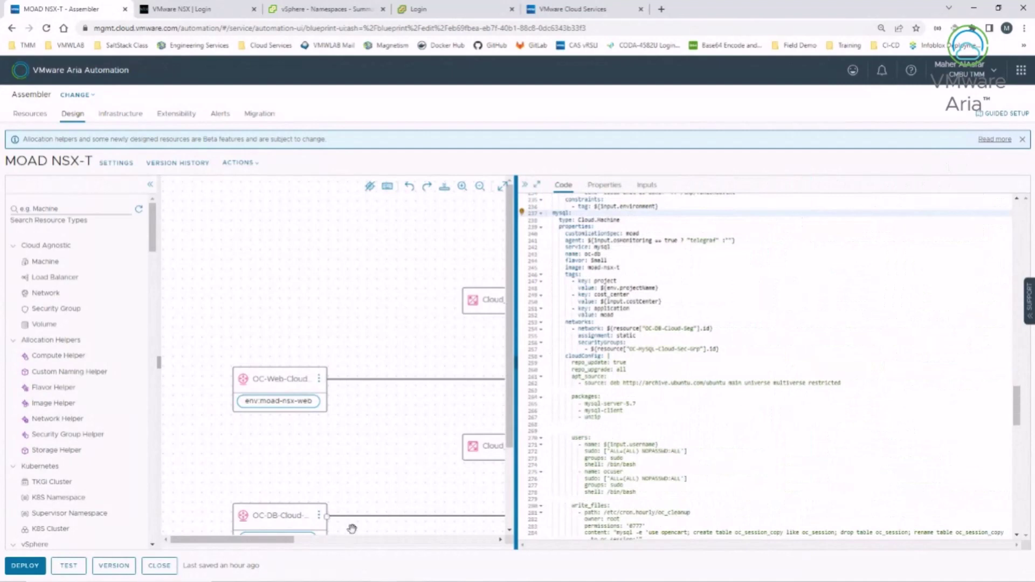
left_click(150, 184)
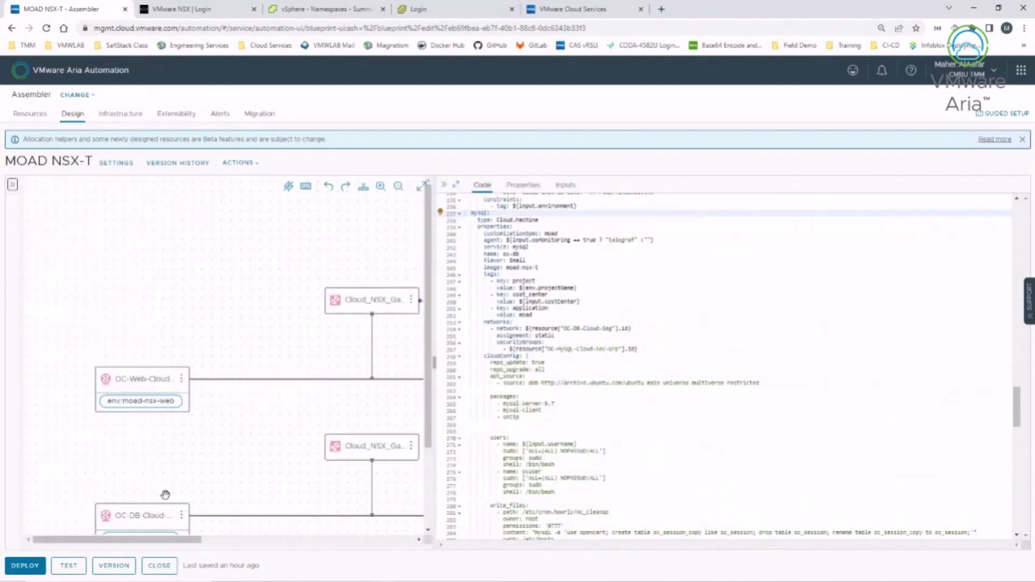
left_click_drag(90, 545, 180, 544)
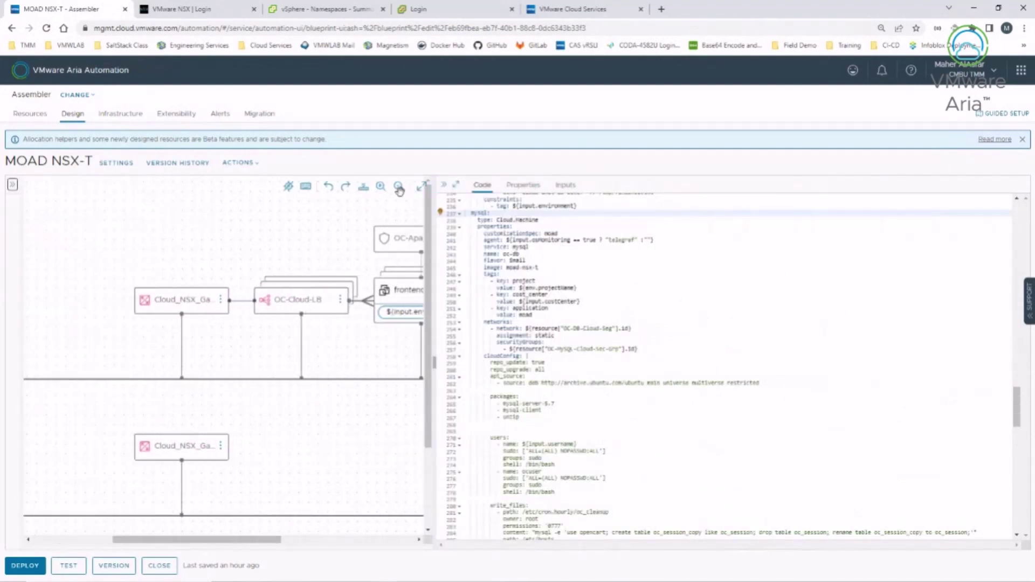
left_click(401, 190)
left_click(402, 190)
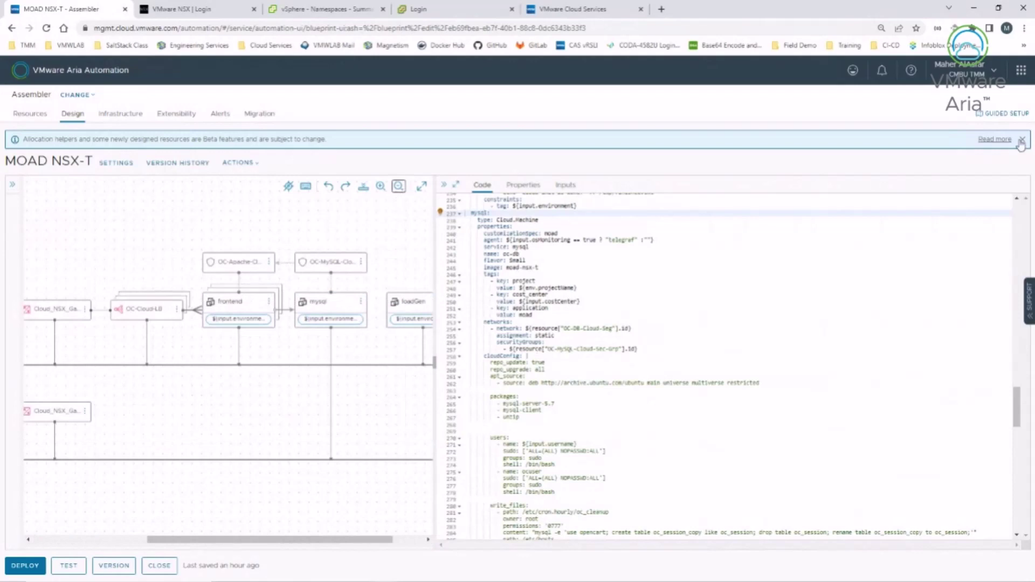
Step: Set the browser page zoom to 110%
left_click(1024, 28)
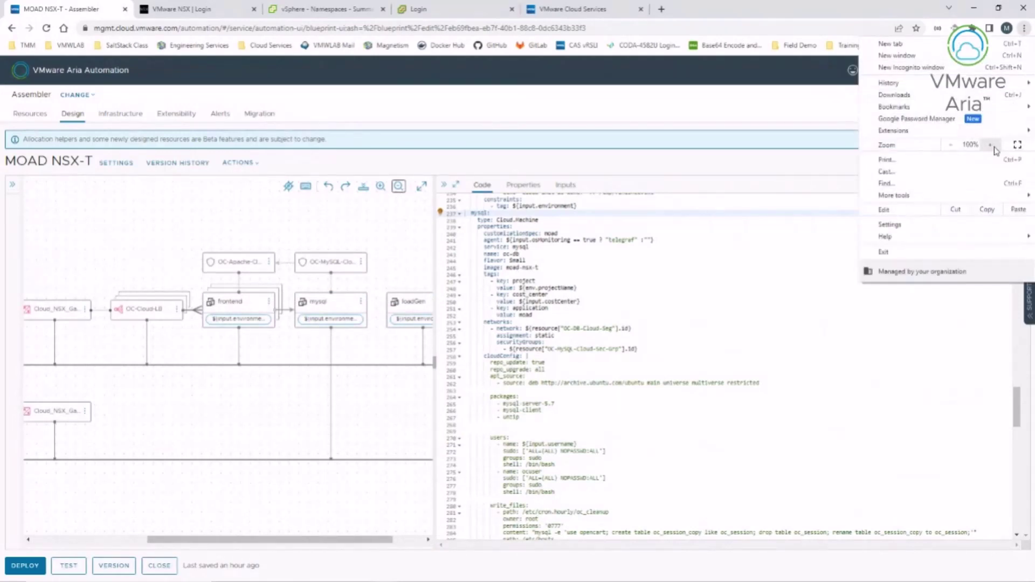
left_click(991, 145)
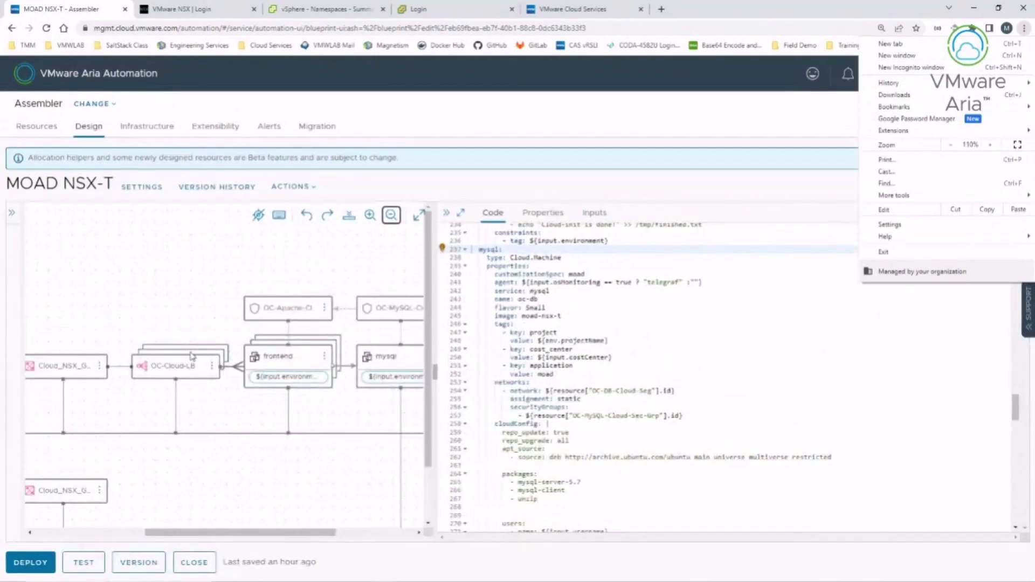
left_click(154, 368)
Step: Show OC-Cloud-LB's YAML, an HTTP port 80 round-robin load balancer
left_click(153, 368)
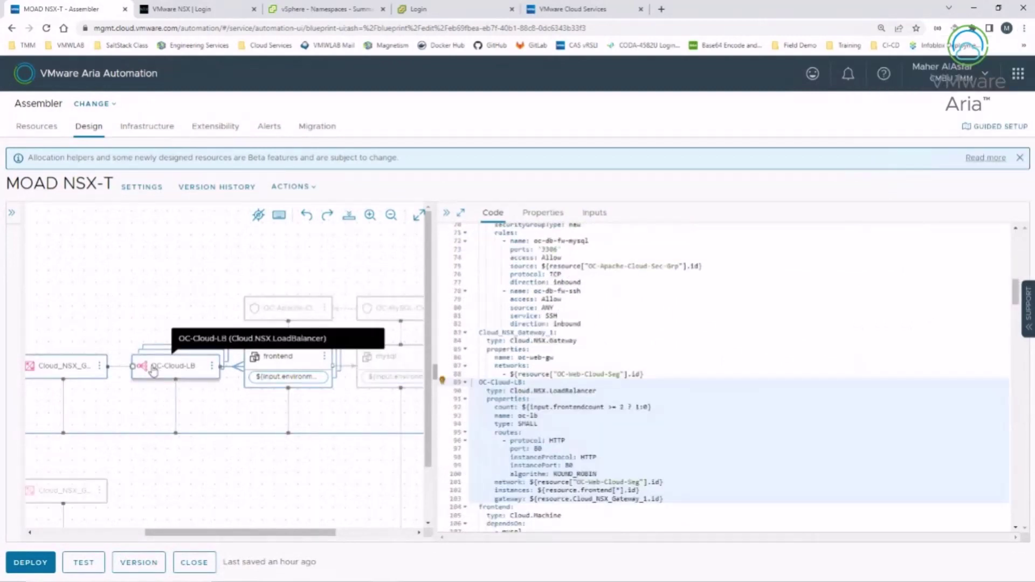
left_click_drag(175, 535, 156, 535)
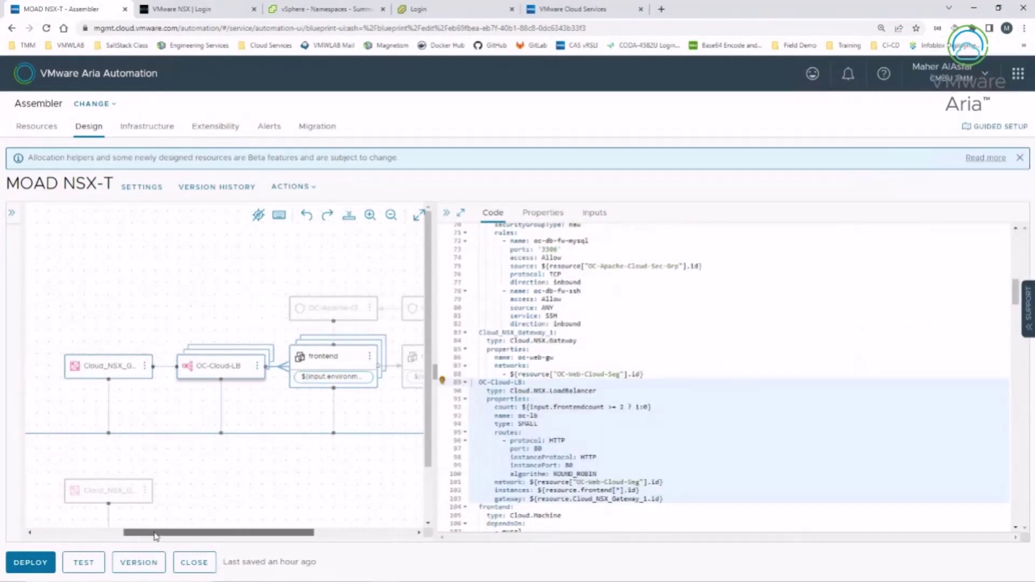
scroll(509, 299, "down", 3)
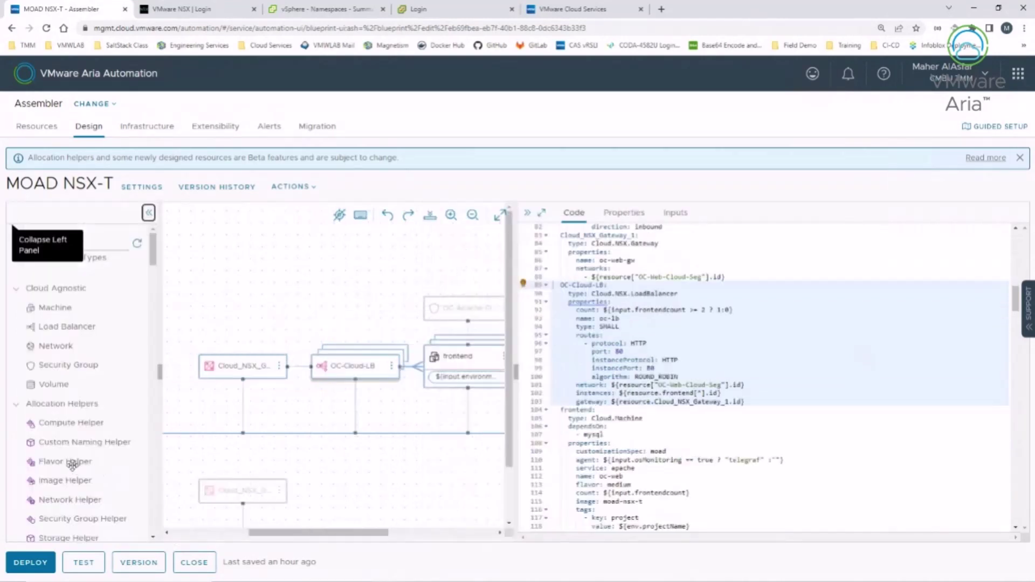
scroll(64, 447, "down", 5)
scroll(61, 445, "down", 3)
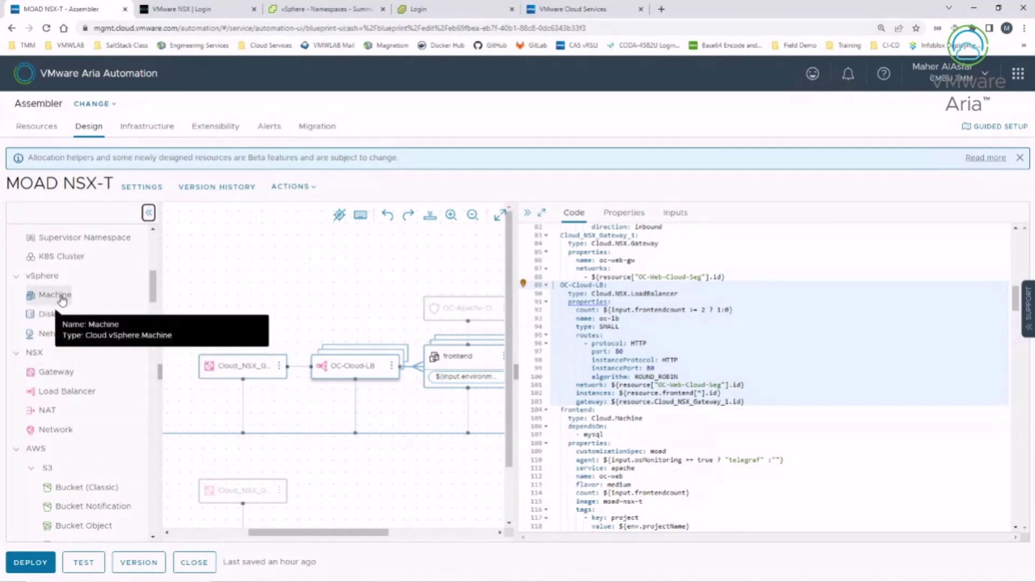
scroll(57, 296, "up", 10)
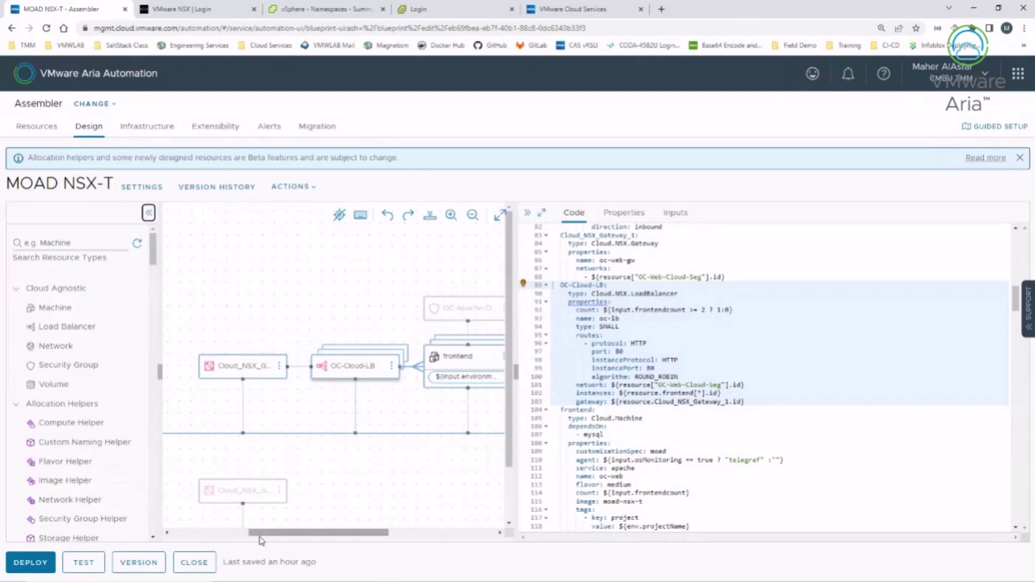
Step: On line 399, re-pick 'routed' as OC-Web-Cloud-Seg's networkType from the autocomplete list
left_click_drag(262, 533, 185, 532)
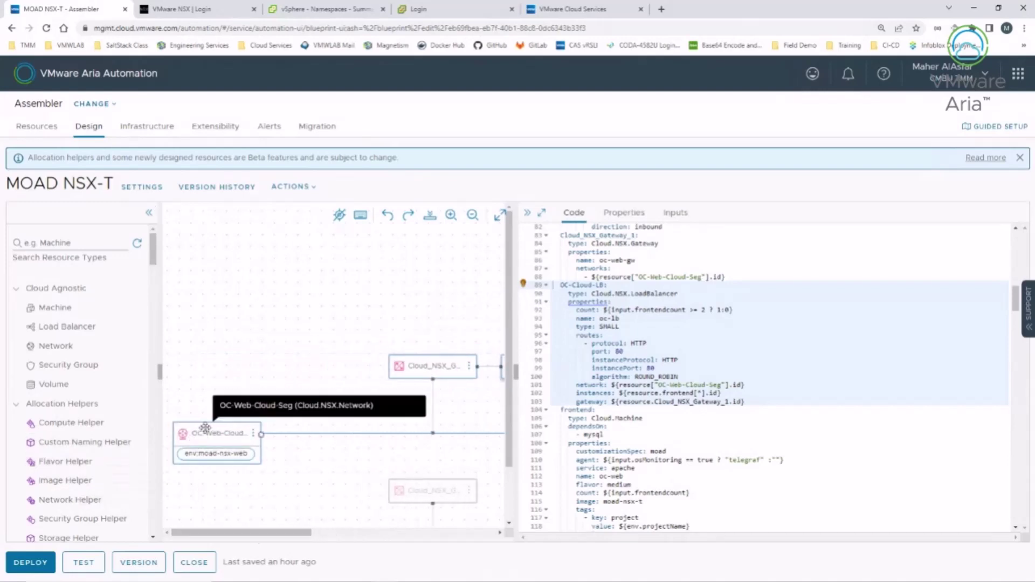
left_click(203, 432)
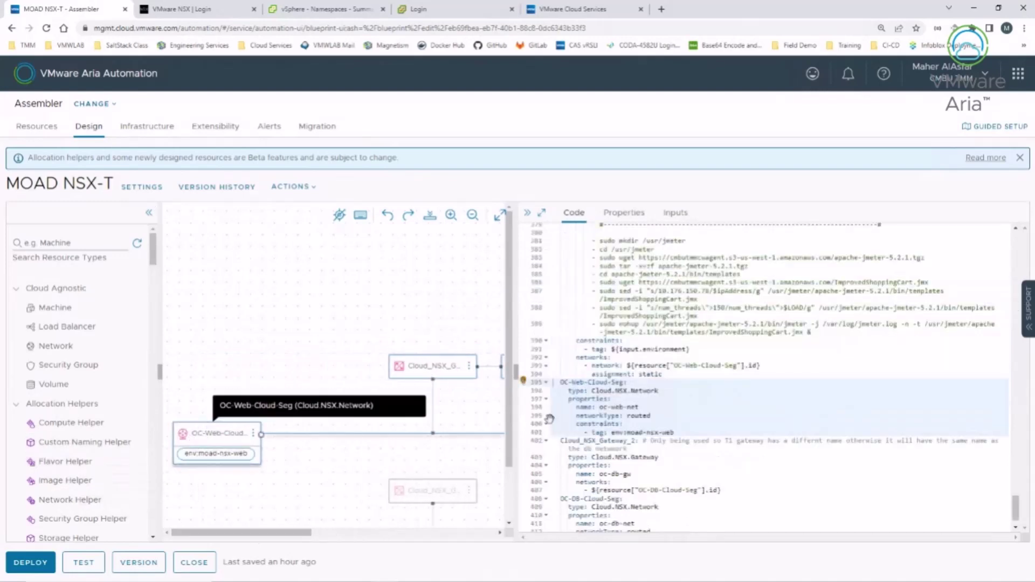
double_click(638, 415)
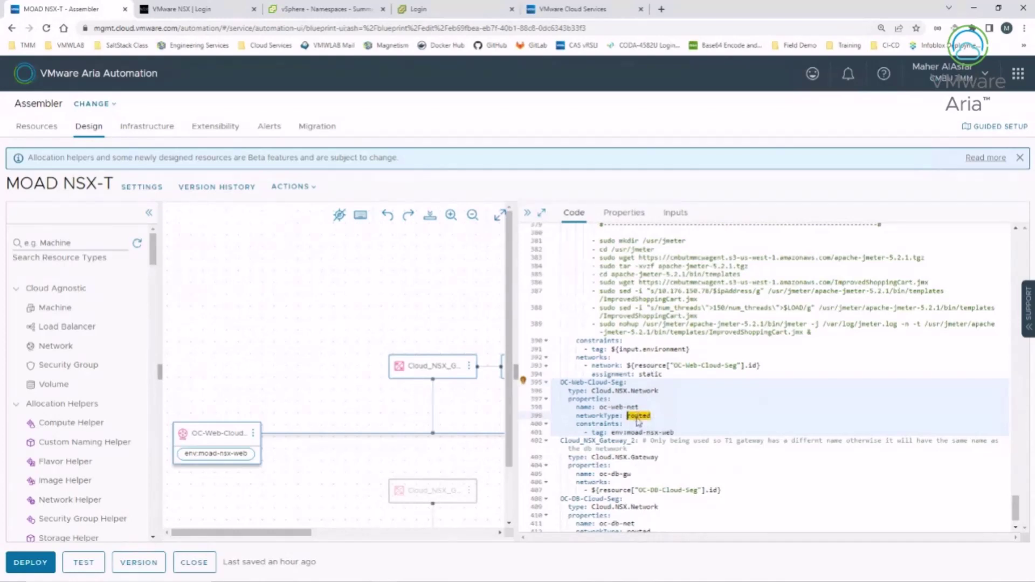
key("ctrl+space")
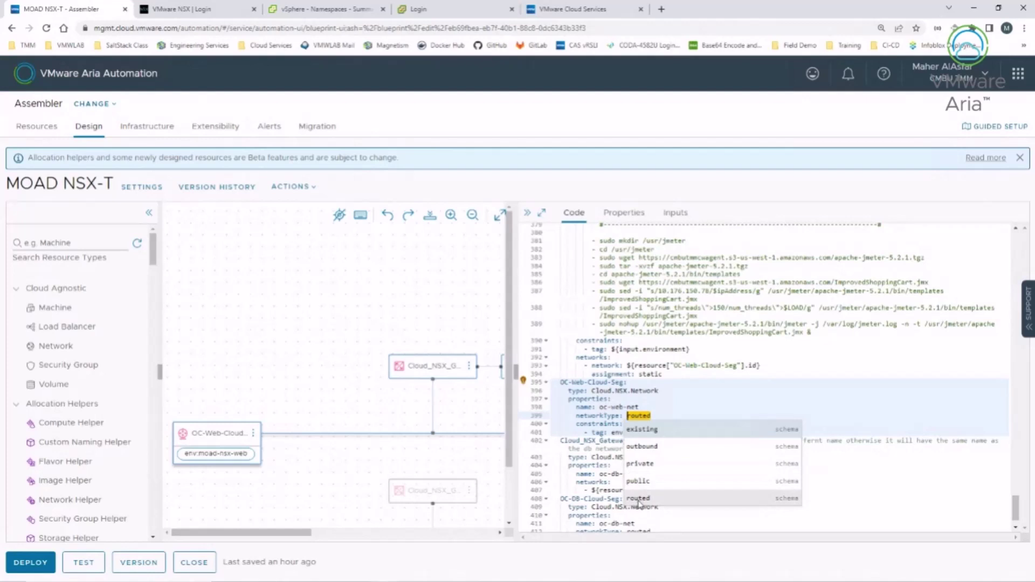
left_click(207, 426)
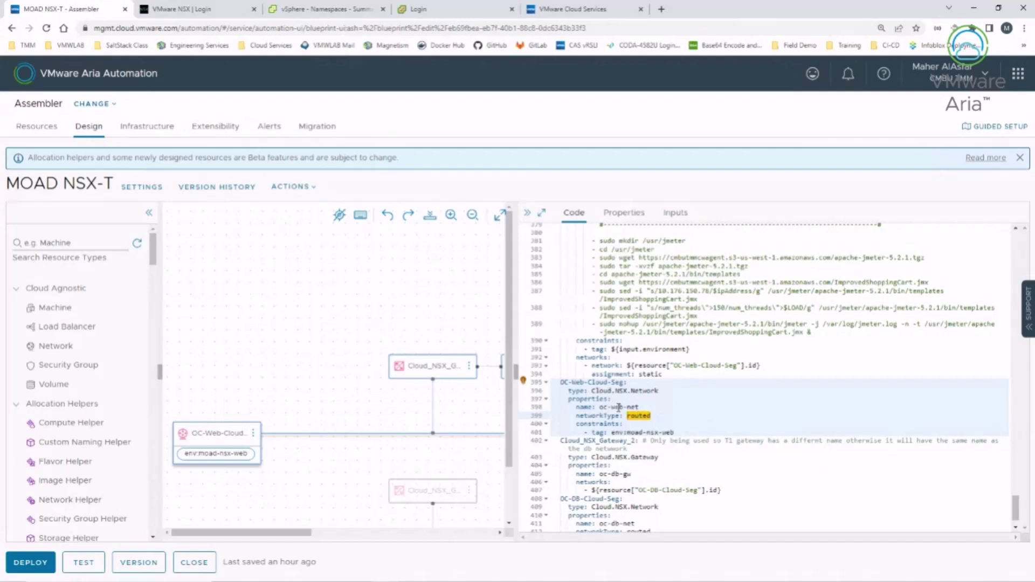
double_click(619, 407)
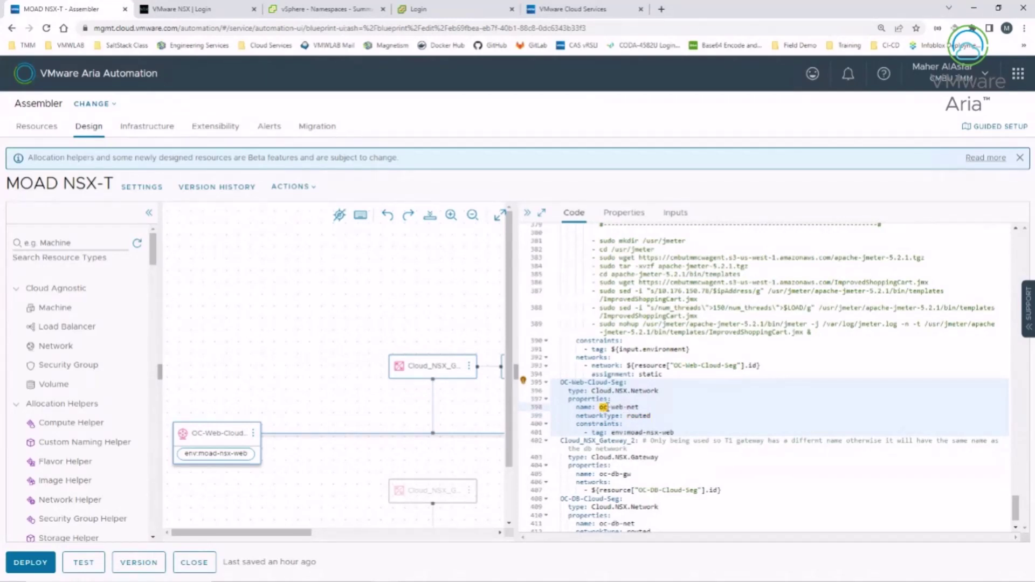
left_click(639, 407)
double_click(639, 416)
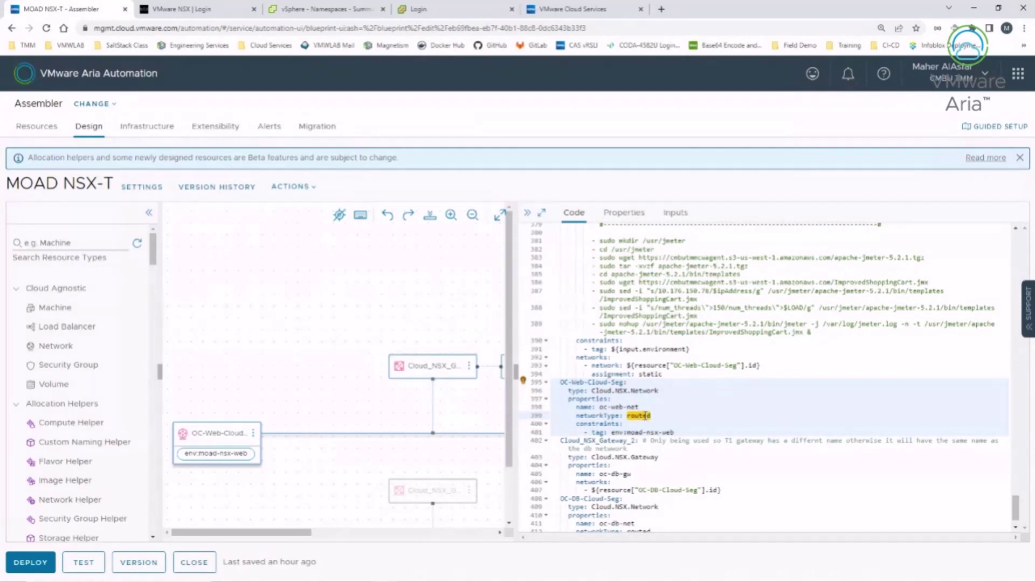
key("BackSpace")
key("ctrl+space")
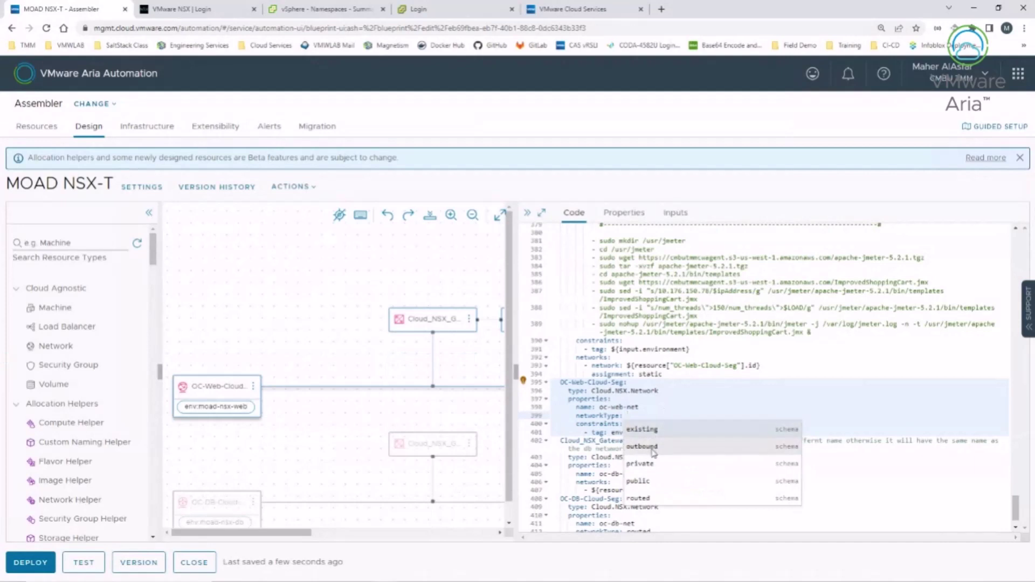
left_click(649, 497)
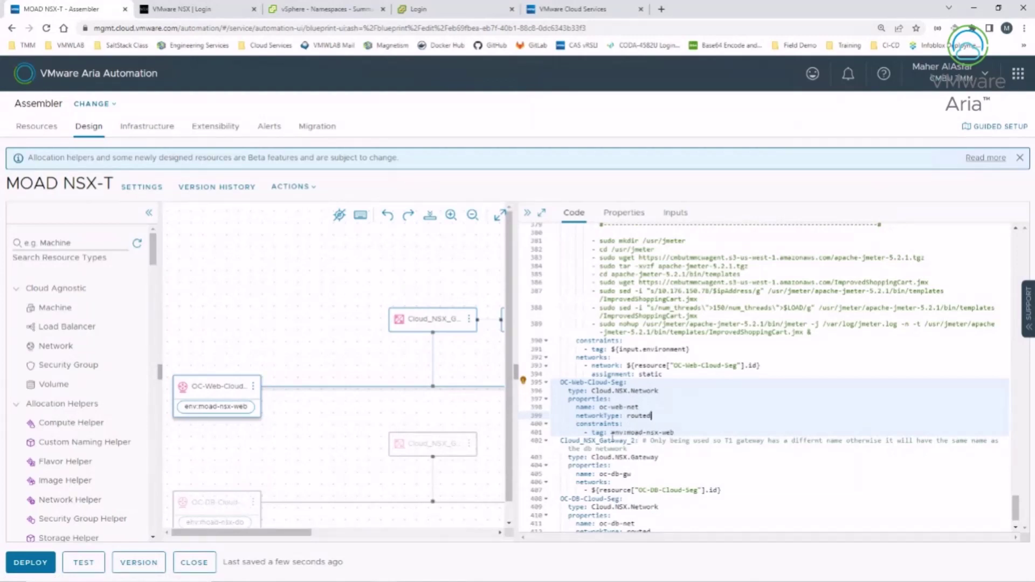
Step: Go to Infrastructure > Network Profiles and open VCF MOAD NSX-T WEB
left_click(154, 129)
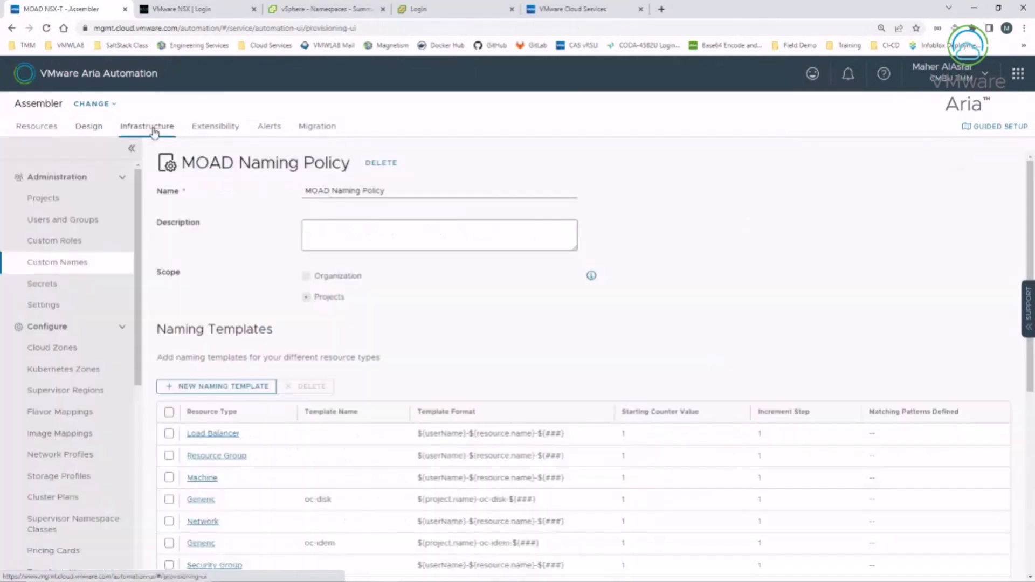
left_click(65, 458)
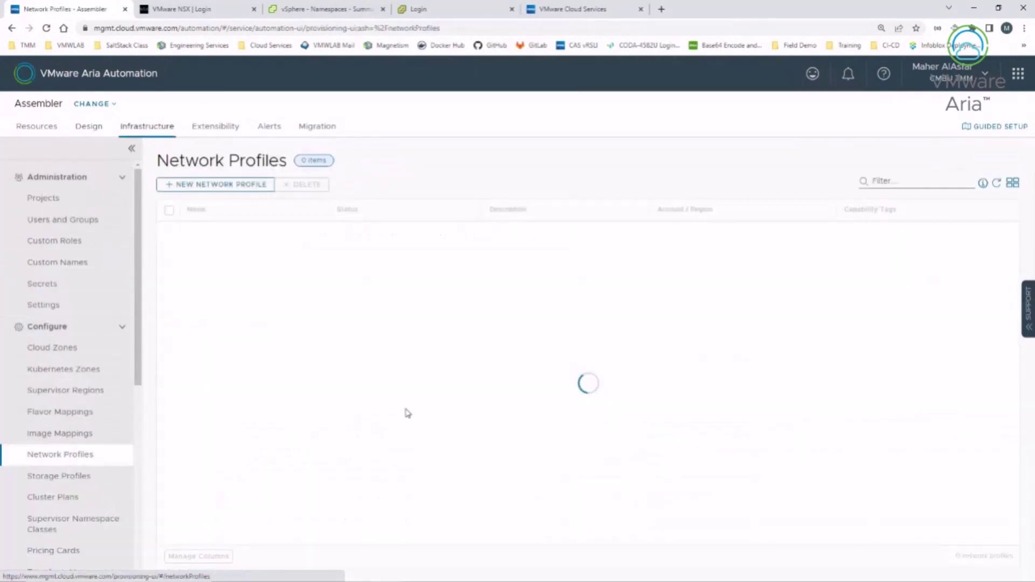
scroll(426, 447, "down", 3)
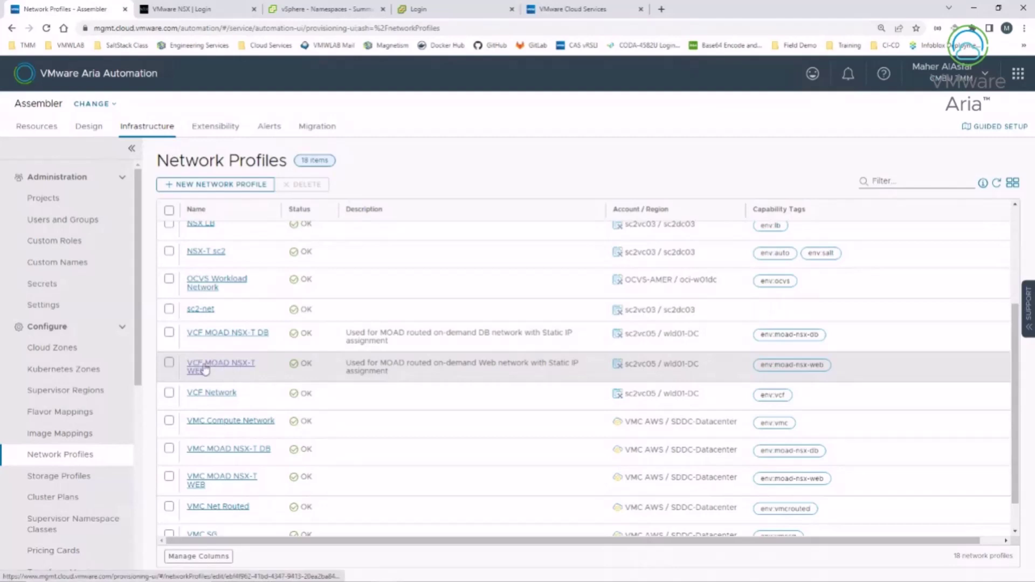
left_click(199, 373)
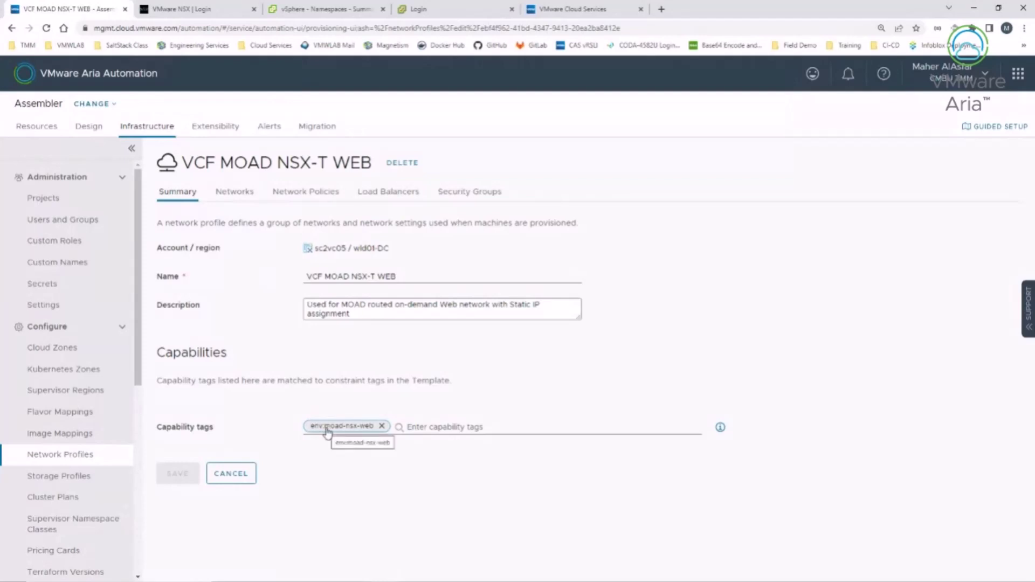
Step: Show the VCF MOAD NSX-T WEB profile's Networks tab, which lists 0 networks
left_click(235, 194)
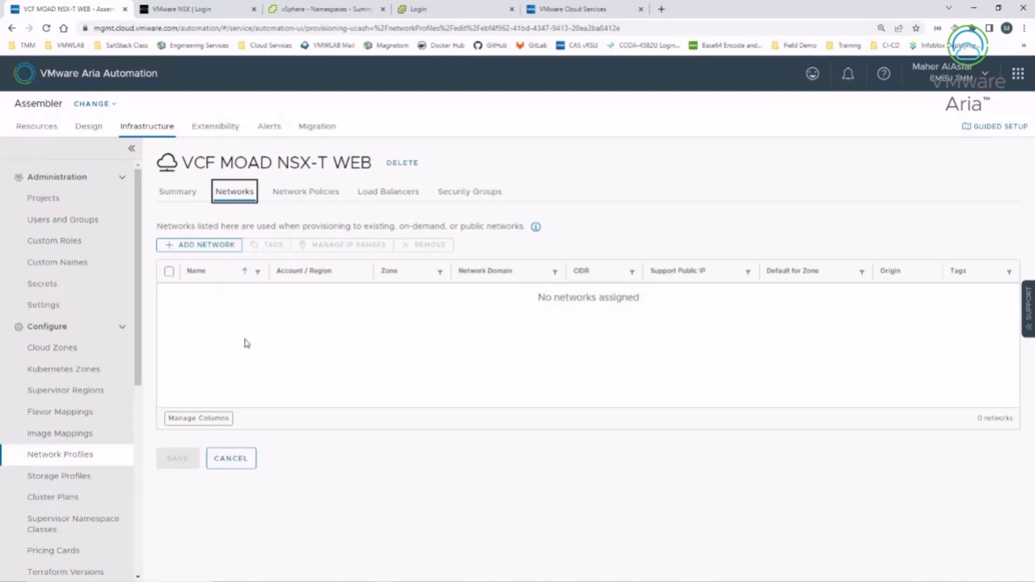
Step: View the policies: on-demand isolation, T0 router, edge-wldclu-01, CIDR 10.176.224.0/24, /29 subnets
left_click(311, 197)
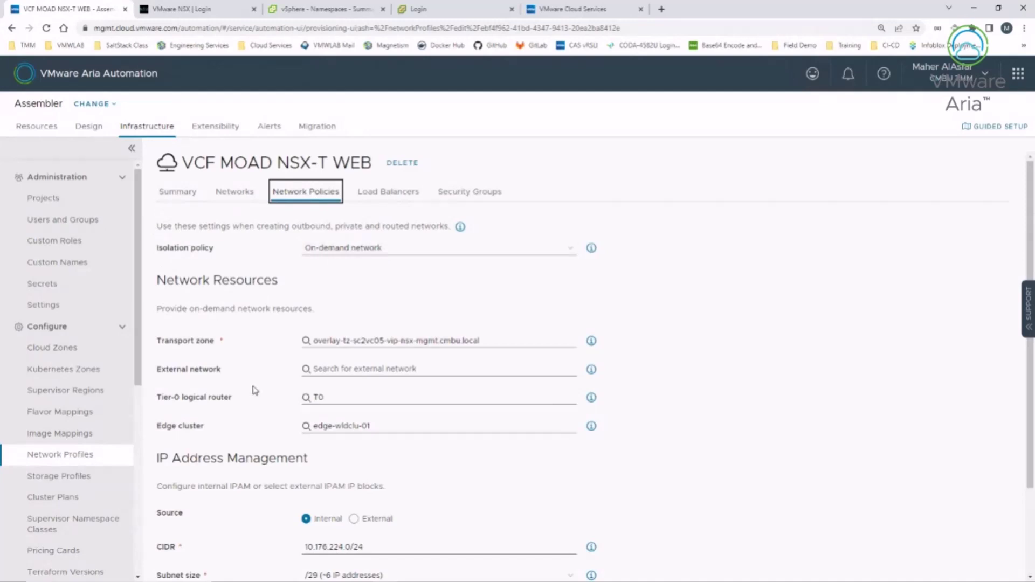
scroll(250, 393, "down", 1)
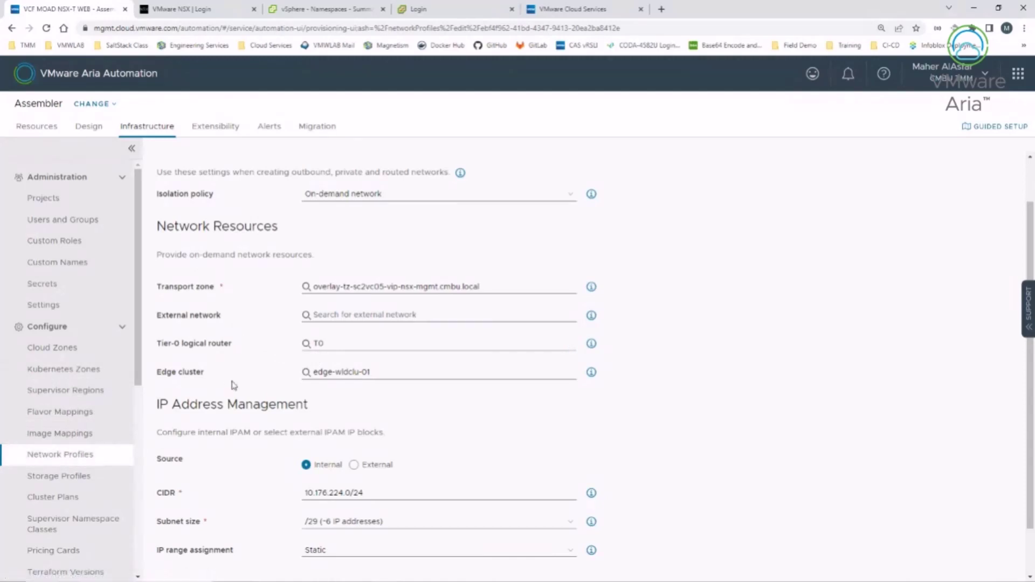
Step: Check CIDR 10.176.224.0/24, /29 subnet size and Static IP assignment, then cancel unsaved
scroll(243, 389, "down", 1)
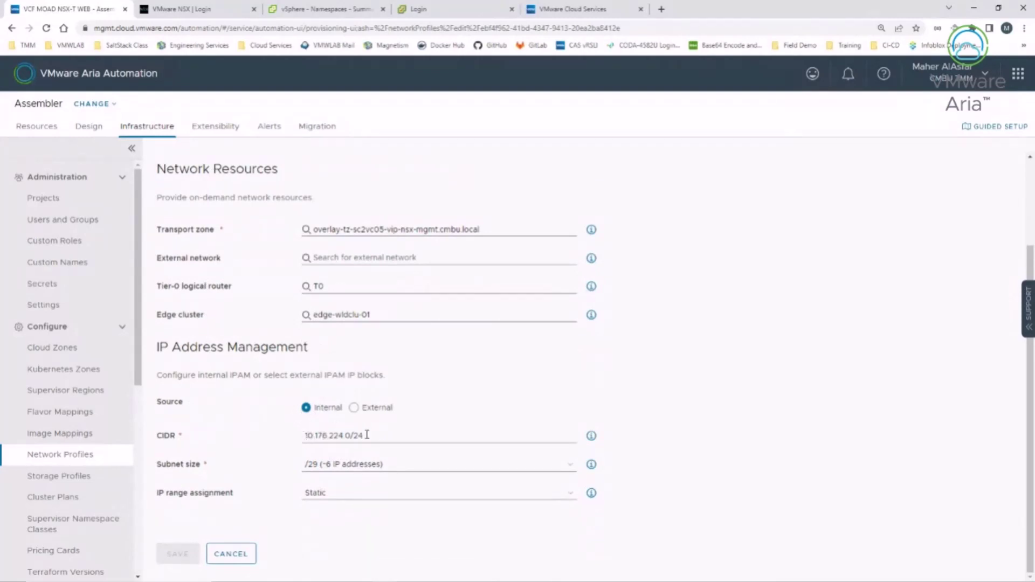
left_click_drag(366, 434, 303, 436)
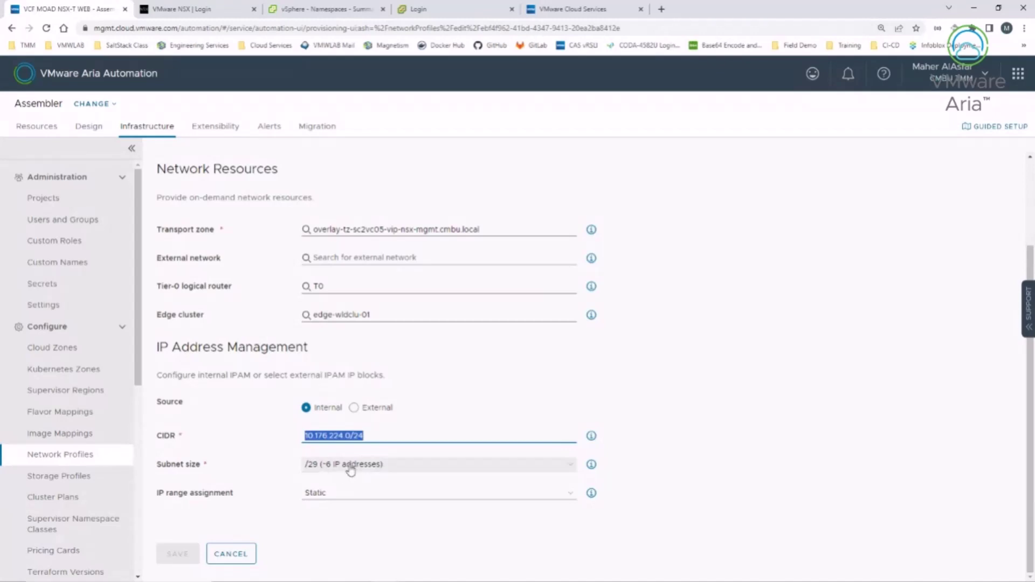
left_click(350, 469)
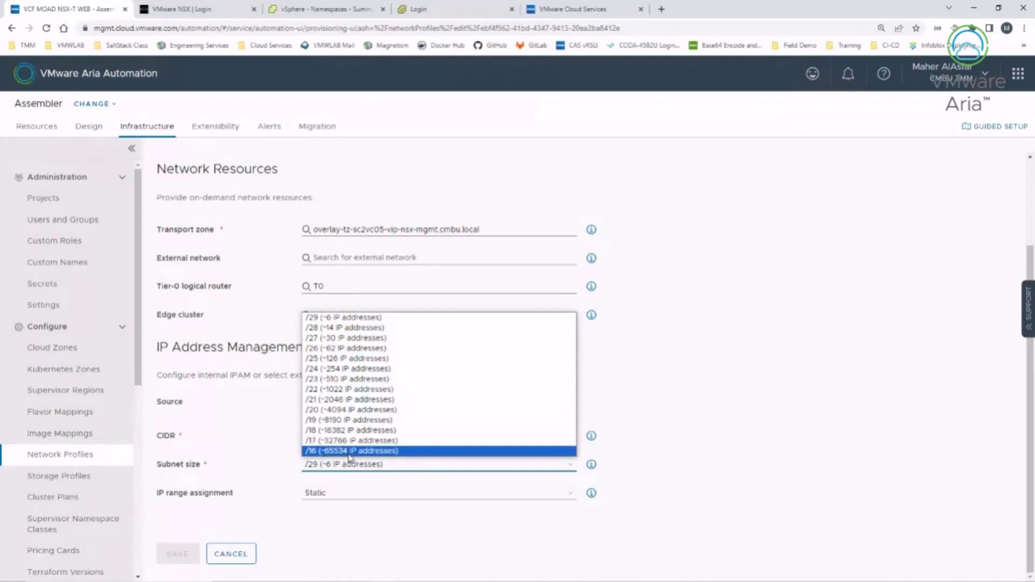
left_click(262, 435)
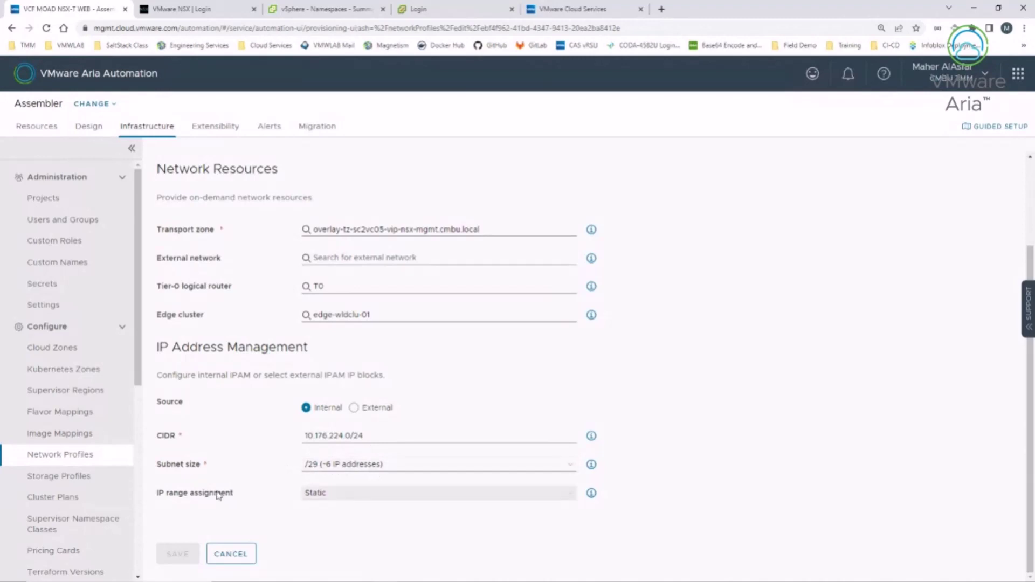
left_click(337, 498)
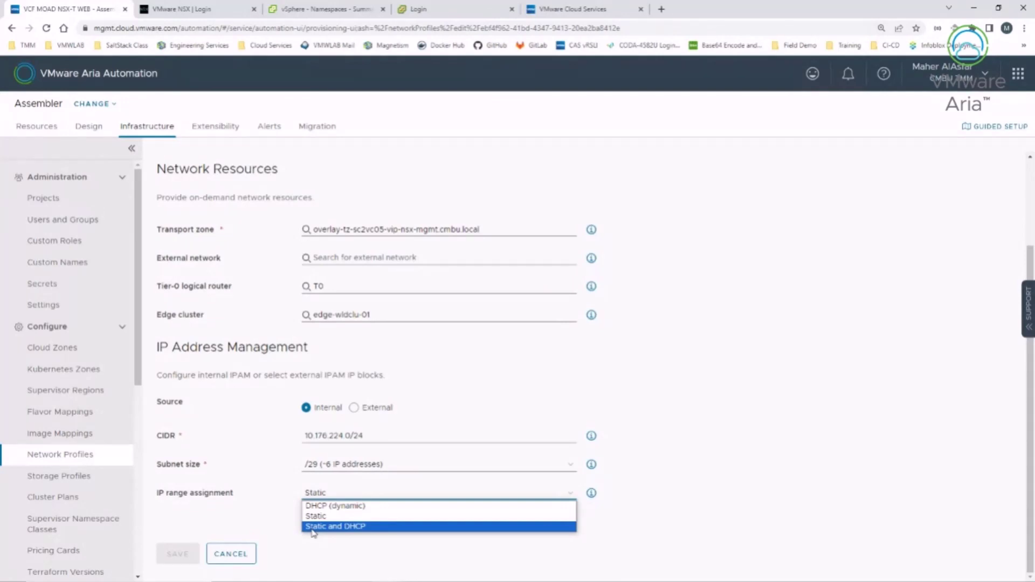
left_click(263, 516)
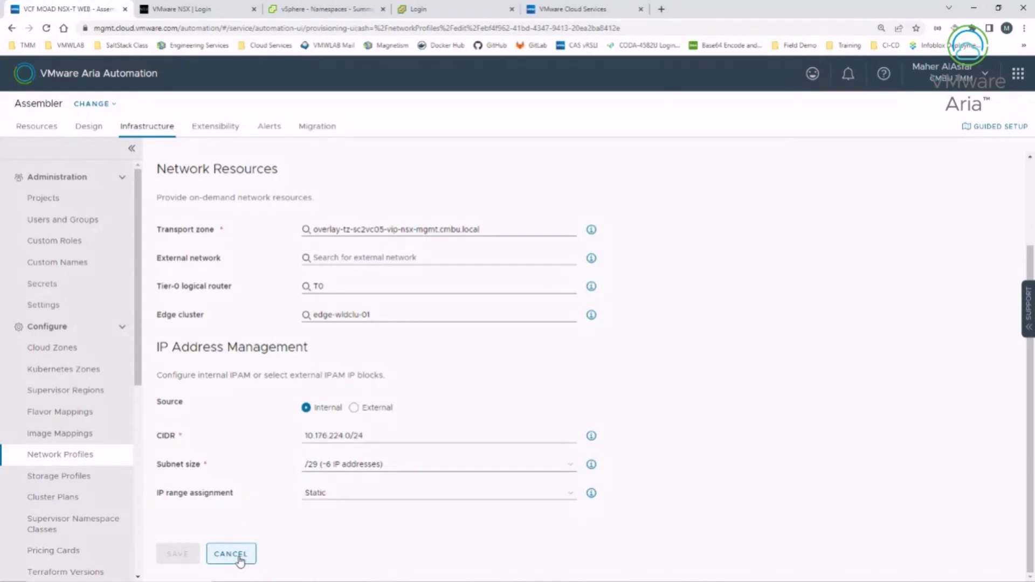
left_click(240, 562)
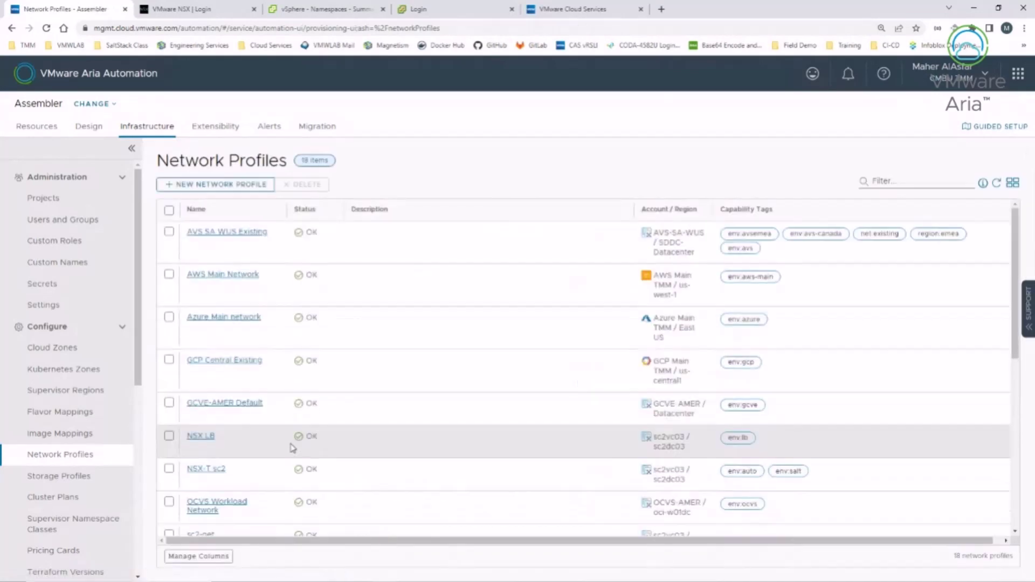
scroll(229, 449, "down", 2)
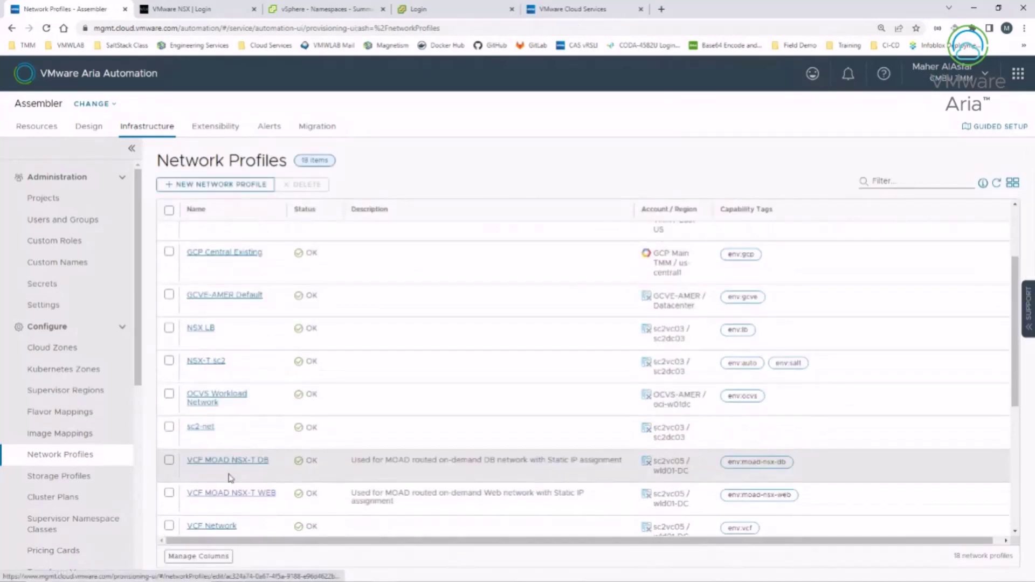
left_click(232, 463)
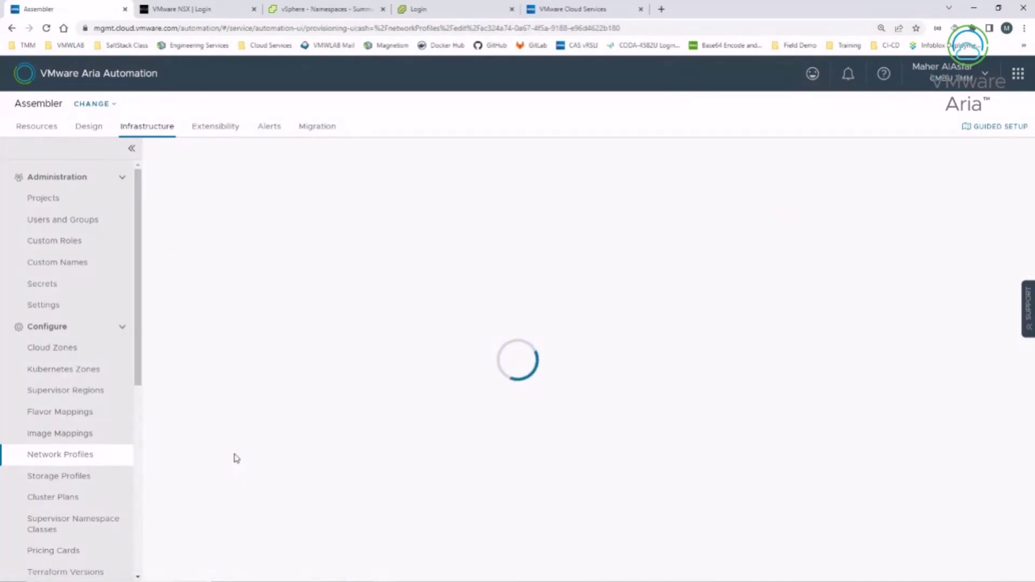
left_click(232, 195)
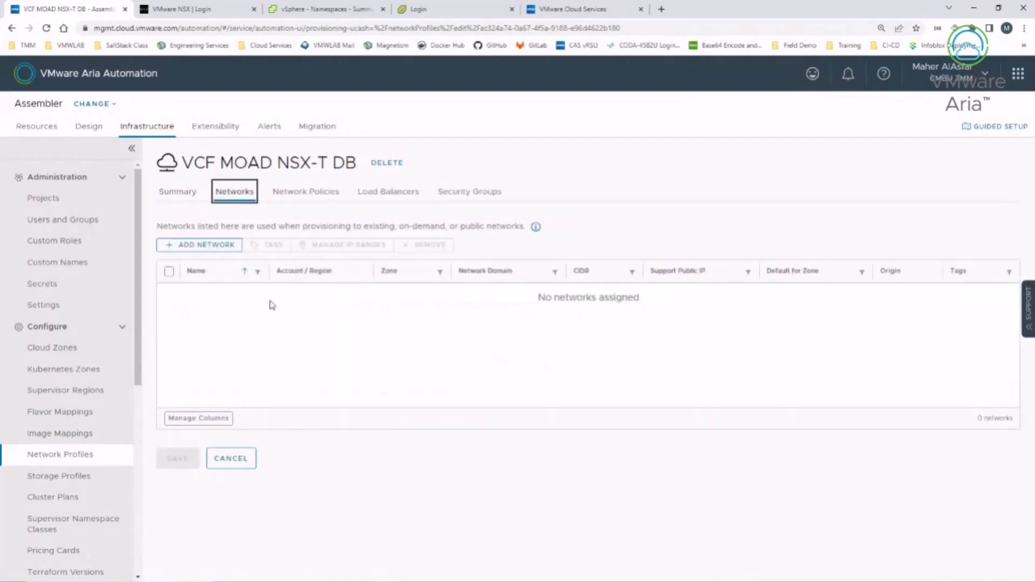
left_click(177, 195)
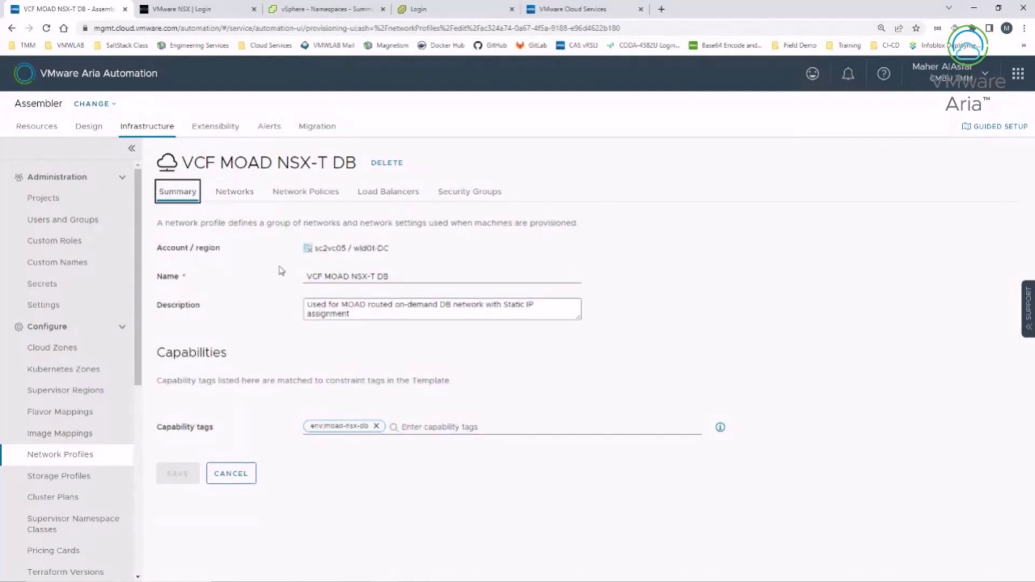
left_click(297, 201)
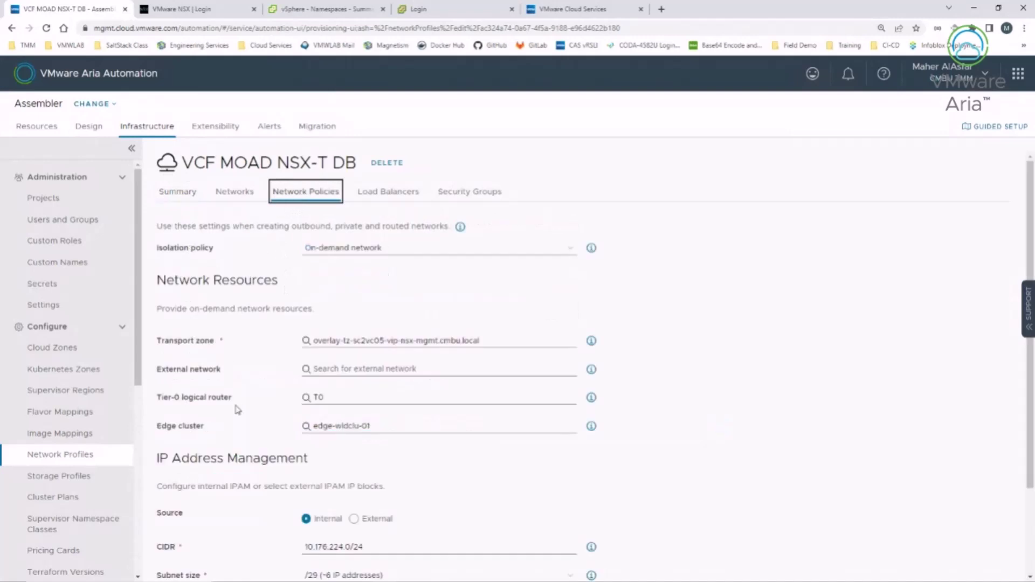
scroll(238, 431, "down", 1)
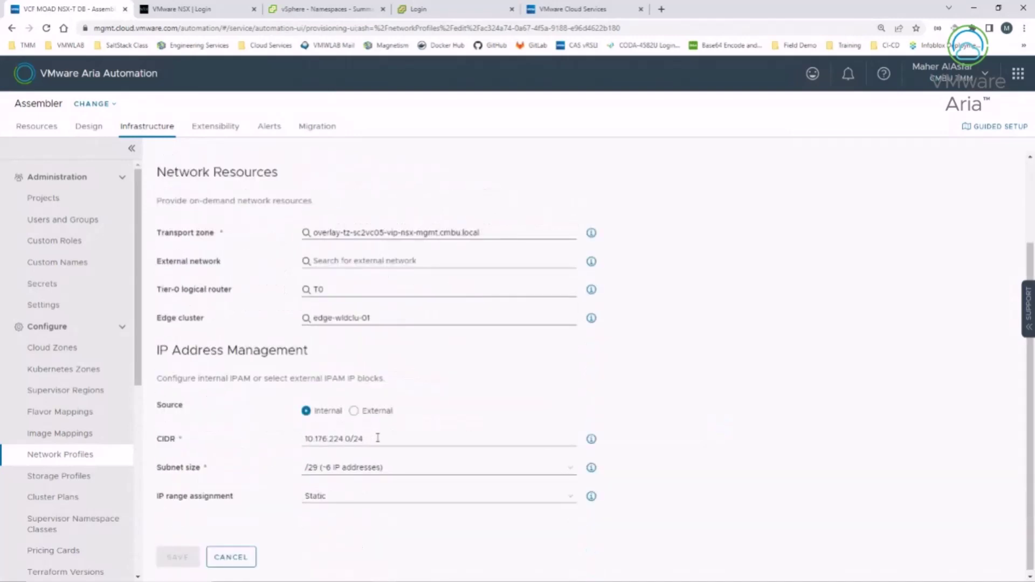
left_click(236, 558)
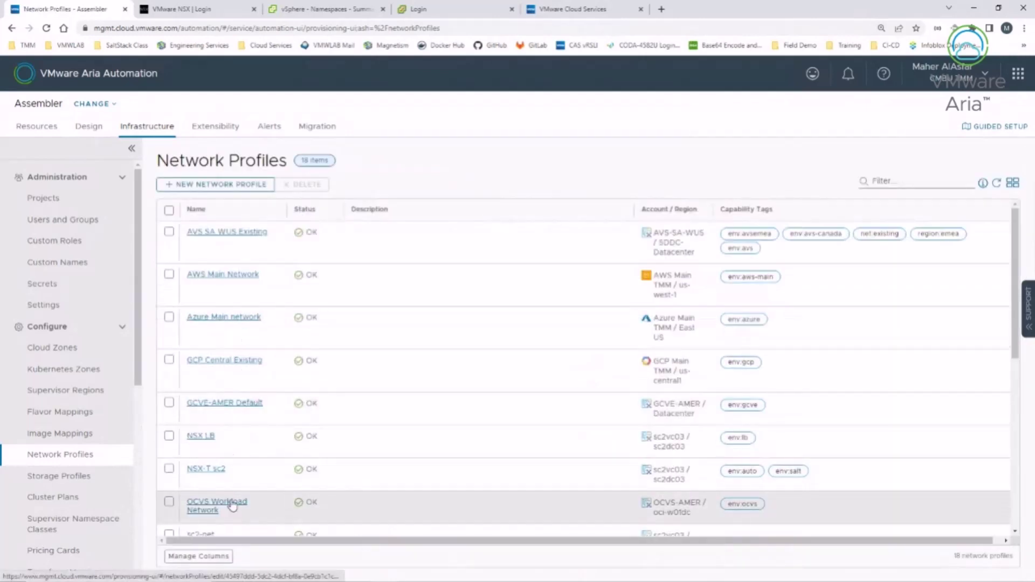
scroll(229, 496, "down", 4)
scroll(255, 471, "down", 1)
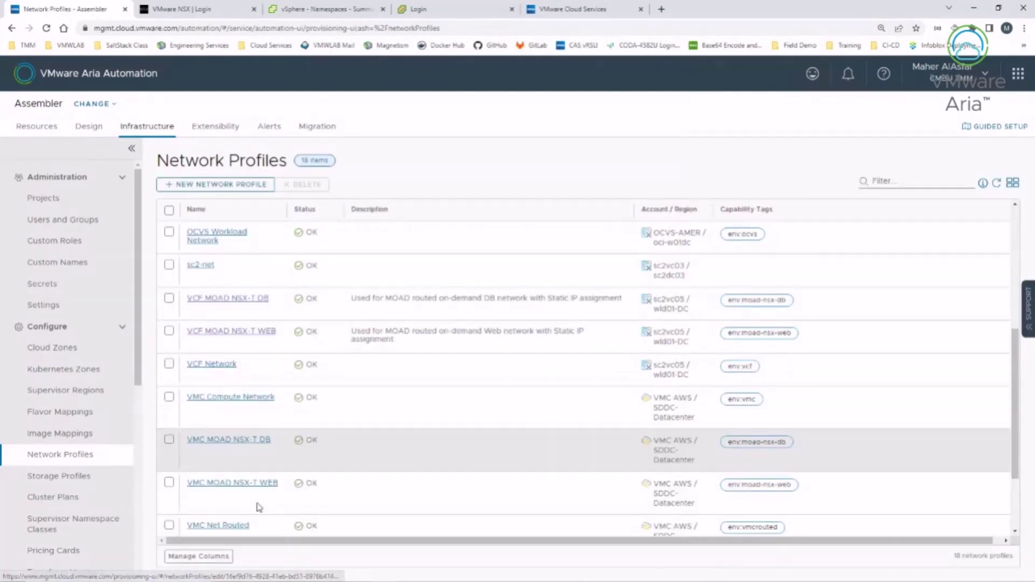
Step: View the VMC MOAD NSX-T WEB profile's network policies, then return to the template design
left_click(258, 488)
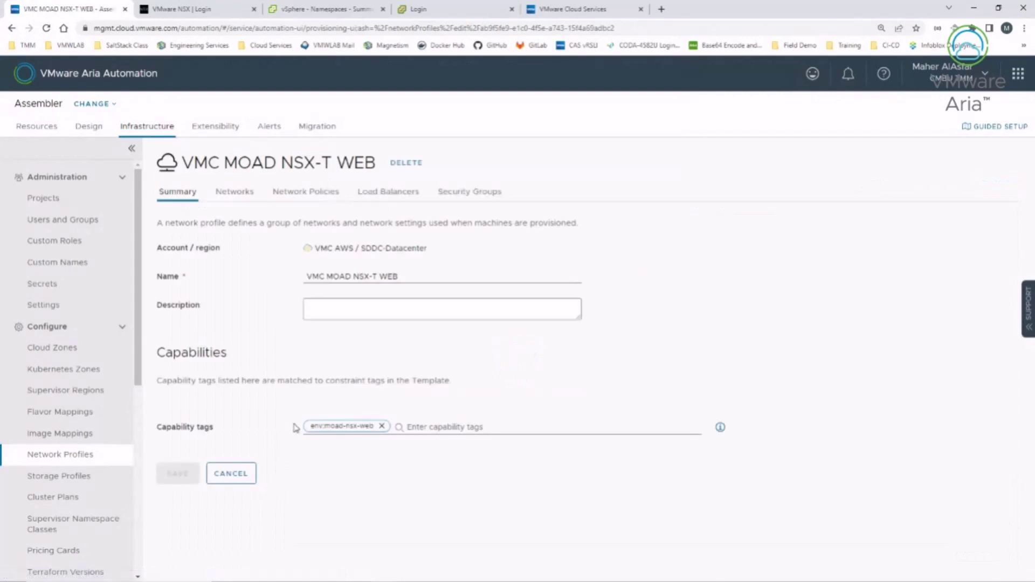
left_click(284, 201)
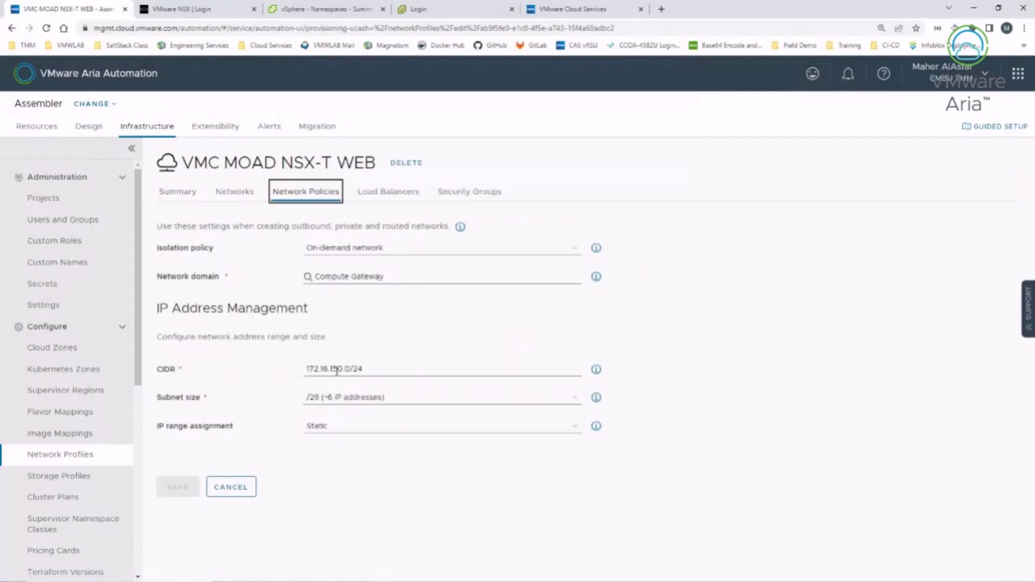
left_click(91, 130)
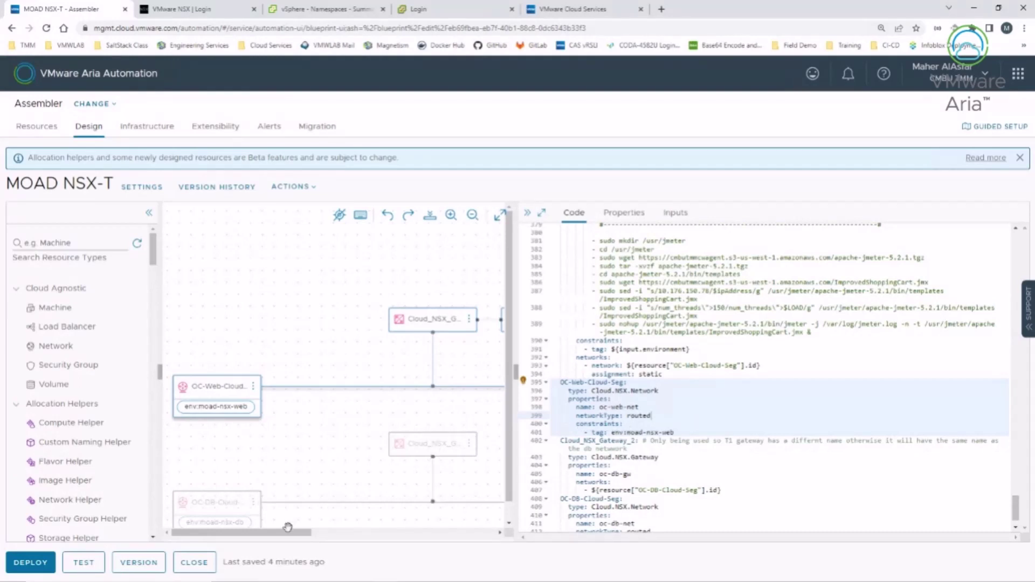
Step: Select OC-Cloud-LB and read its YAML: SMALL load balancer oc-lb on OC-Web-Cloud-Seg
left_click_drag(302, 533, 392, 537)
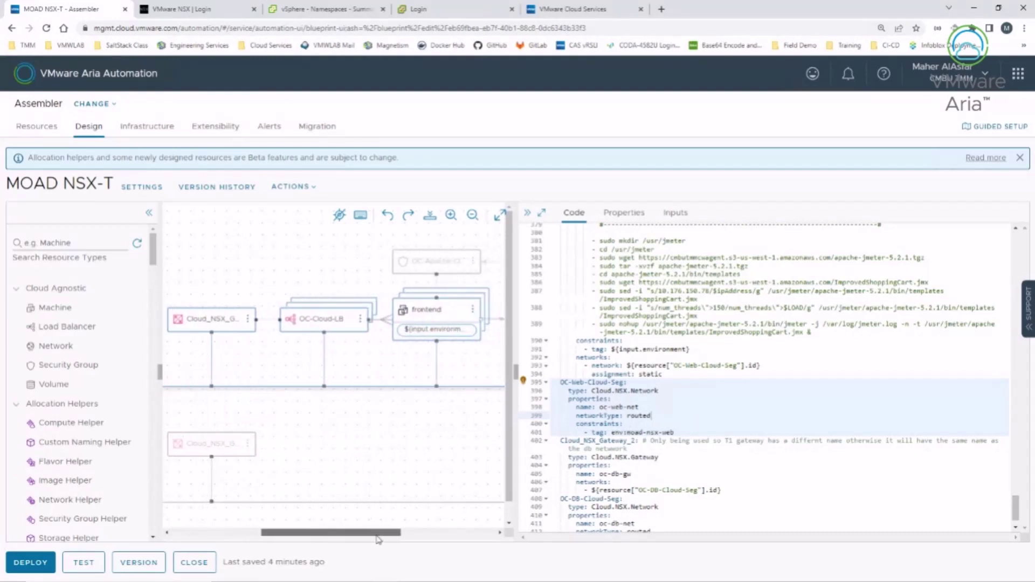
left_click(314, 325)
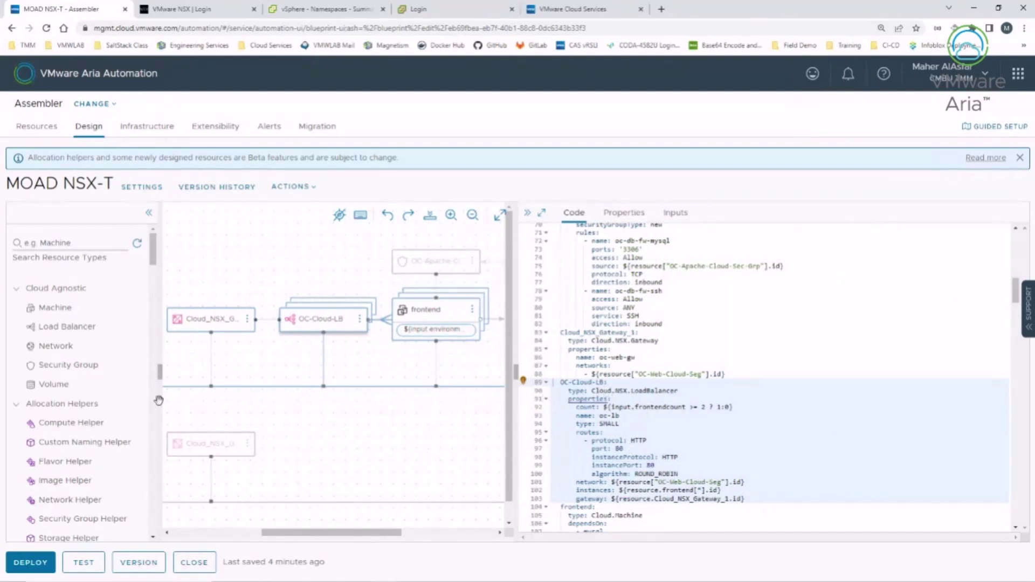
scroll(69, 466, "down", 10)
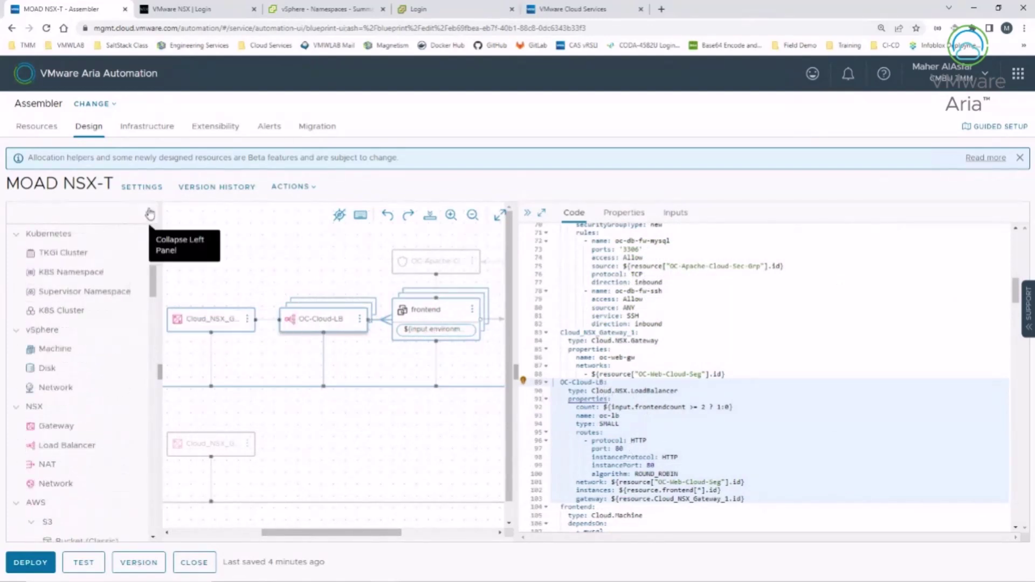
scroll(649, 419, "down", 1)
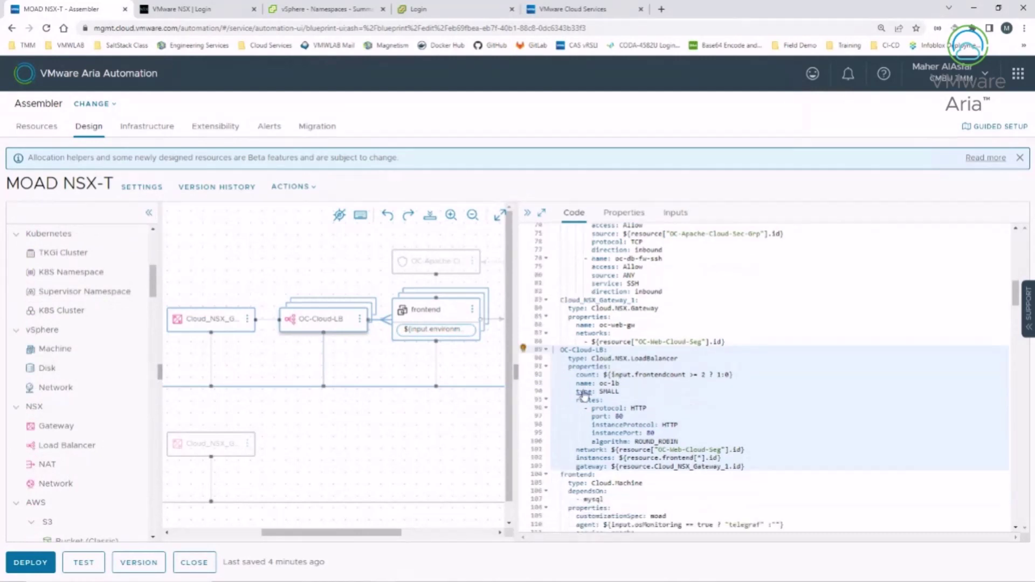
mouse_move(584, 392)
double_click(611, 392)
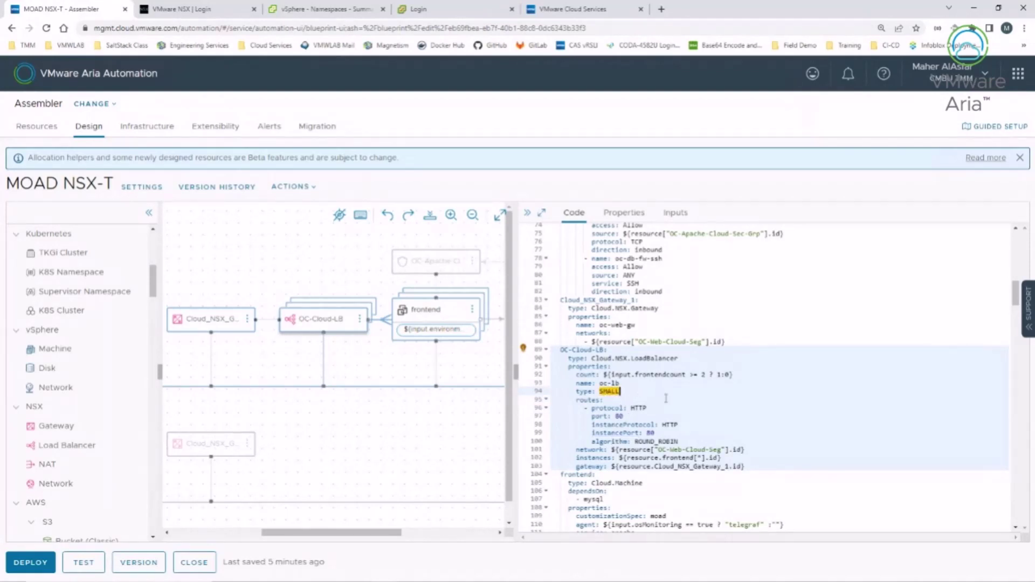
scroll(659, 390, "down", 1)
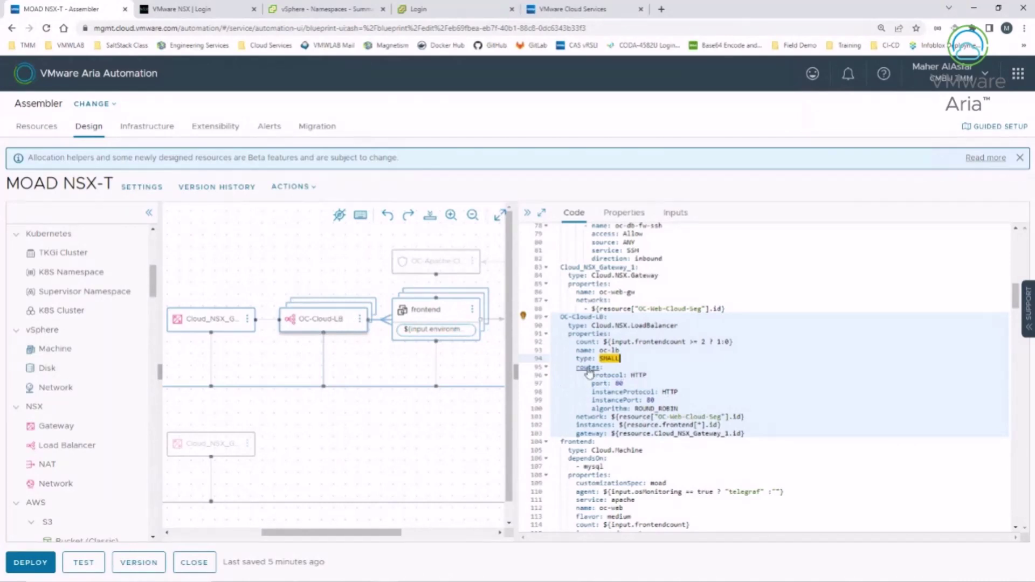
left_click(589, 370)
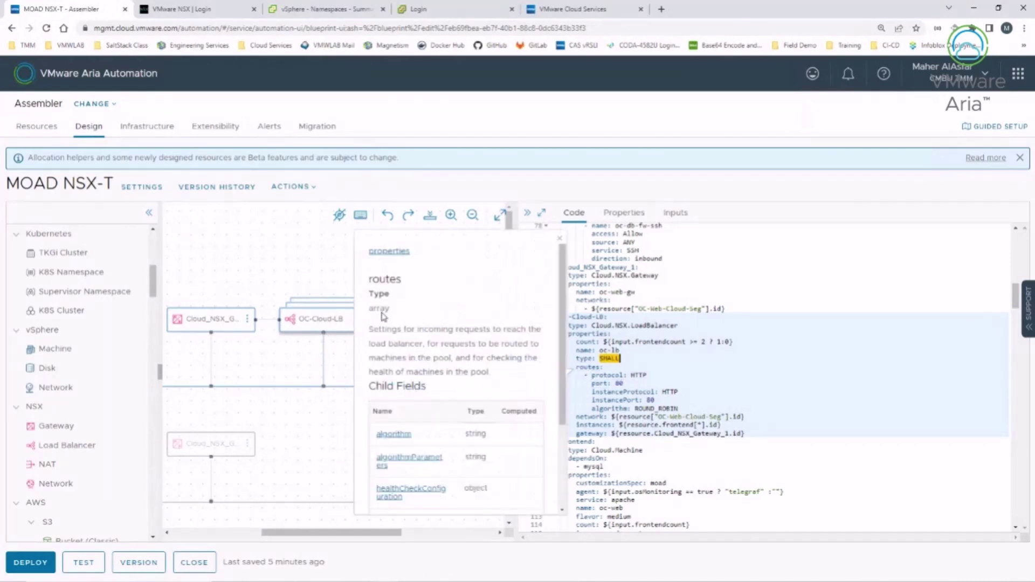
left_click(559, 239)
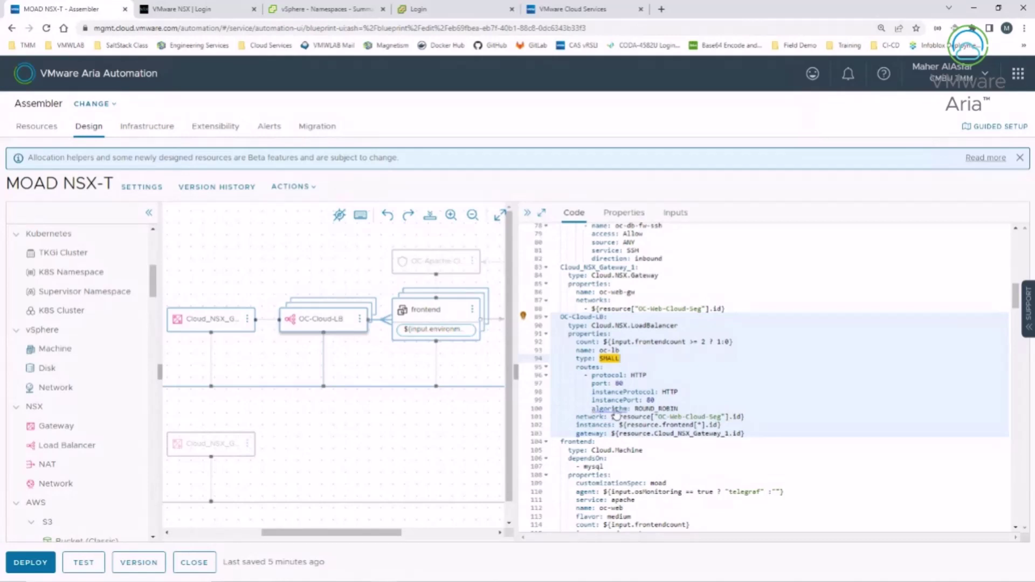
mouse_move(608, 413)
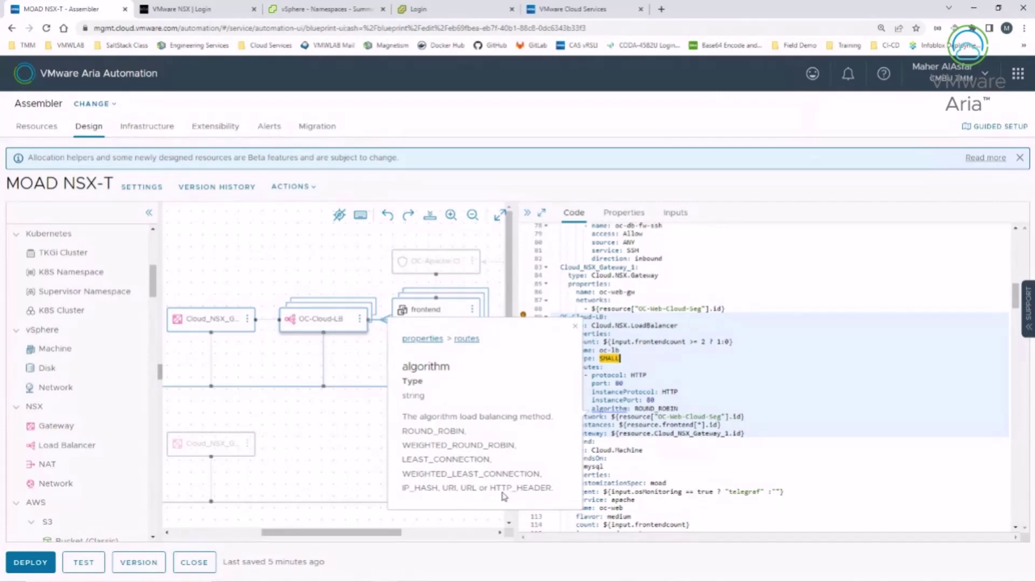
left_click(576, 326)
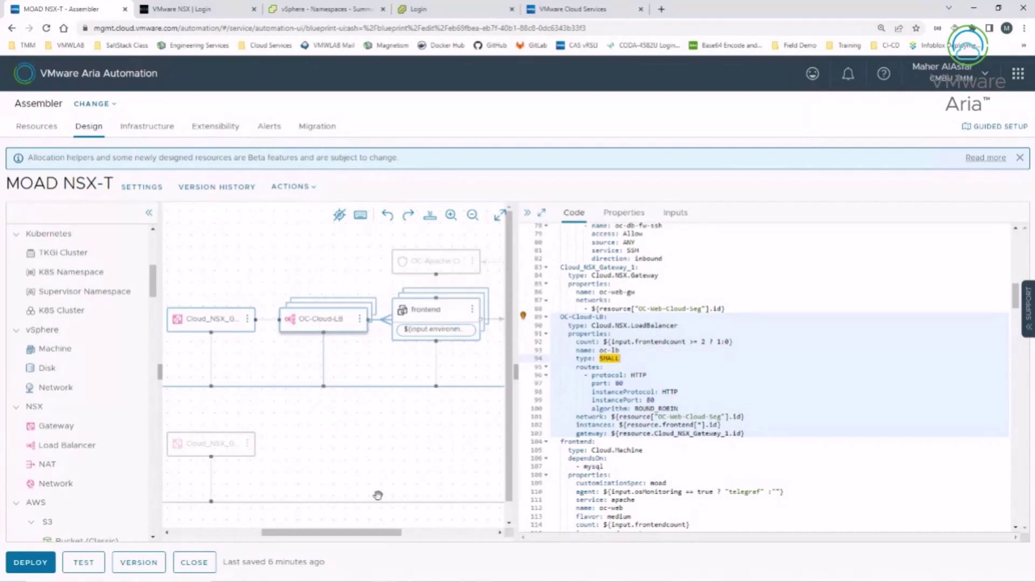
left_click_drag(336, 532, 395, 533)
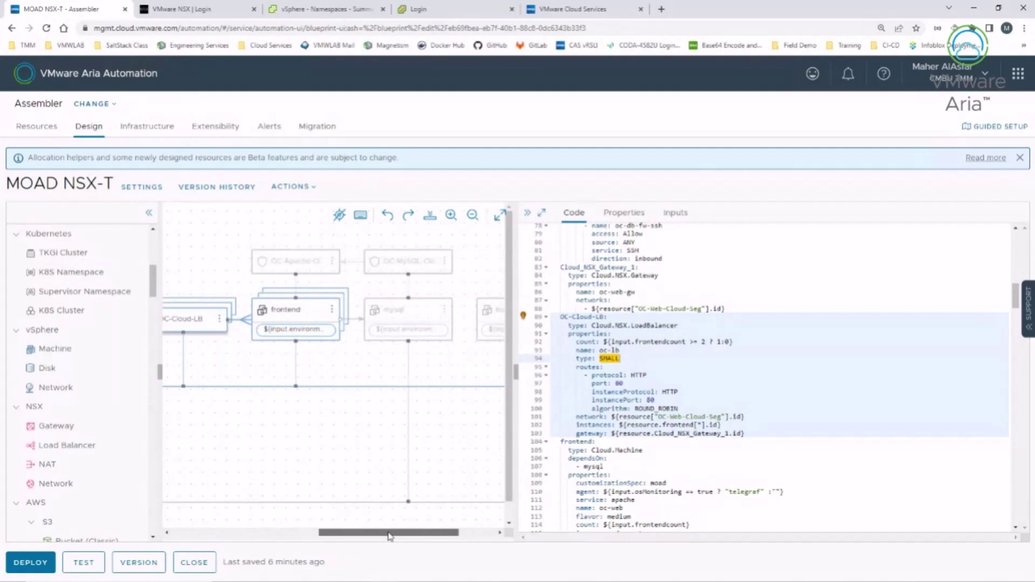
Step: Re-pick 'new' as OC-Apache-Cloud-Sec-Grp's securityGroupType on line 53, then reselect its node
left_click(291, 264)
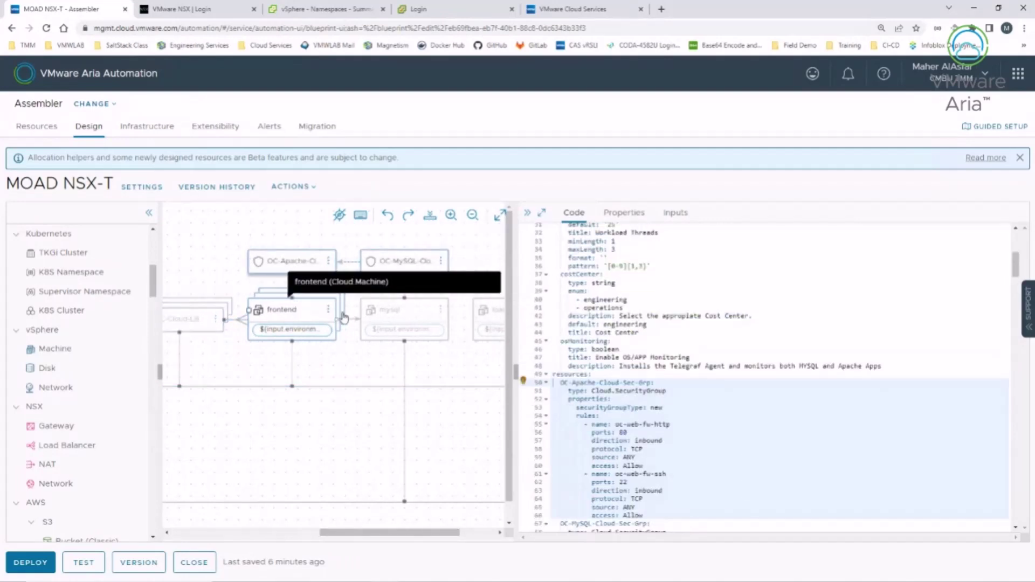
scroll(653, 342, "down", 2)
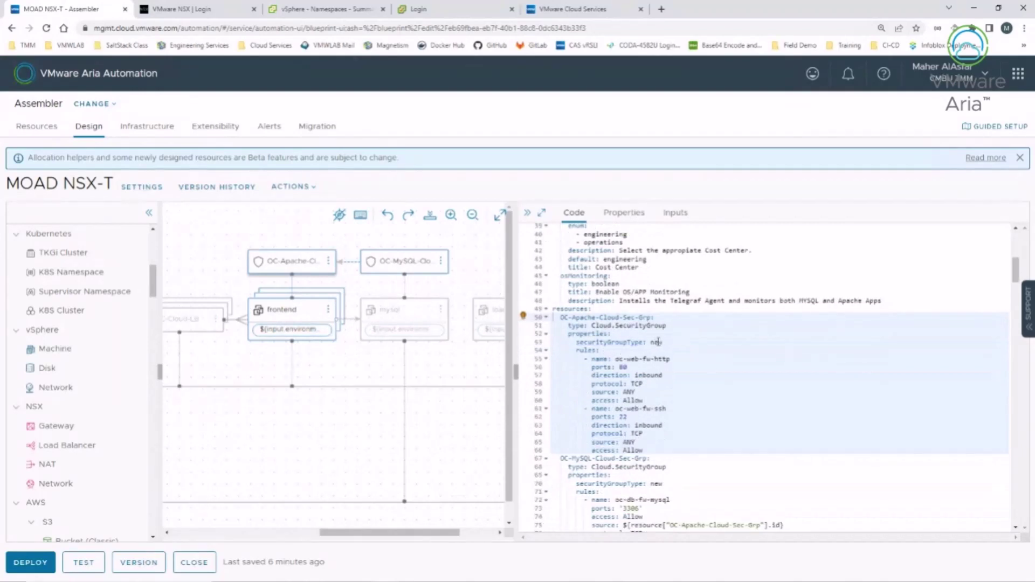
double_click(657, 342)
key("BackSpace")
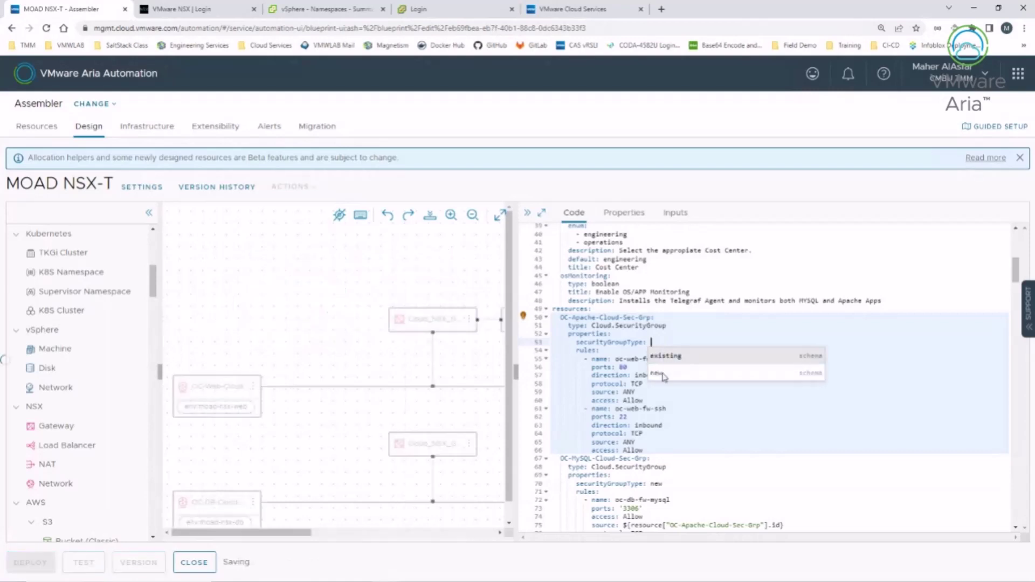
left_click(666, 373)
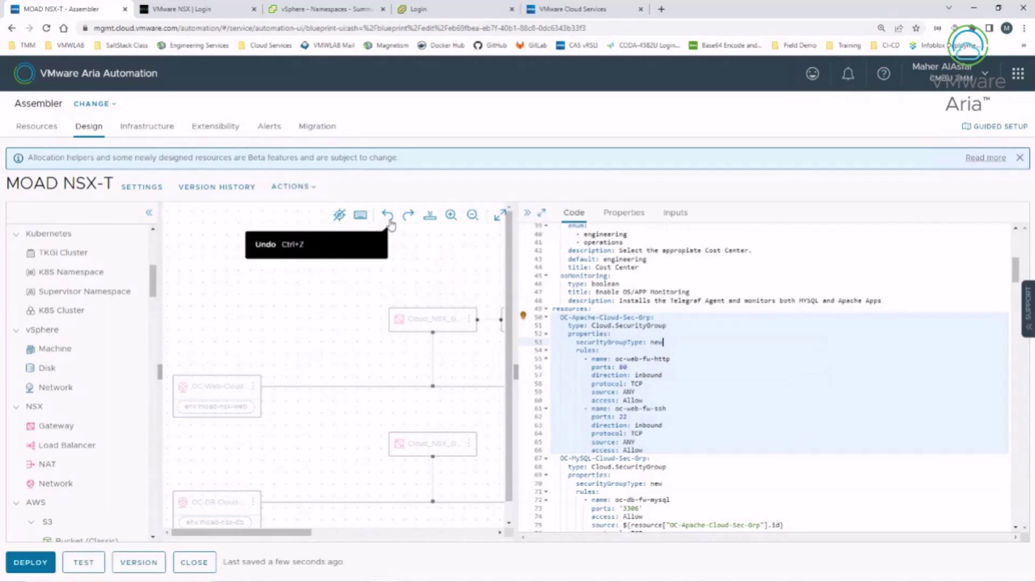
left_click(322, 532)
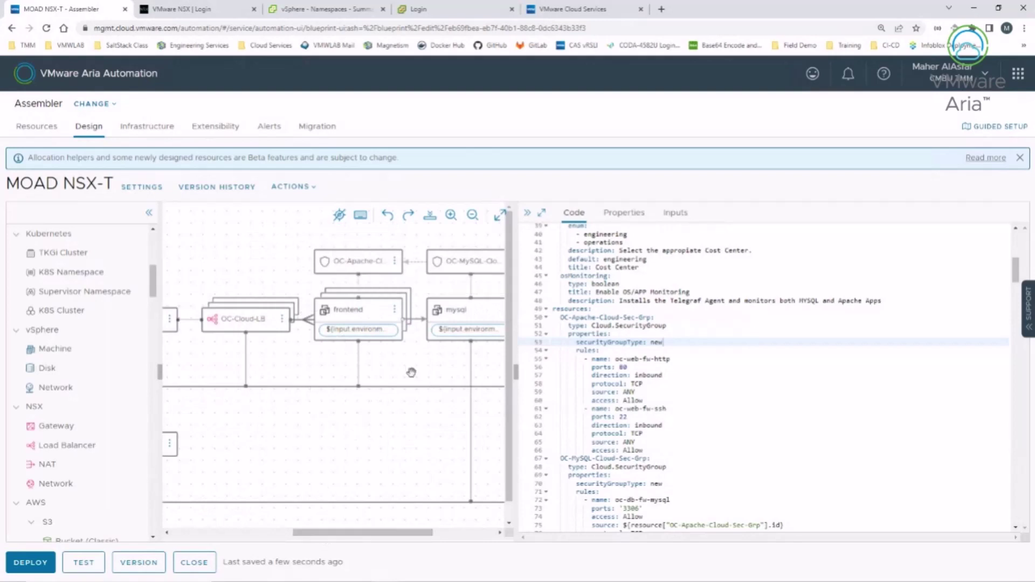
left_click(376, 259)
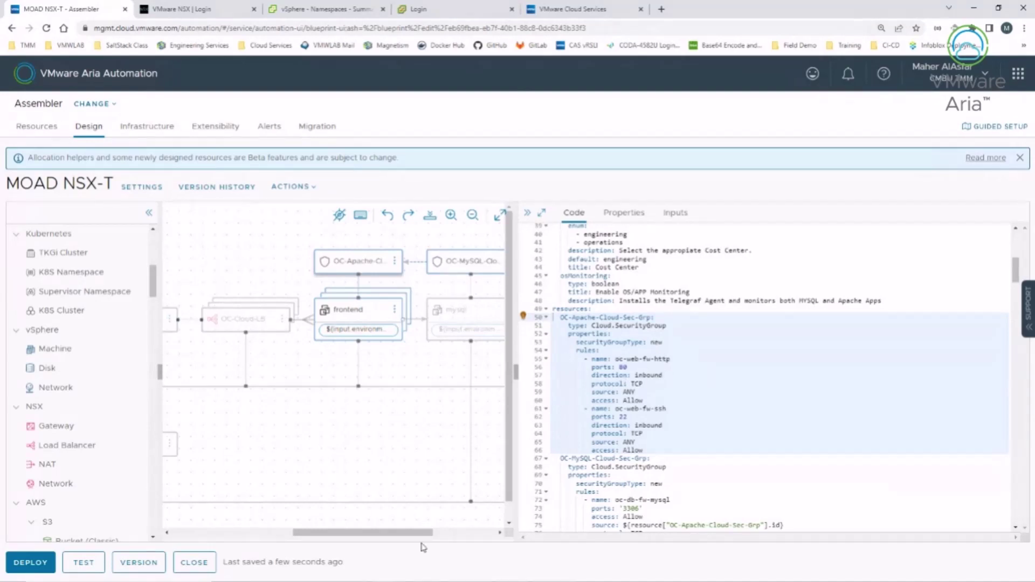
left_click_drag(424, 533, 444, 533)
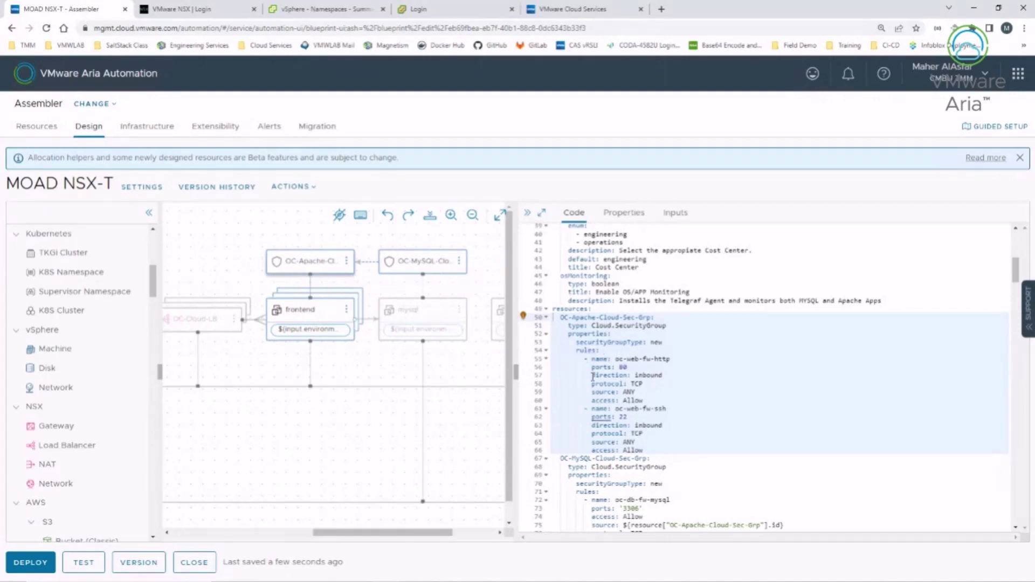
mouse_move(588, 350)
mouse_move(611, 379)
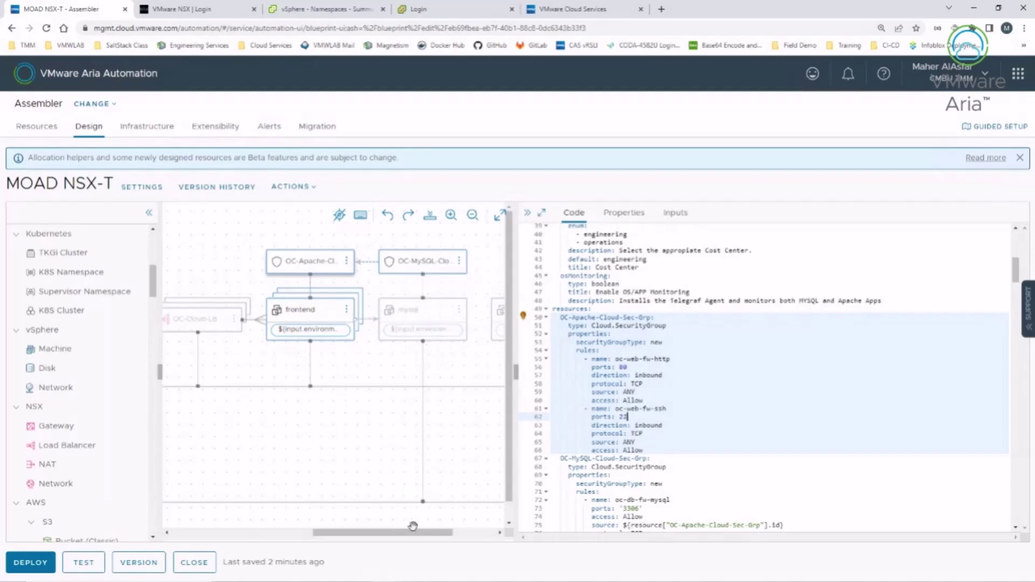
Step: Show the Cloud_NSX_Gateway_1 and OC-Cloud-LB definitions in the code, zooming the diagram out
left_click_drag(412, 537, 333, 535)
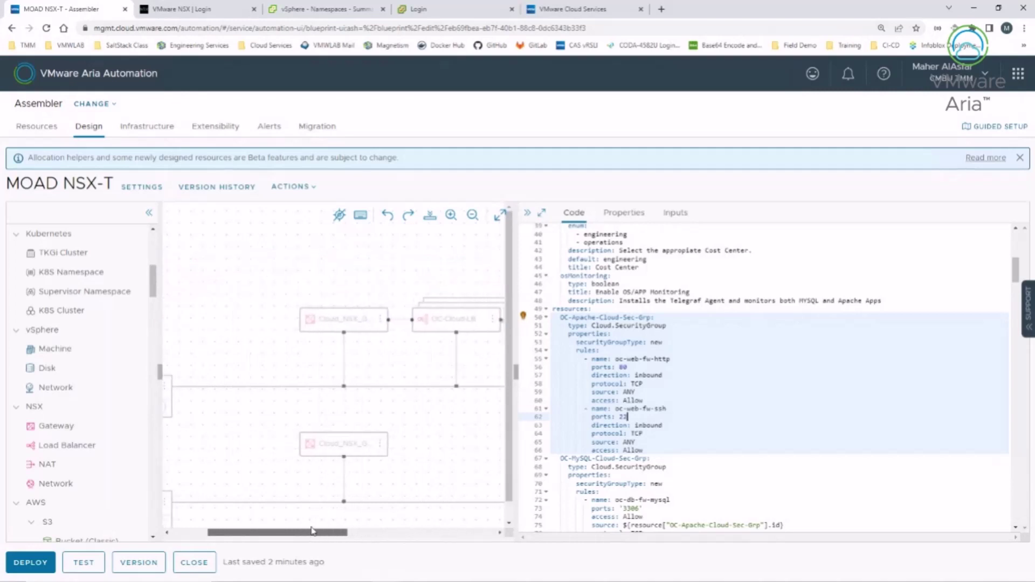
left_click(308, 322)
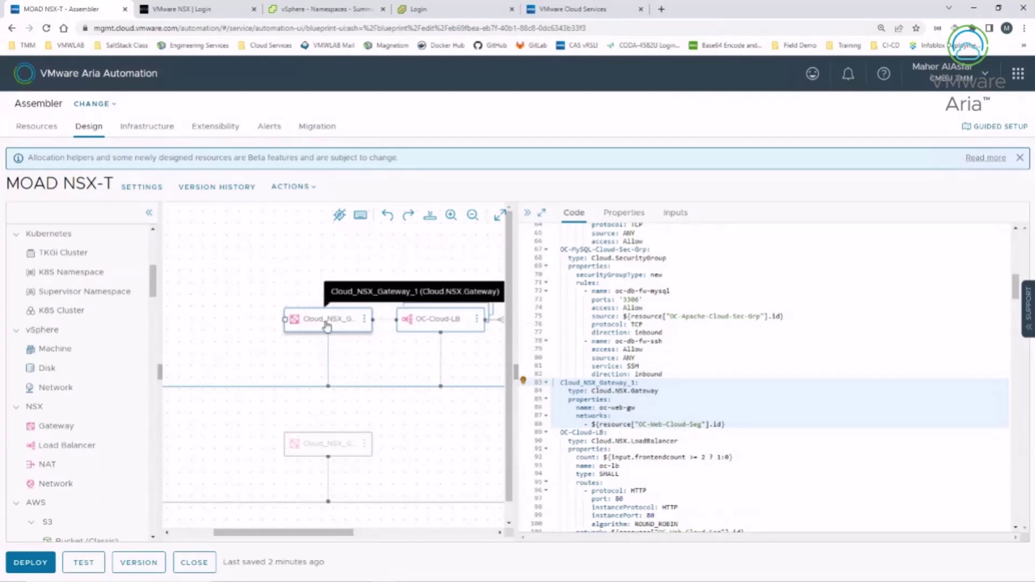
left_click(472, 216)
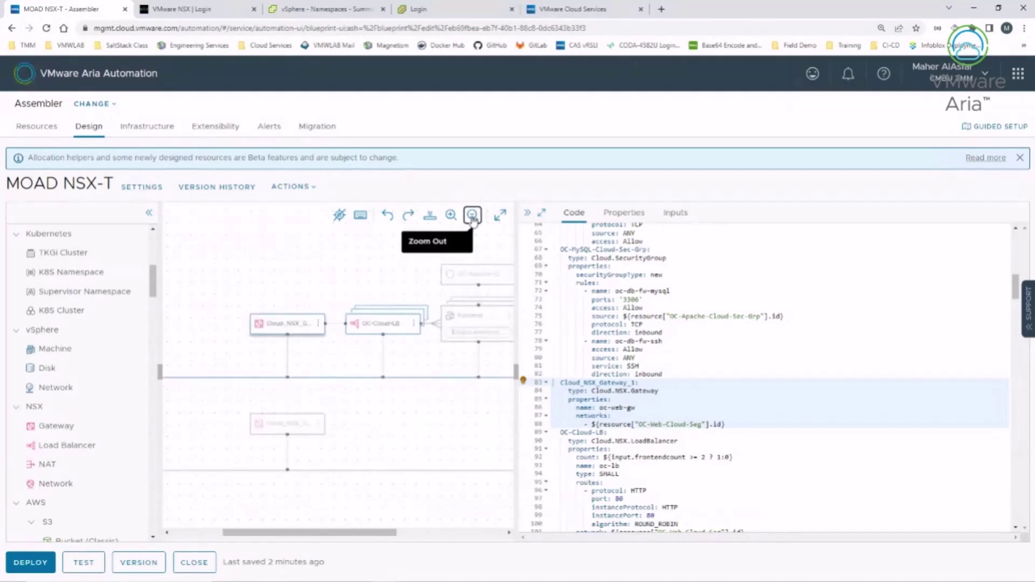
left_click(369, 322)
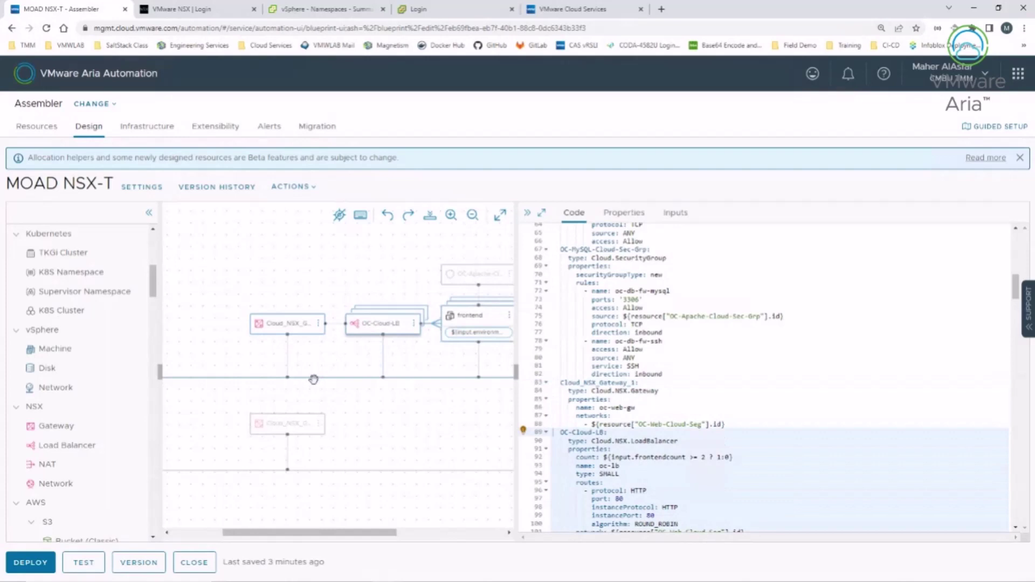
left_click(284, 327)
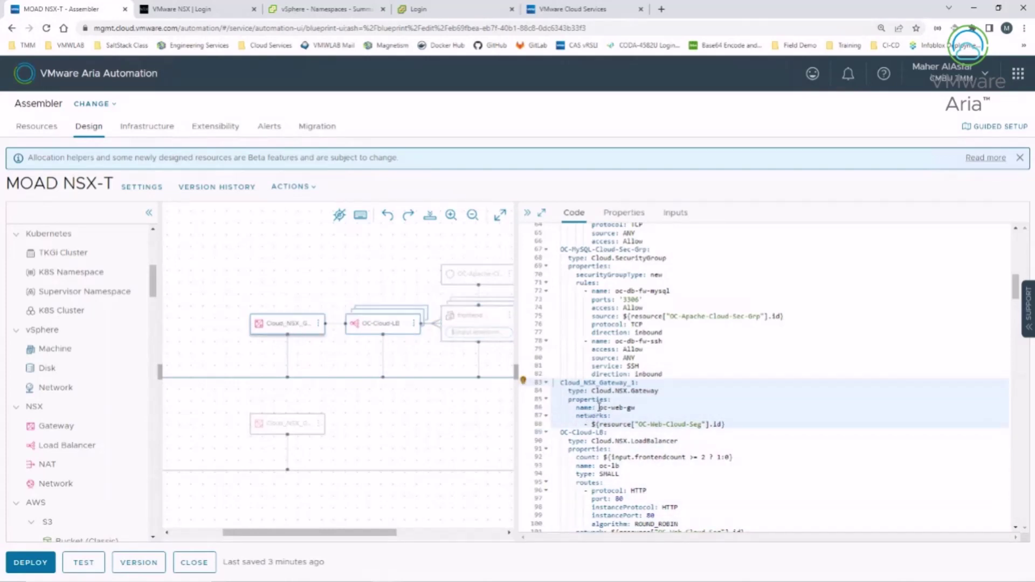
Step: Highlight the gateway name oc-web-gw and widen the template diagram beside the code
left_click_drag(598, 408, 637, 408)
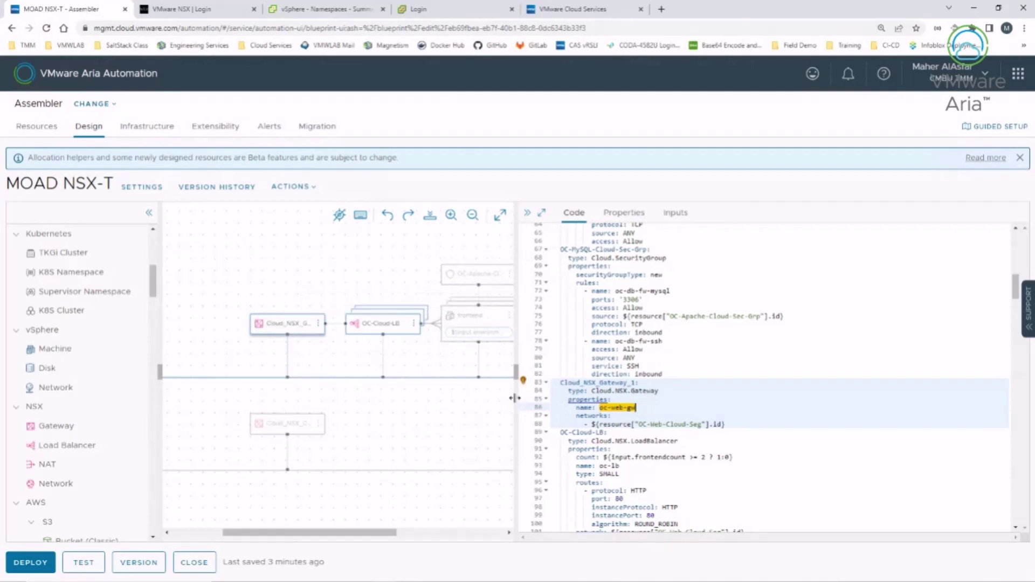
left_click_drag(515, 404, 679, 406)
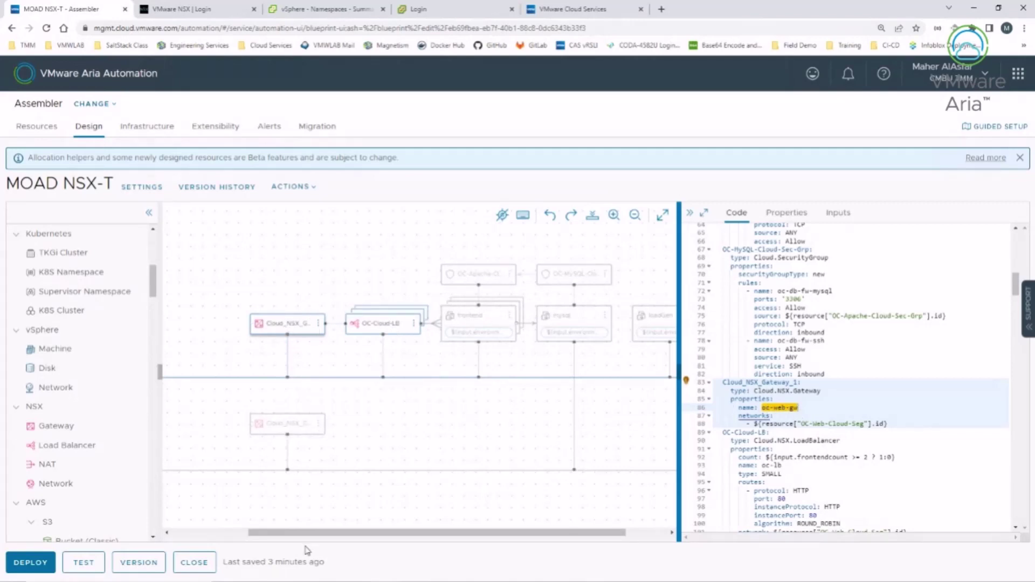
left_click_drag(265, 533, 250, 535)
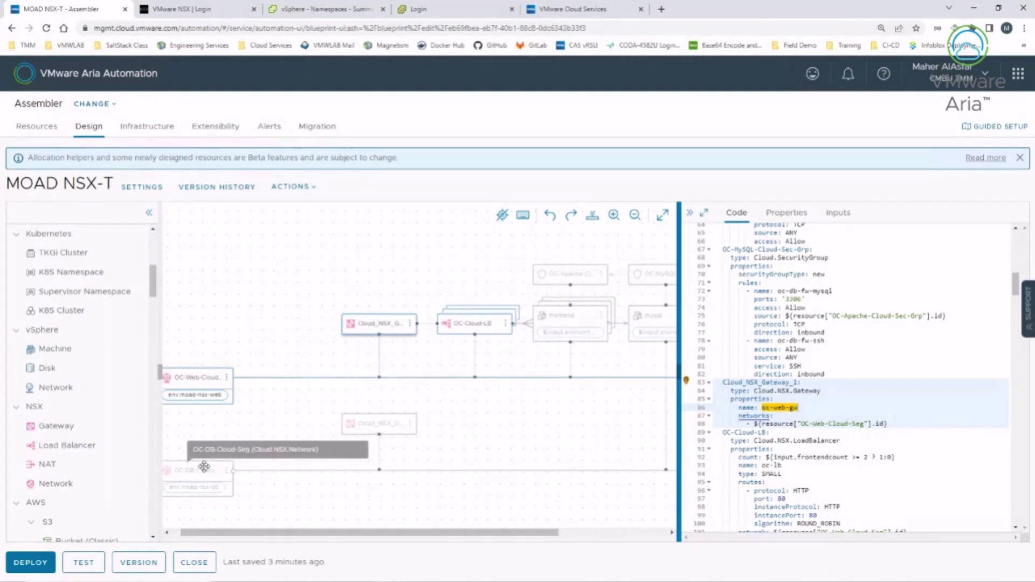
Step: Show the YAML for Cloud_NSX_Gateway_2, the oc-db-gw gateway attached to OC-DB-Cloud-Seg
left_click(380, 426)
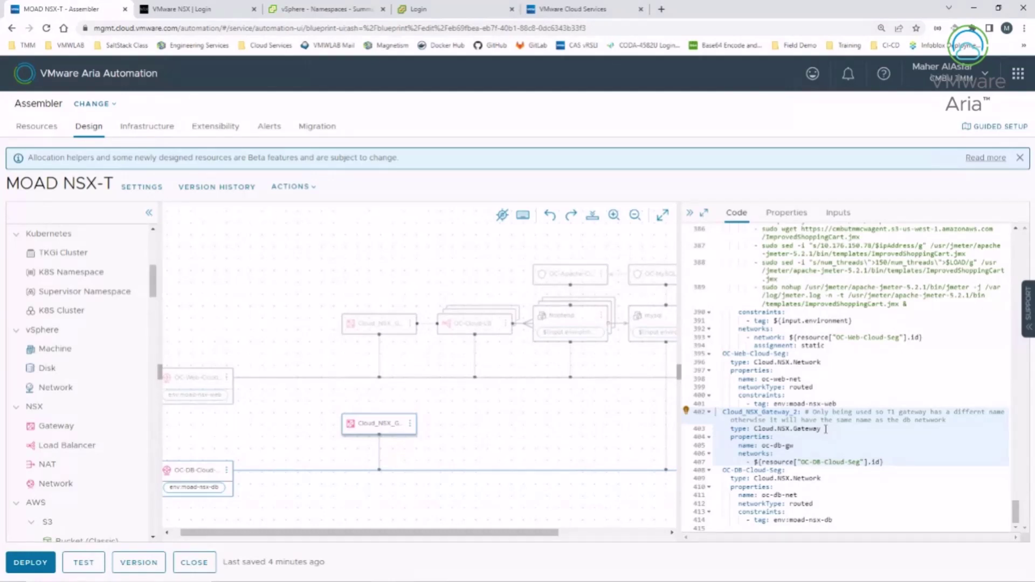
Step: Close the MOAD NSX-T template and the deployment to reach the list of 23 deployments
left_click(196, 562)
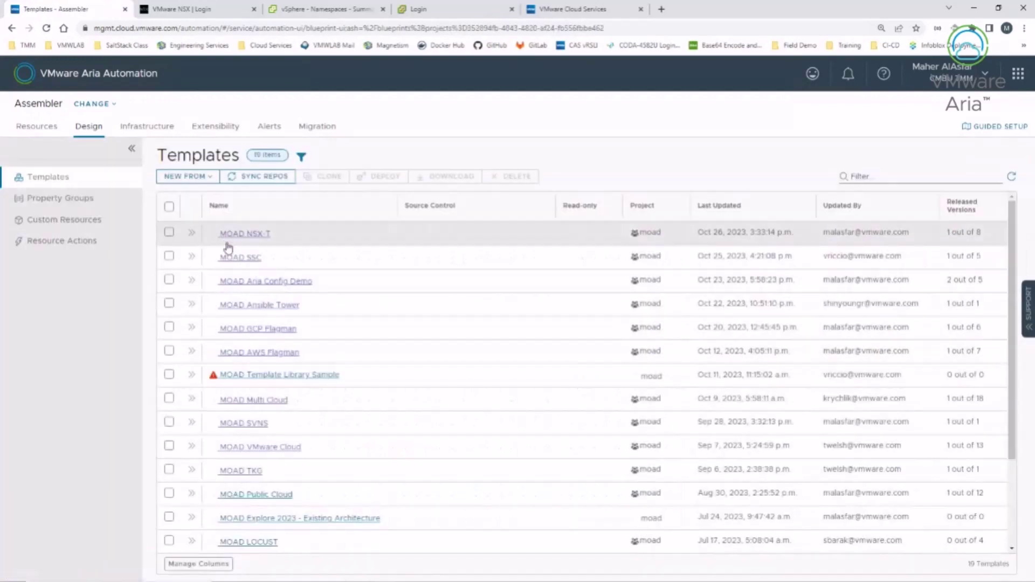
left_click(36, 127)
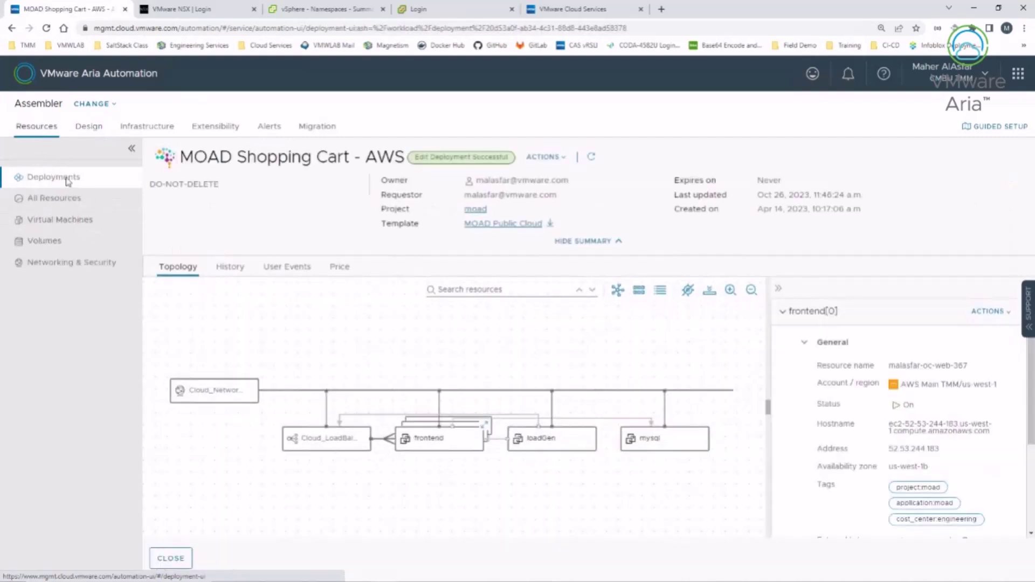
left_click(172, 558)
left_click(710, 163)
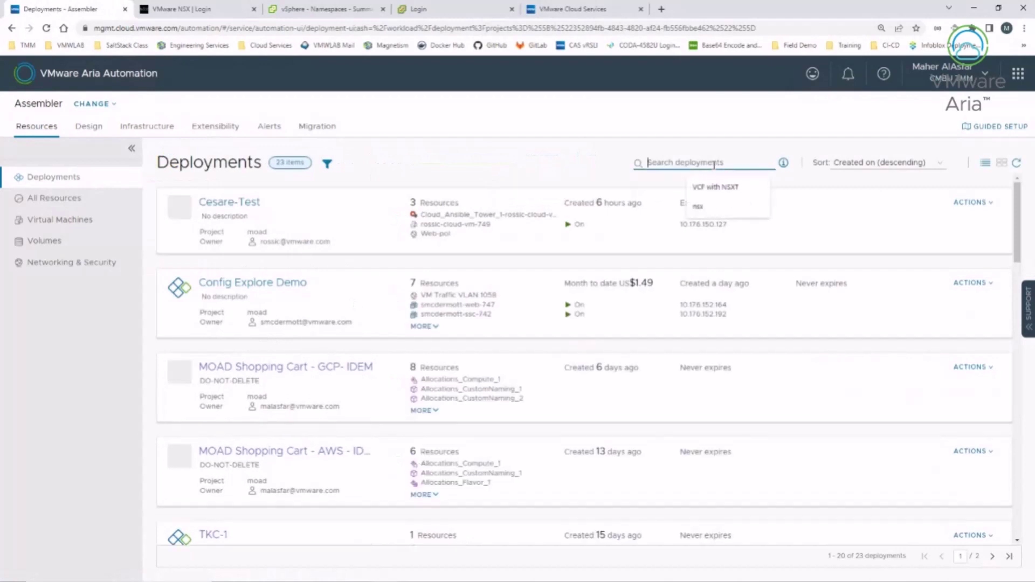
Step: Filter by 'VCF with NSXT', list the MOAD Shopping Cart's 11 resources, and highlight the web gateway name
left_click(716, 186)
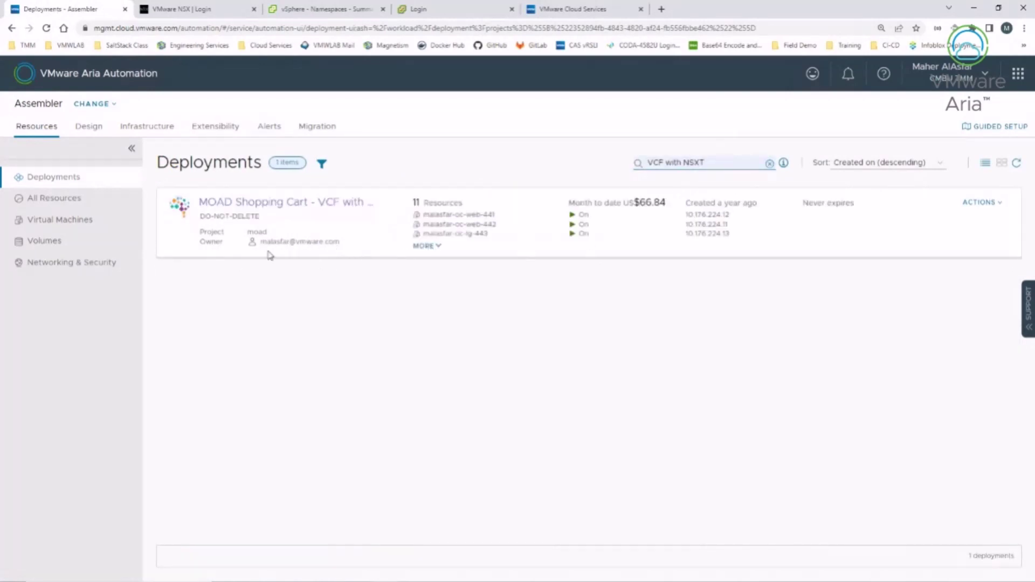
left_click(427, 246)
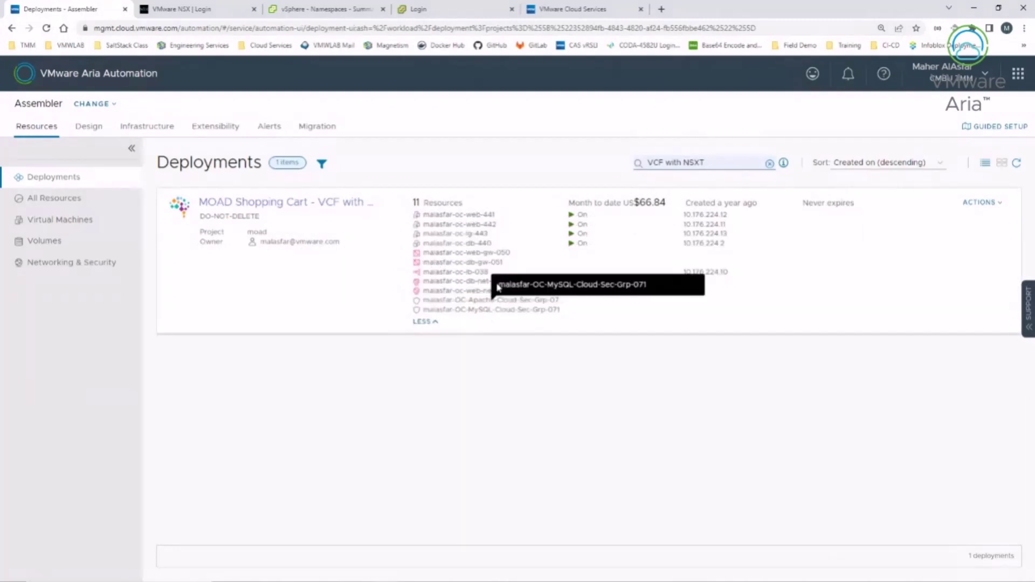
triple_click(468, 246)
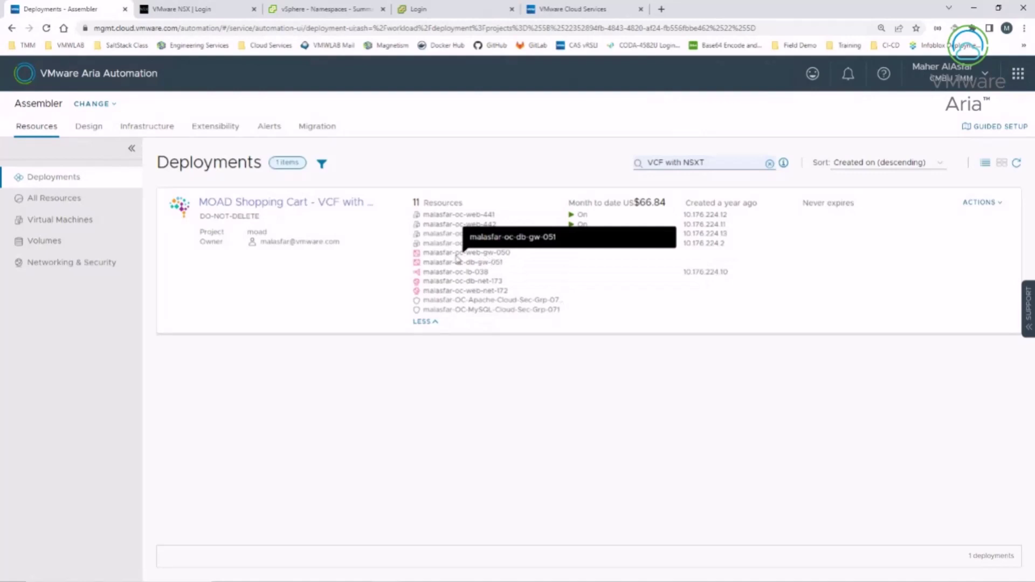
triple_click(449, 254)
left_click_drag(509, 253, 425, 257)
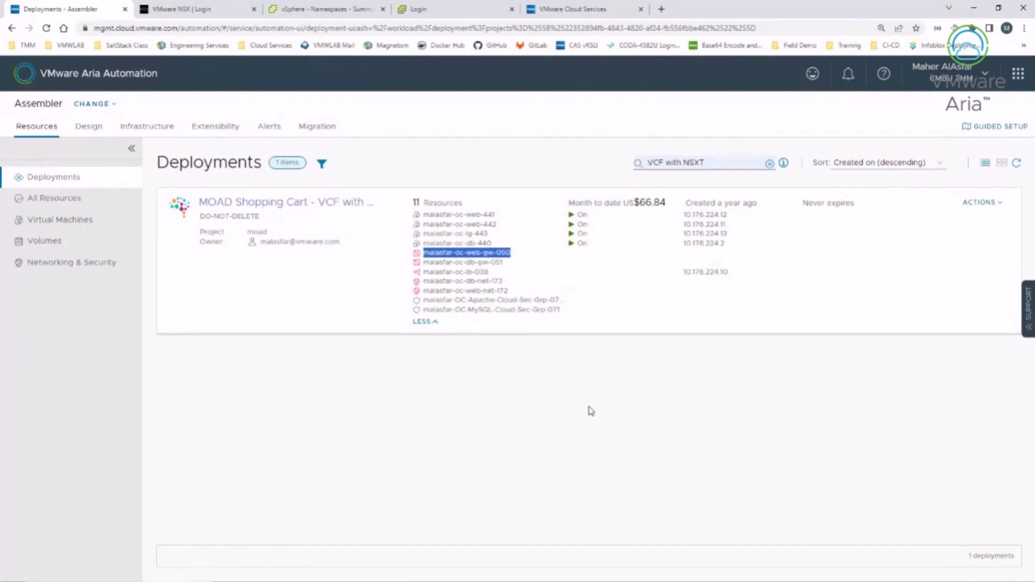
Step: Open the load balancer address 10.176.224.10 in a new tab, then return to the deployments
left_click(703, 271)
double_click(704, 271)
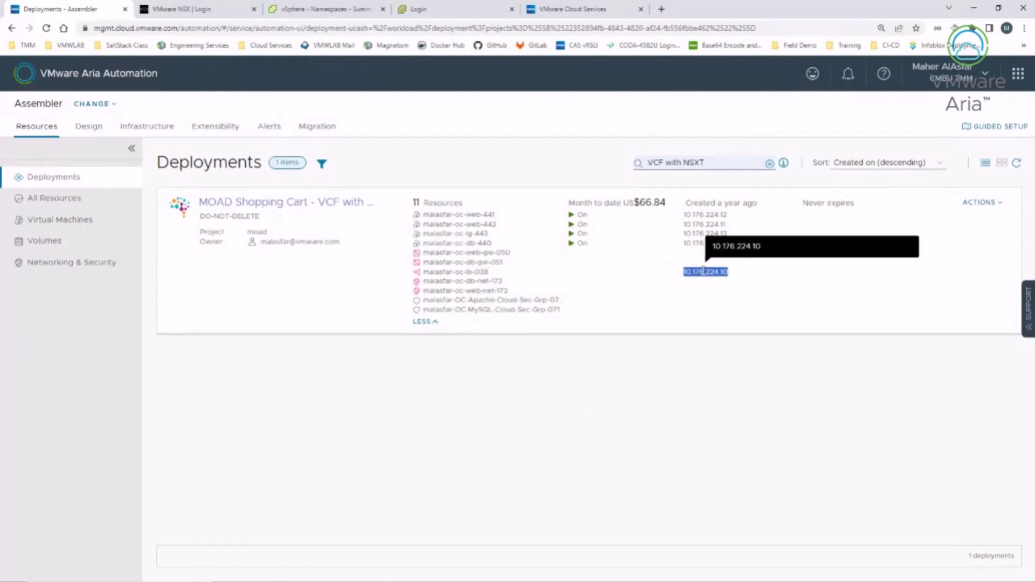
right_click(704, 271)
left_click(726, 302)
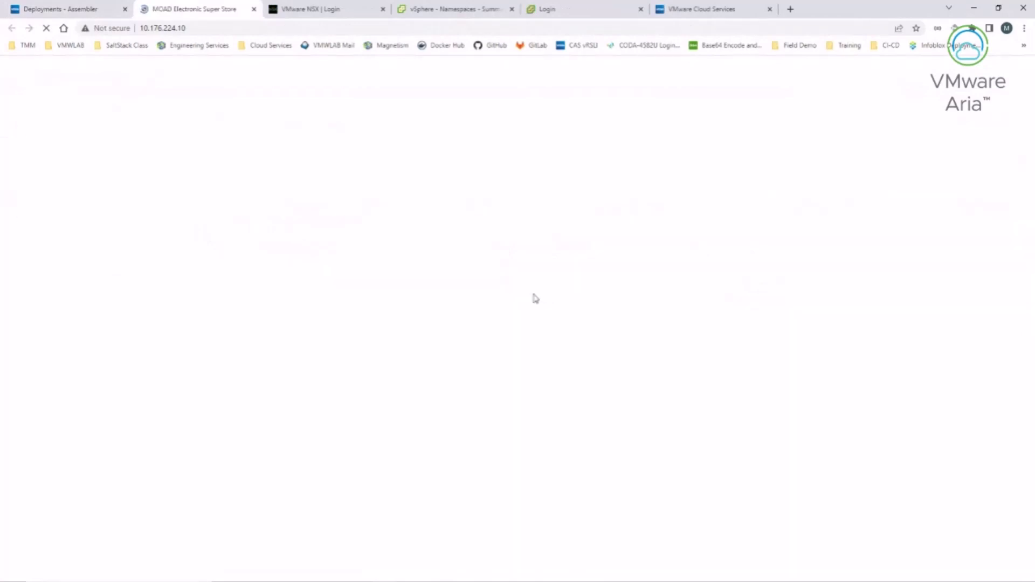
scroll(265, 469, "down", 5)
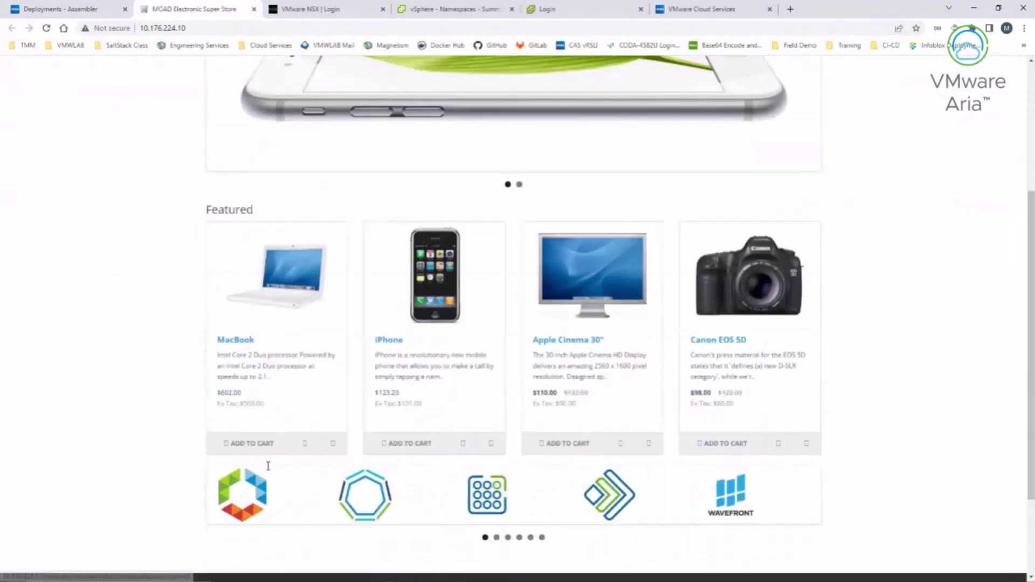
scroll(242, 431, "up", 5)
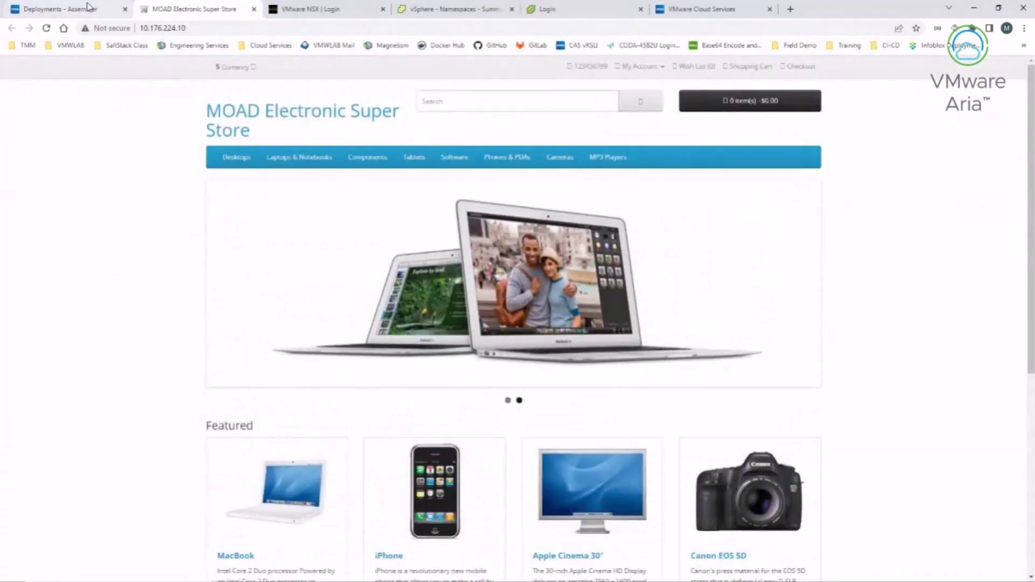
mouse_move(79, 15)
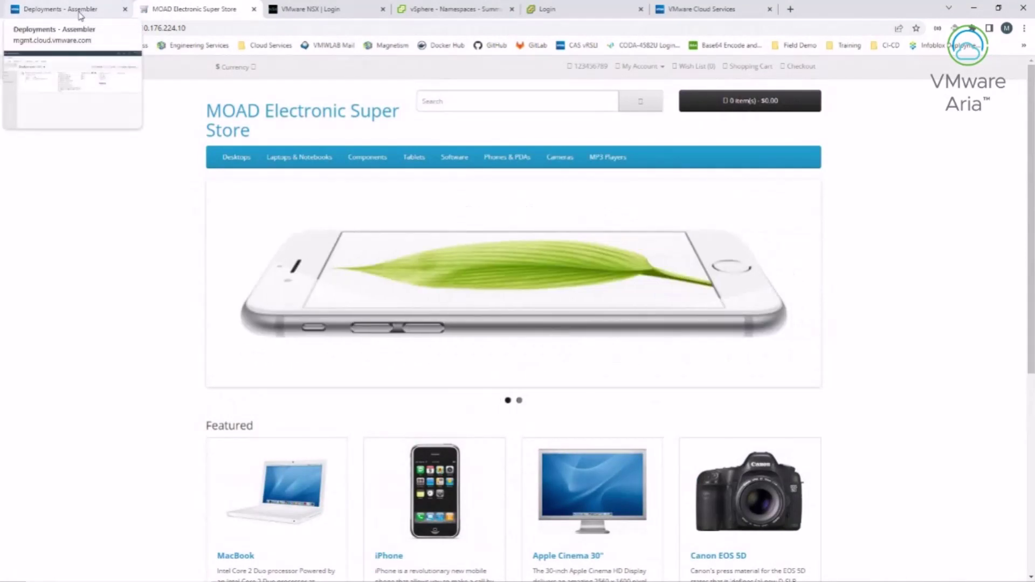
left_click(80, 14)
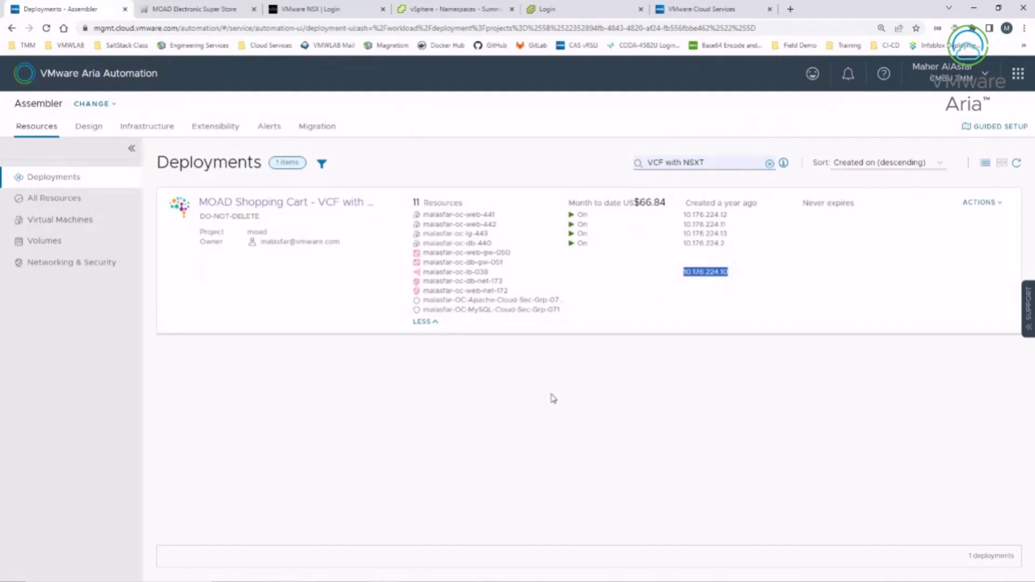
Step: Open the web server address 10.176.224.12 in a new tab, then close that store tab
left_click(478, 214)
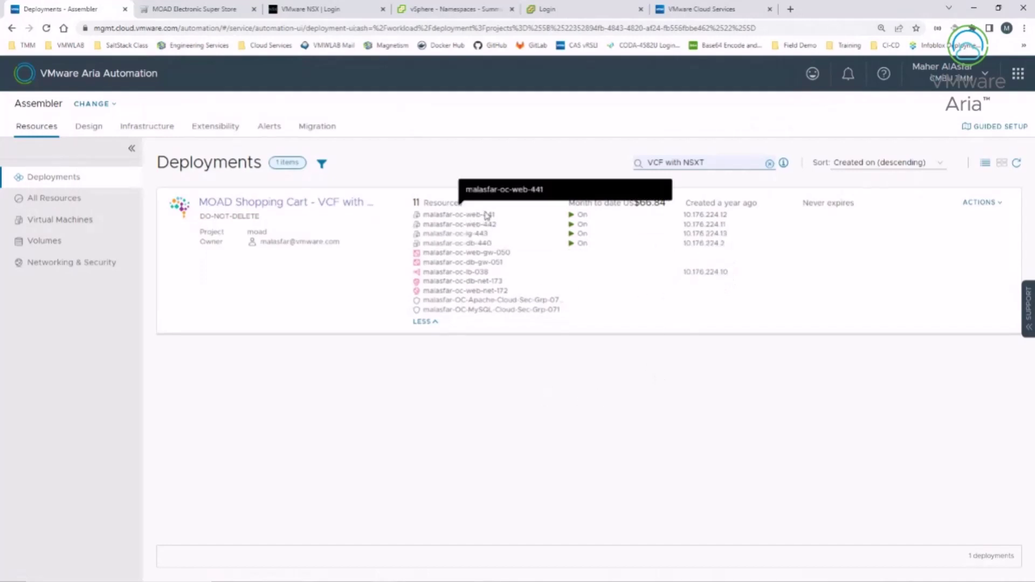
double_click(689, 216)
right_click(704, 214)
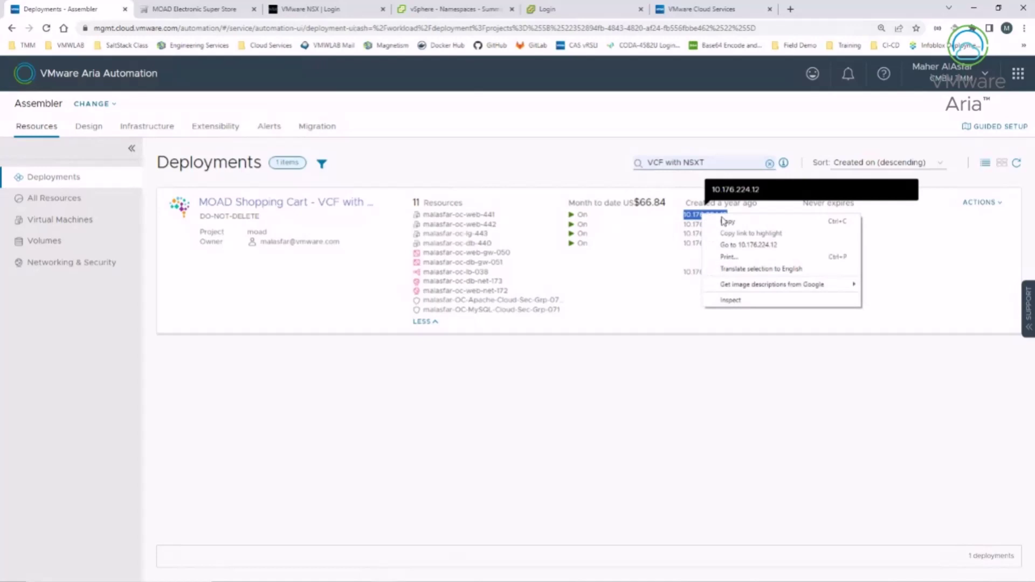
left_click(736, 246)
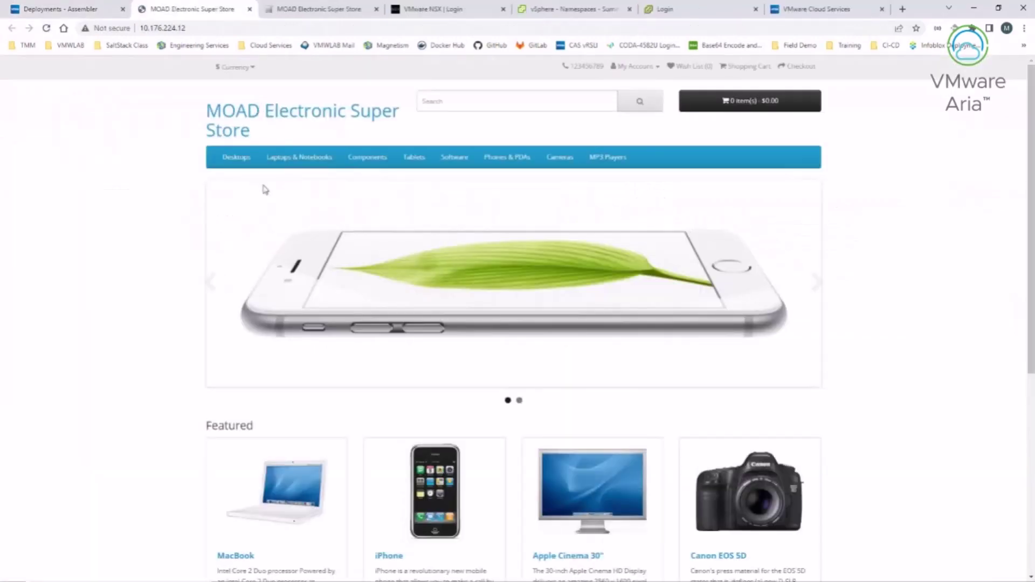
left_click(250, 9)
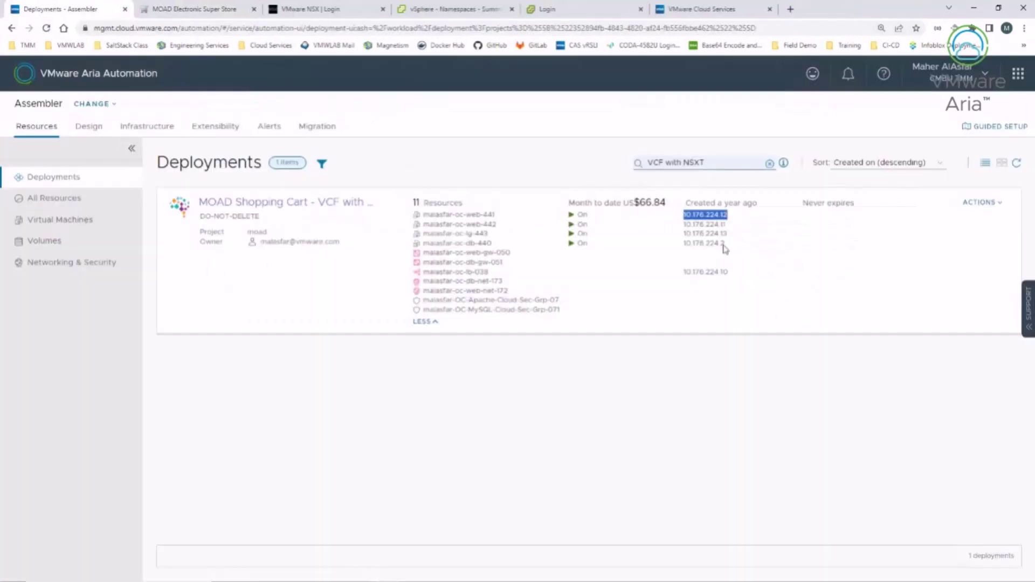
Step: Open the store at 10.176.224.11, close it, and open the MOAD Shopping Cart deployment details
left_click(696, 226)
double_click(694, 224)
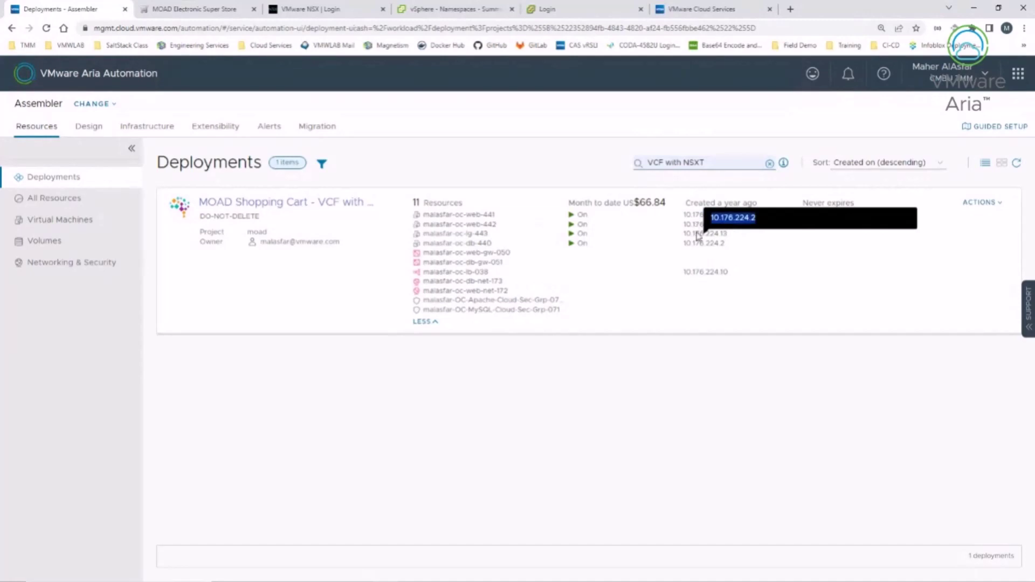
left_click(685, 333)
double_click(703, 224)
right_click(693, 223)
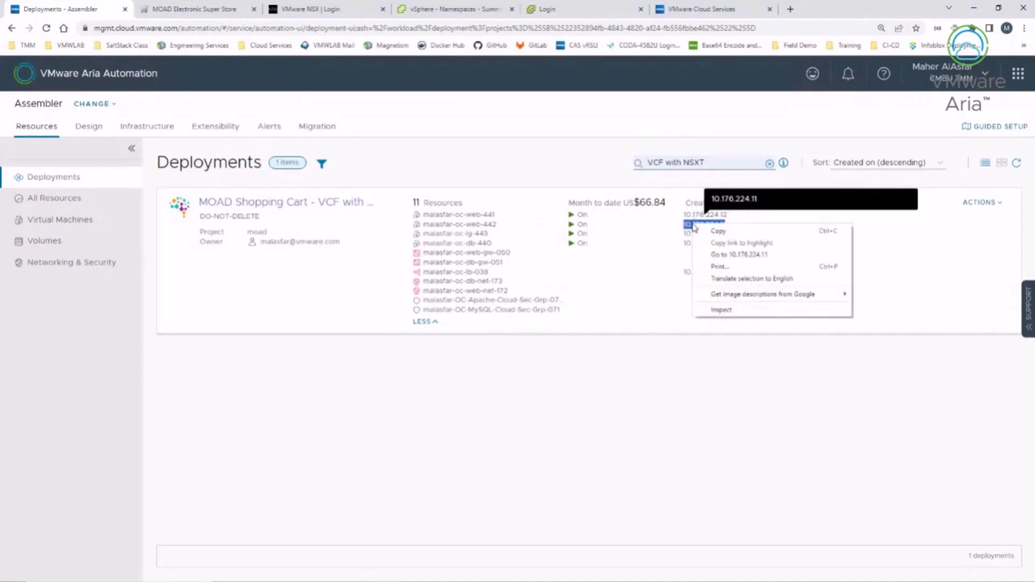
left_click(716, 255)
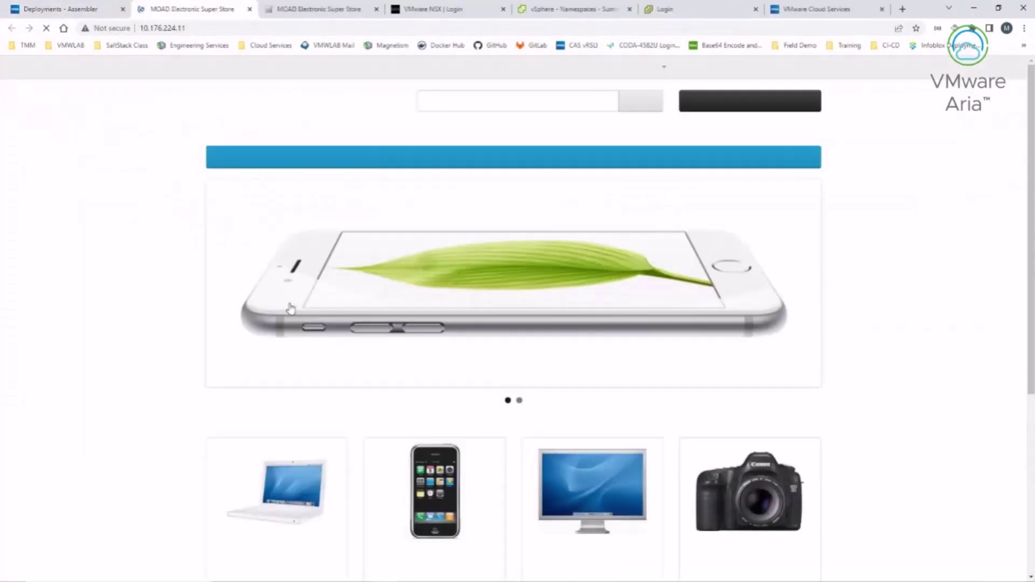
left_click(250, 10)
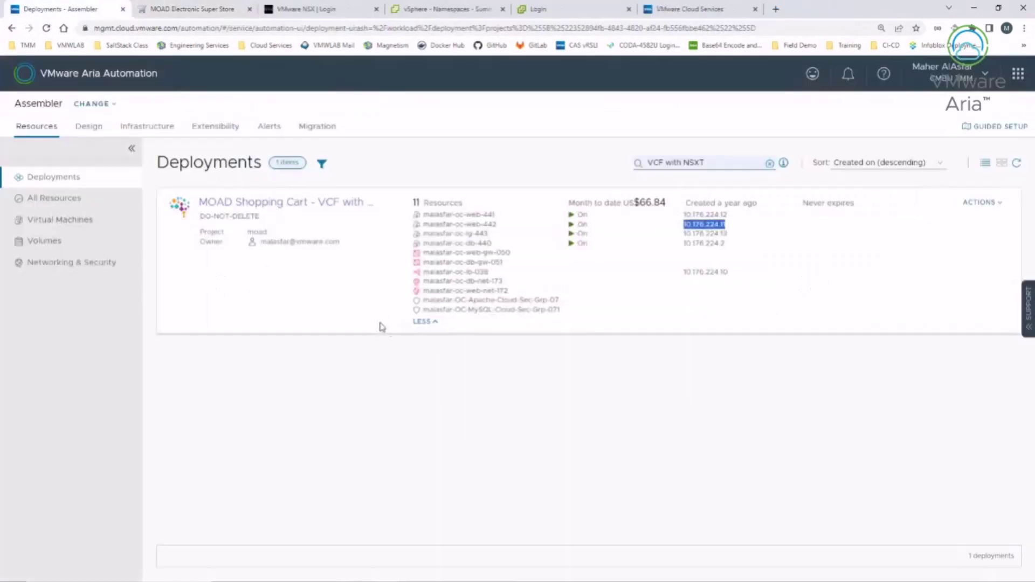
left_click(240, 205)
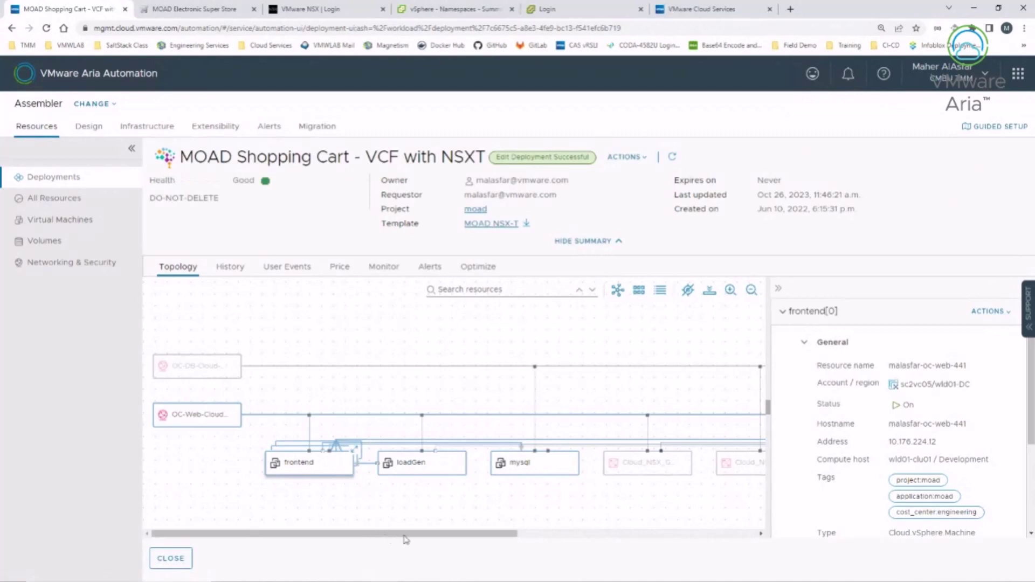
Step: Show the OC-Cloud-LB[0] details (Small, 10.176.224.10, VCF NSX-T WLD) and list its actions
left_click_drag(407, 538, 549, 536)
left_click(480, 470)
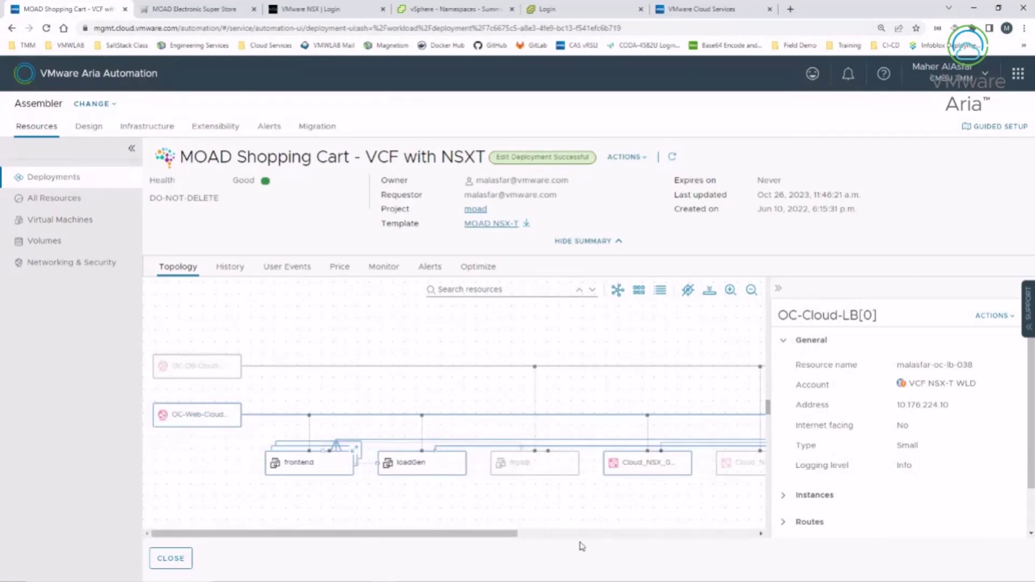
left_click(535, 539)
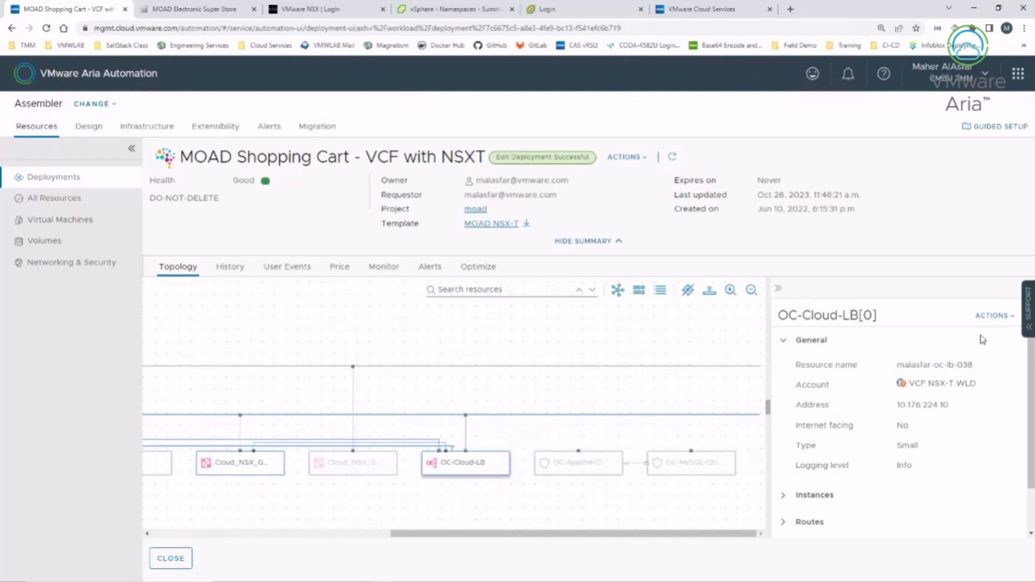
left_click(1004, 319)
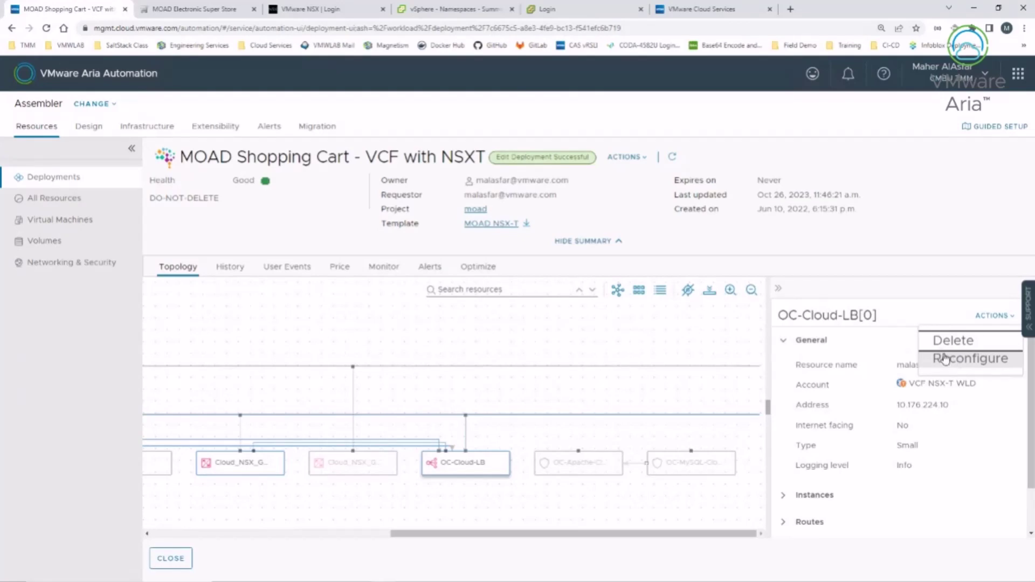
Step: Open the load balancer's Reconfigure form, leaving type Small and logging level Info unchanged
left_click(952, 360)
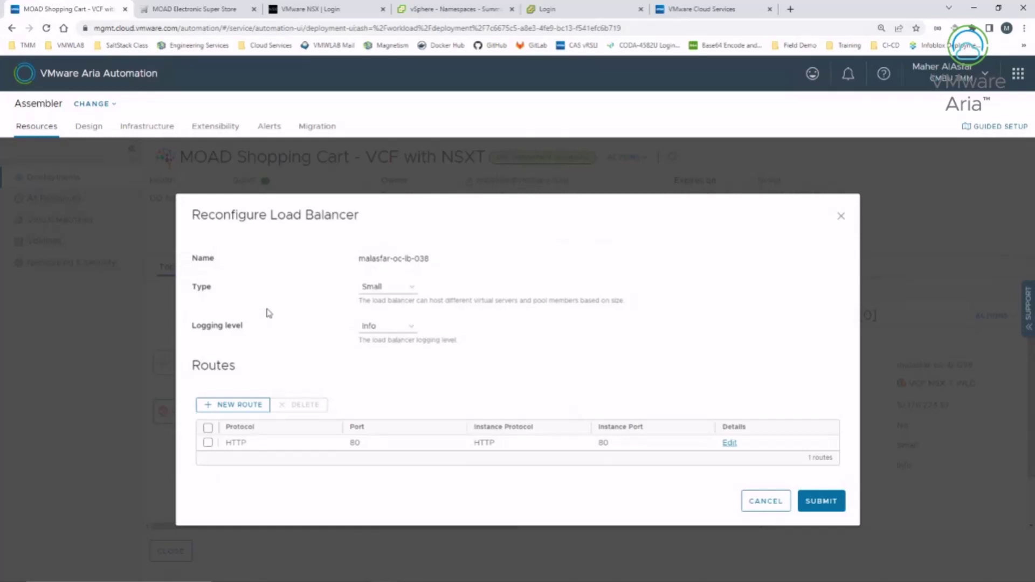
left_click(408, 287)
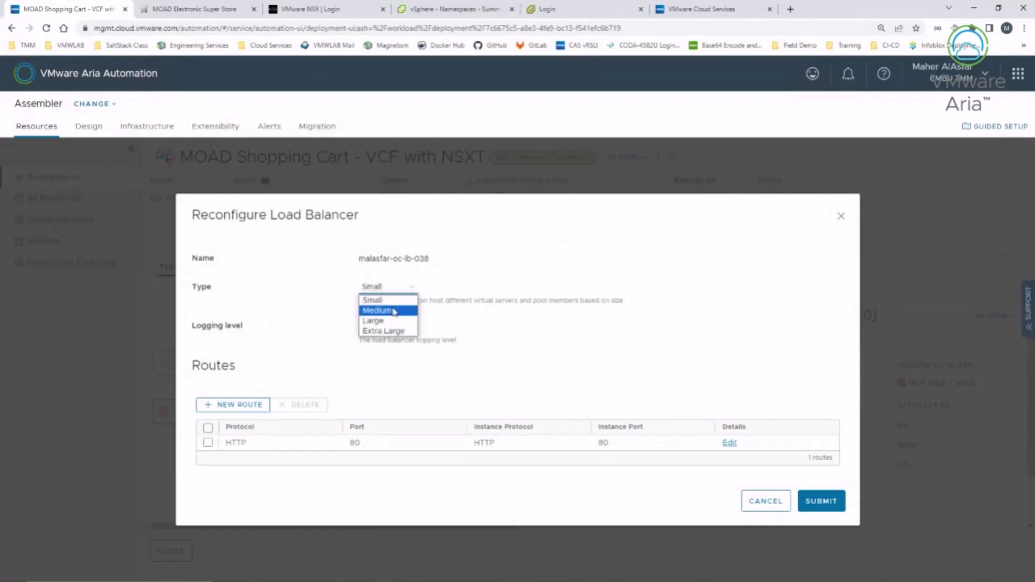
left_click(302, 296)
left_click(389, 291)
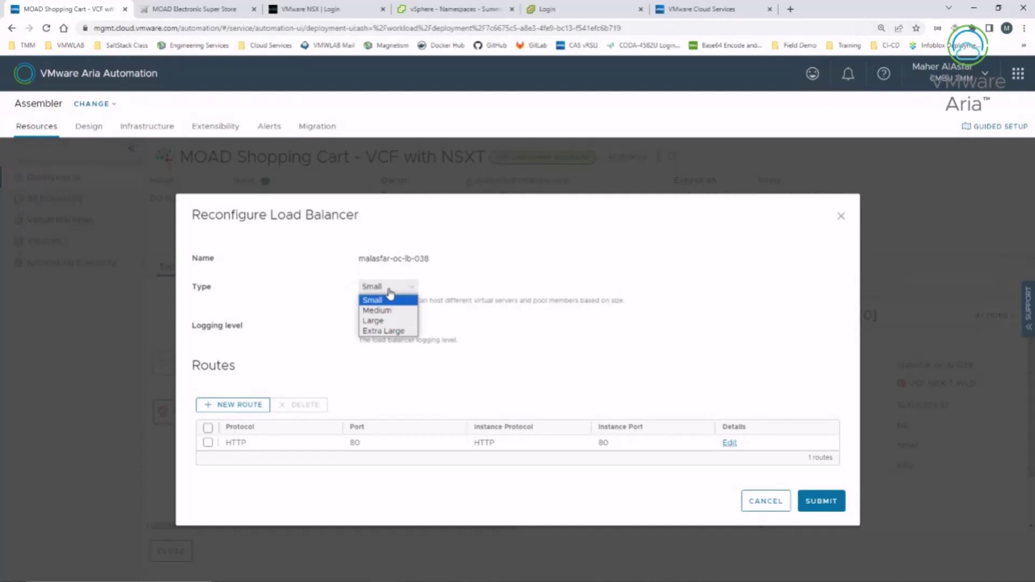
left_click(307, 298)
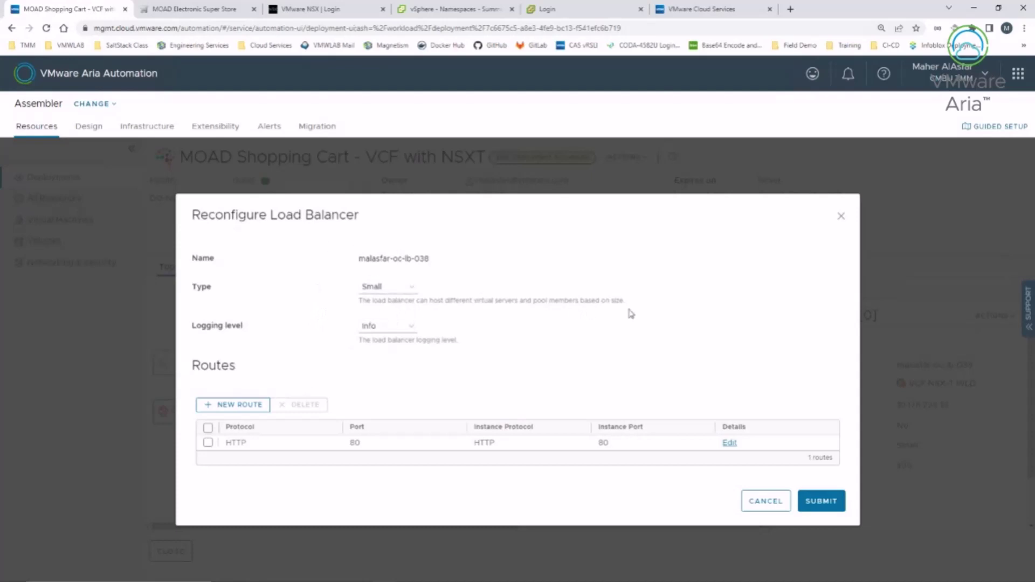
left_click(414, 328)
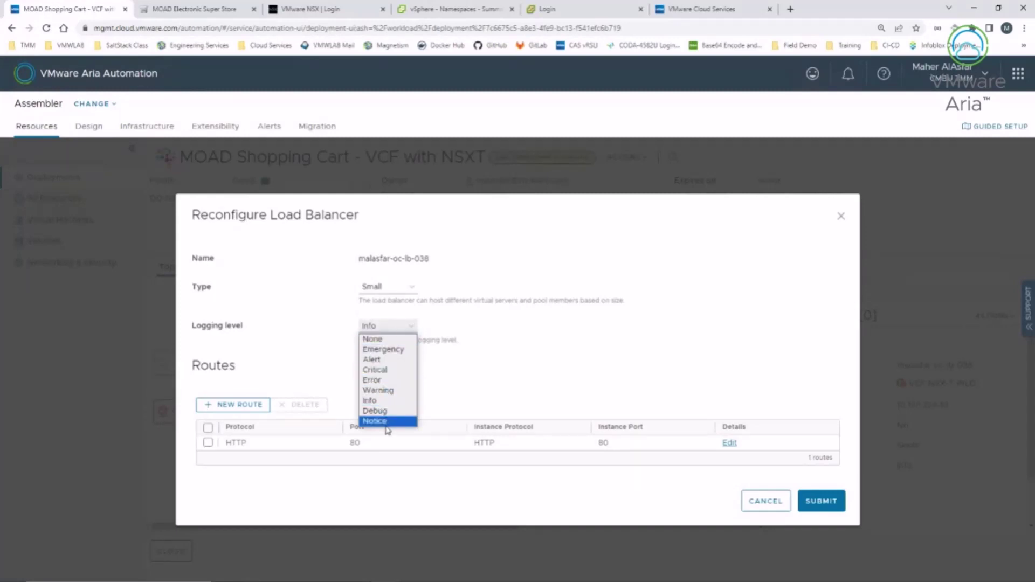
left_click(291, 322)
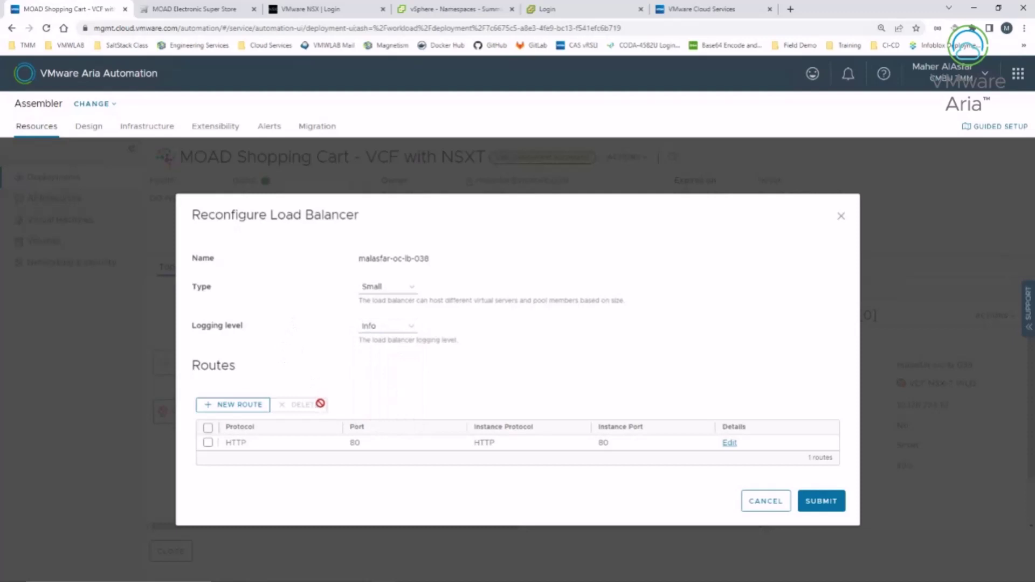
left_click(236, 406)
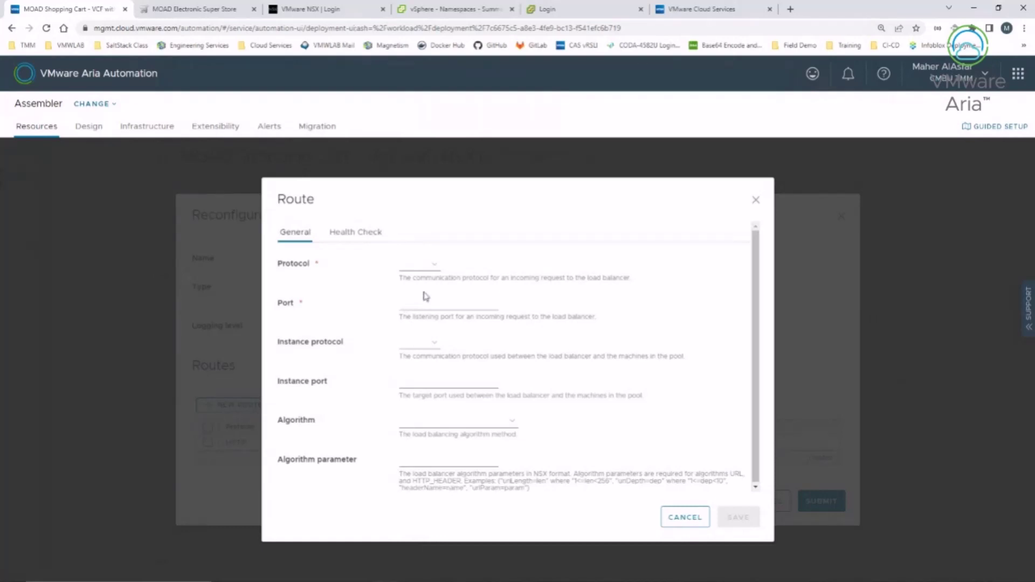
Step: Discard the empty route, review the HTTP route's Round Robin and health check settings, then cancel everything
left_click(683, 515)
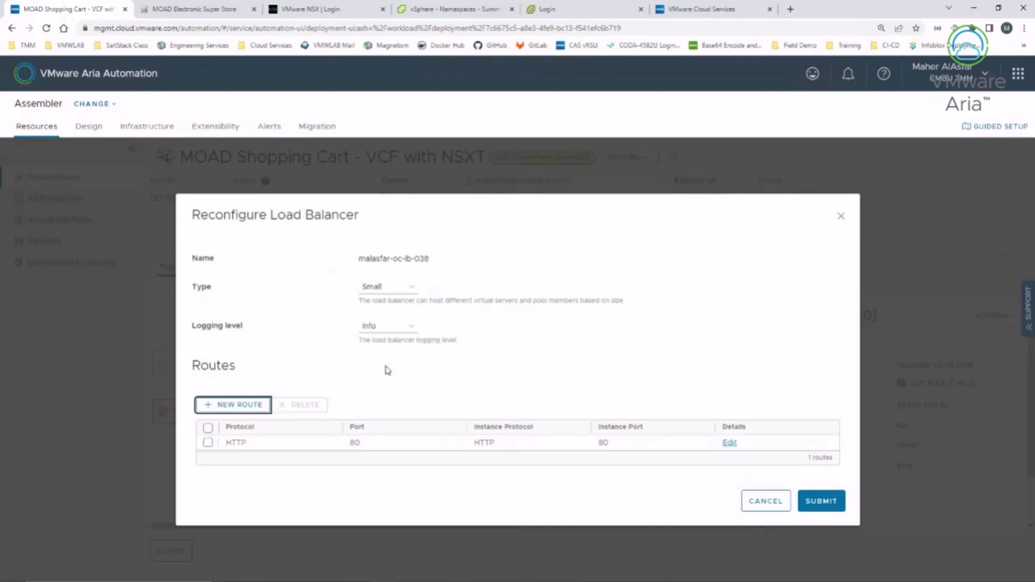
left_click(207, 443)
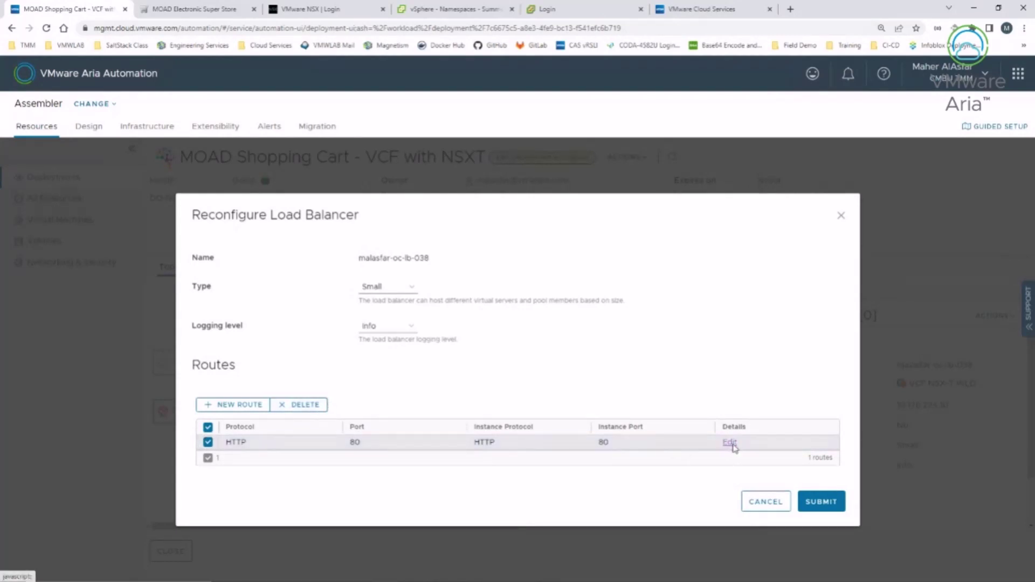
left_click(730, 443)
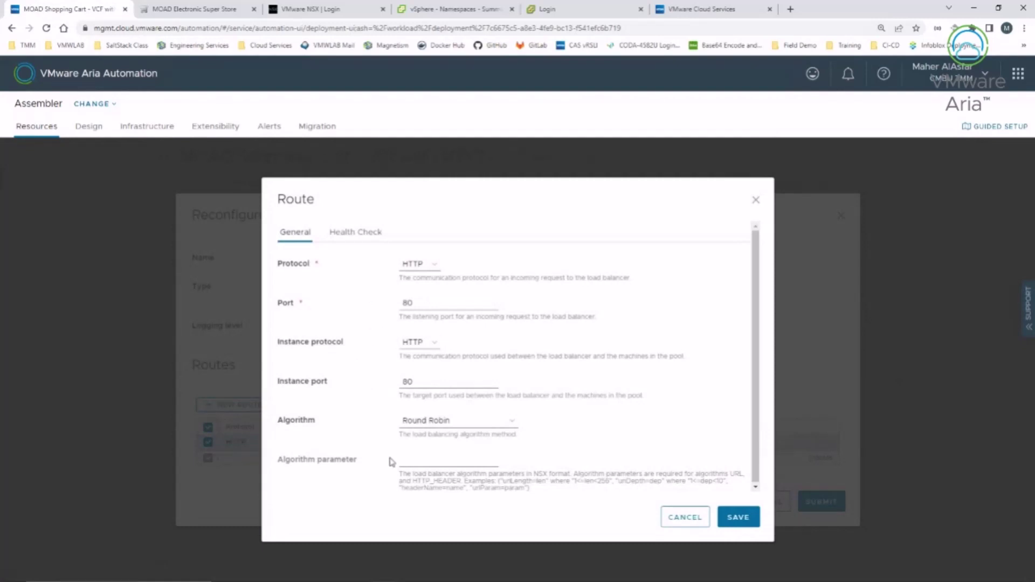
left_click(512, 426)
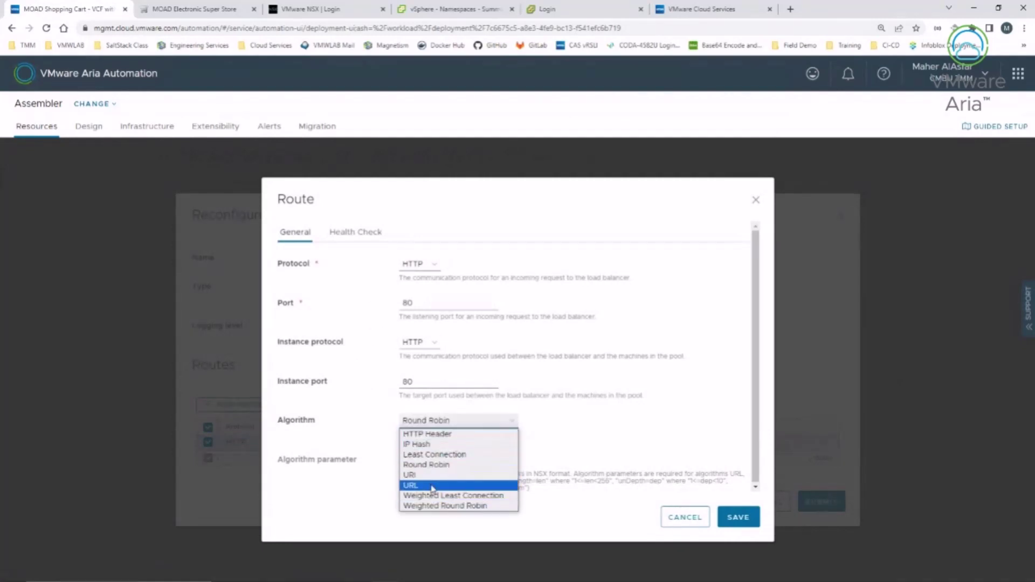
left_click(343, 515)
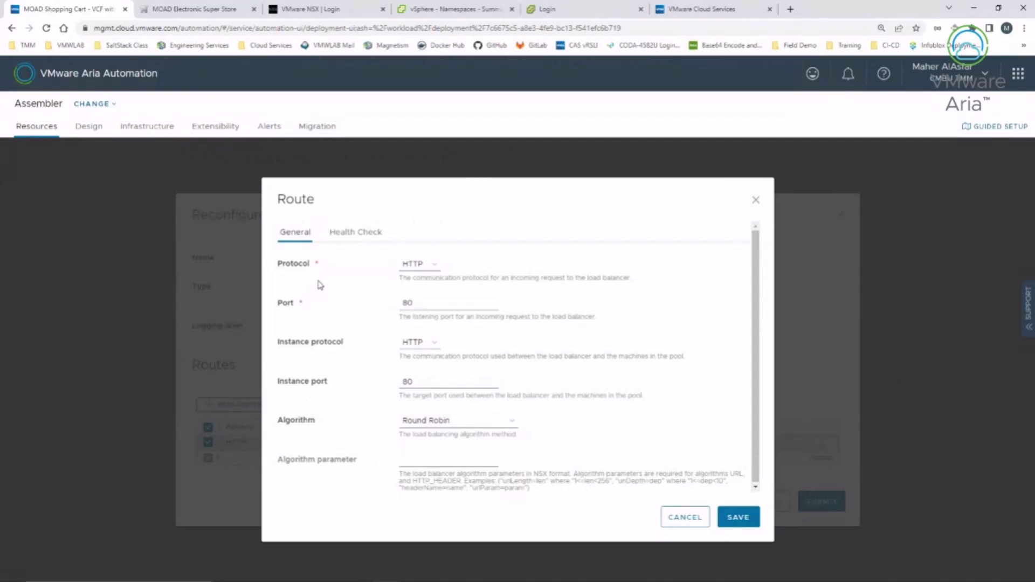
left_click(339, 237)
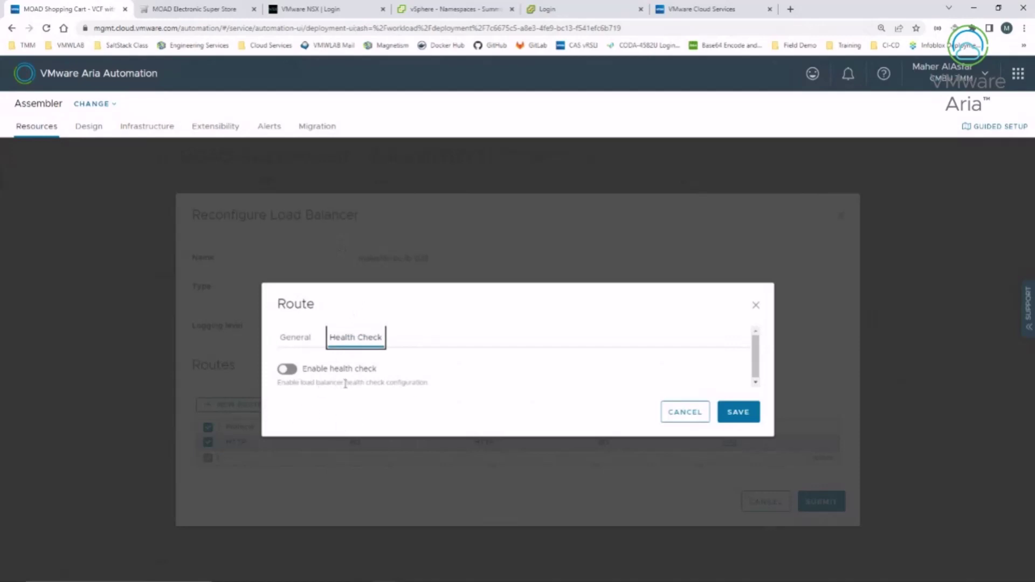
left_click(674, 425)
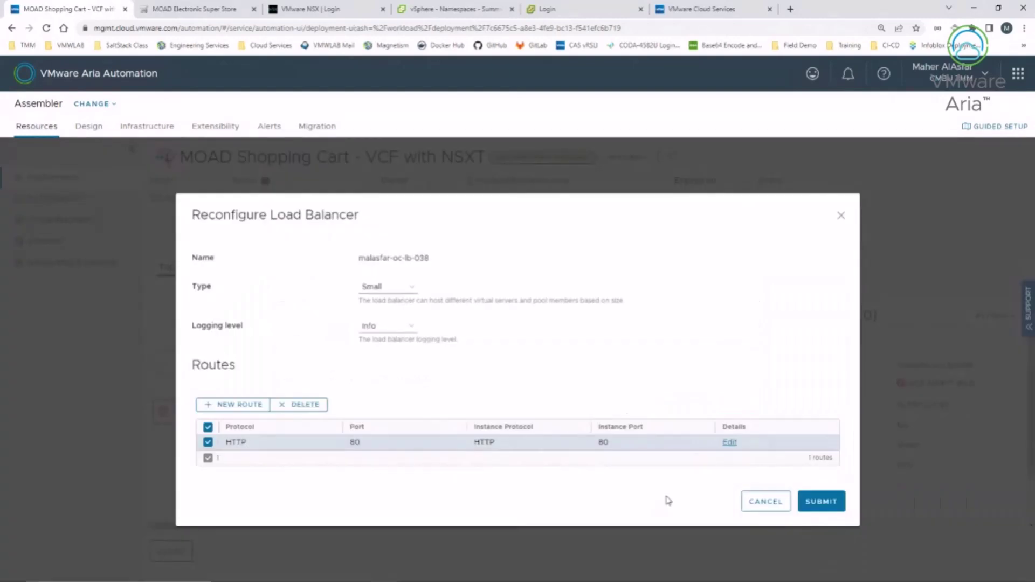
left_click(765, 502)
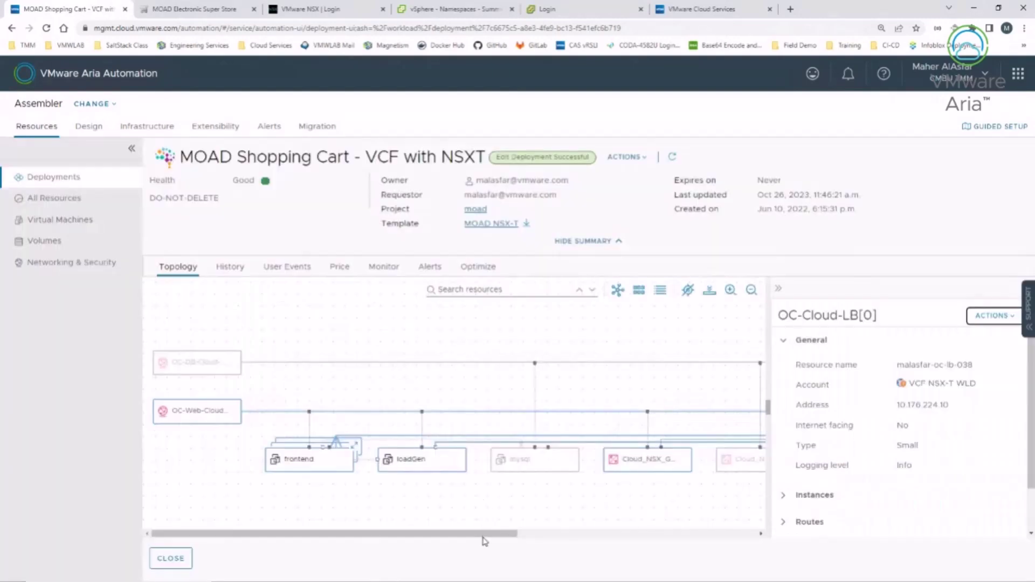
Step: Show the OC-Apache-Cloud-Sec-Grp security group details and glance at its actions
left_click_drag(483, 537, 736, 547)
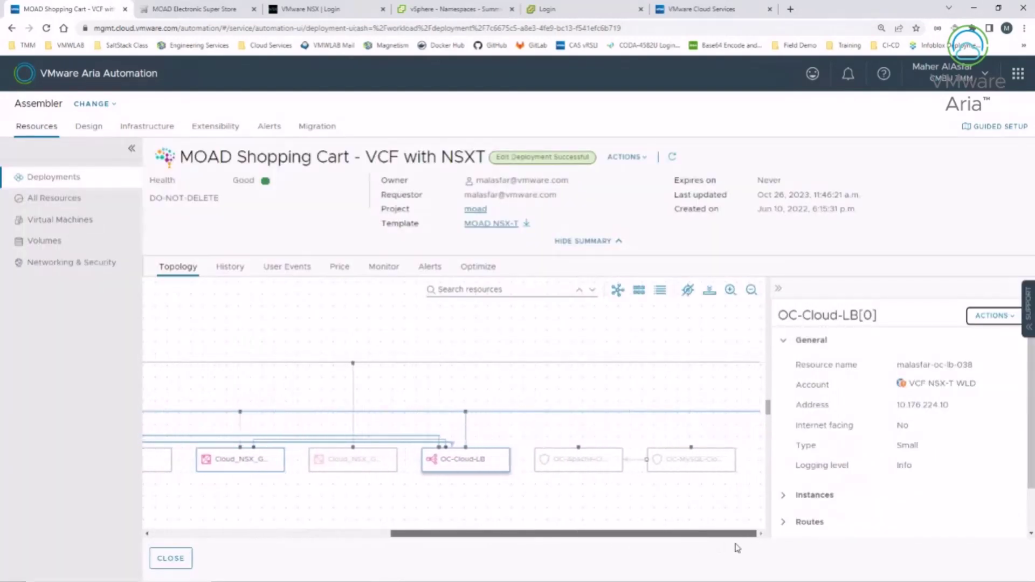
left_click(582, 459)
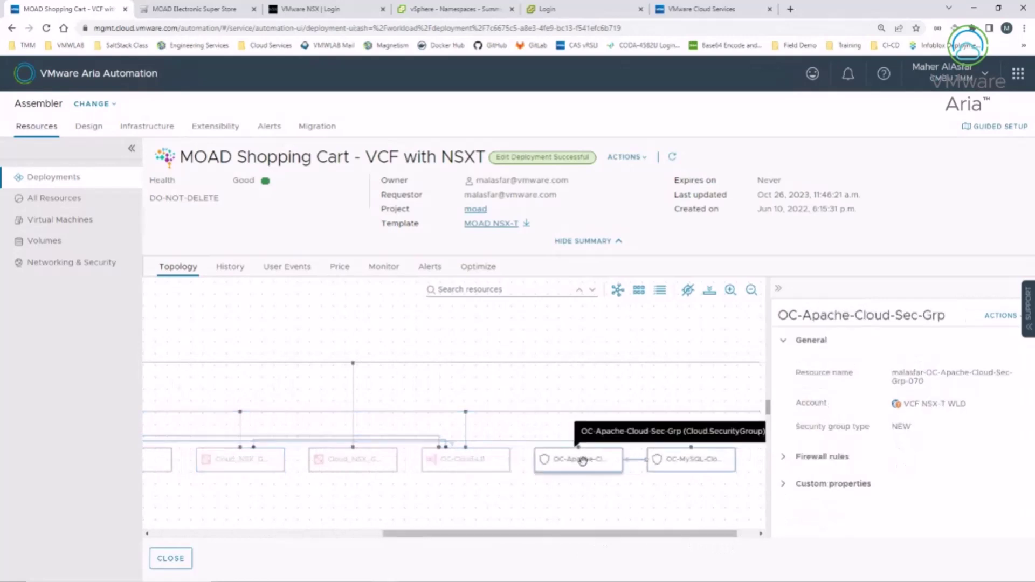
left_click(1000, 316)
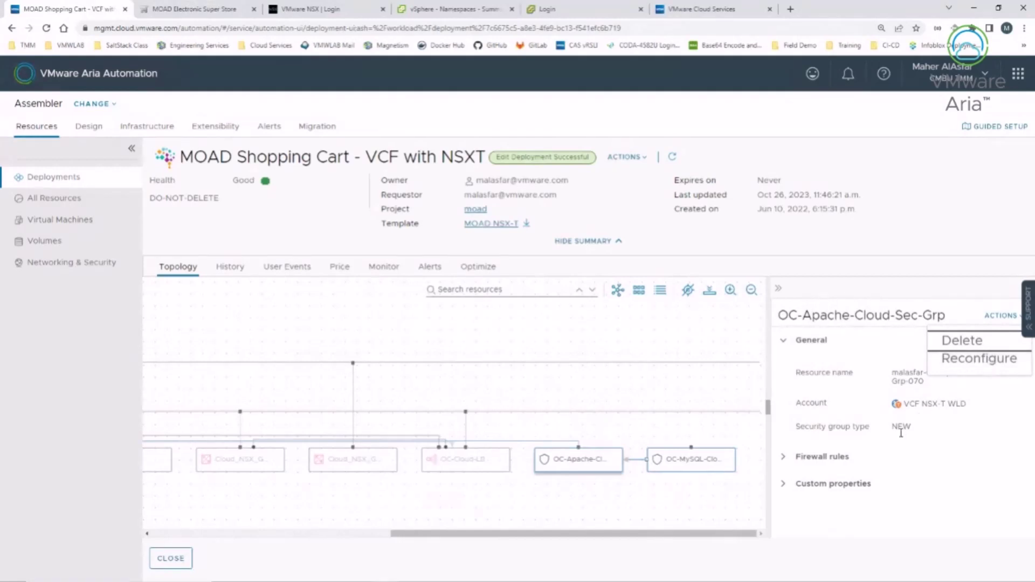
left_click(819, 368)
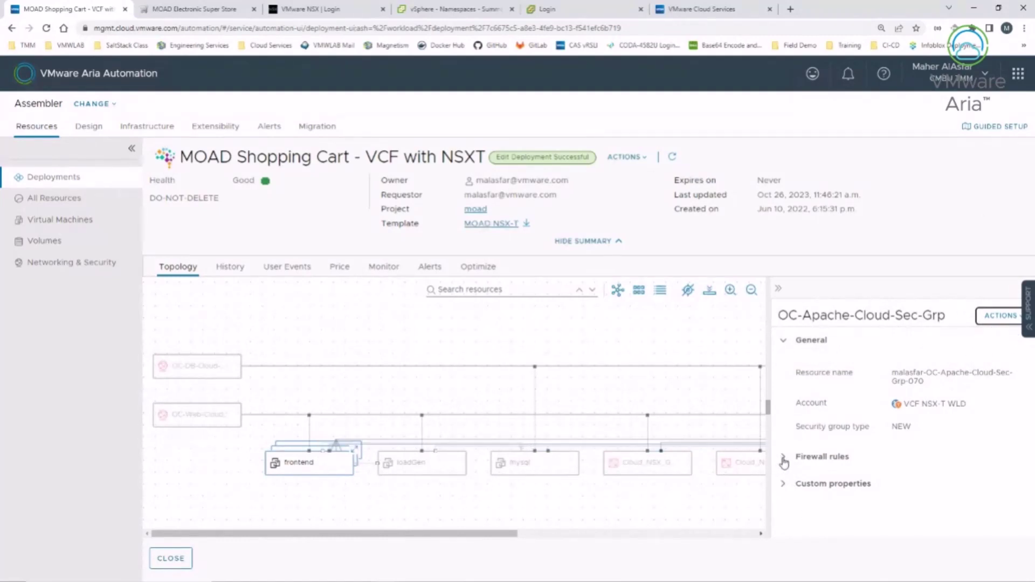
Step: Expand the HTTP and SSH firewall rules in a wider panel, then open Reconfigure Security Group
left_click(782, 457)
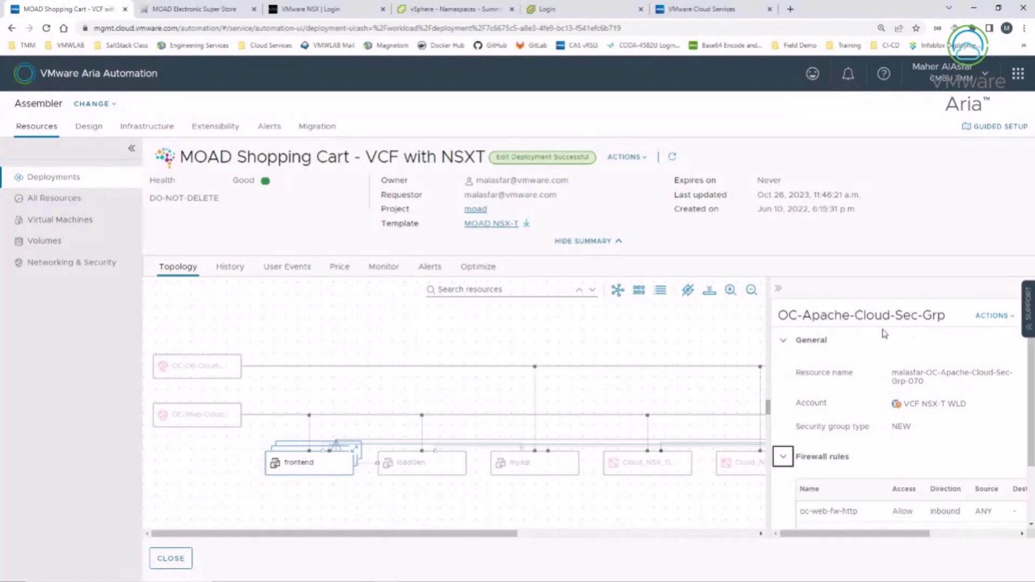
left_click_drag(771, 405, 640, 383)
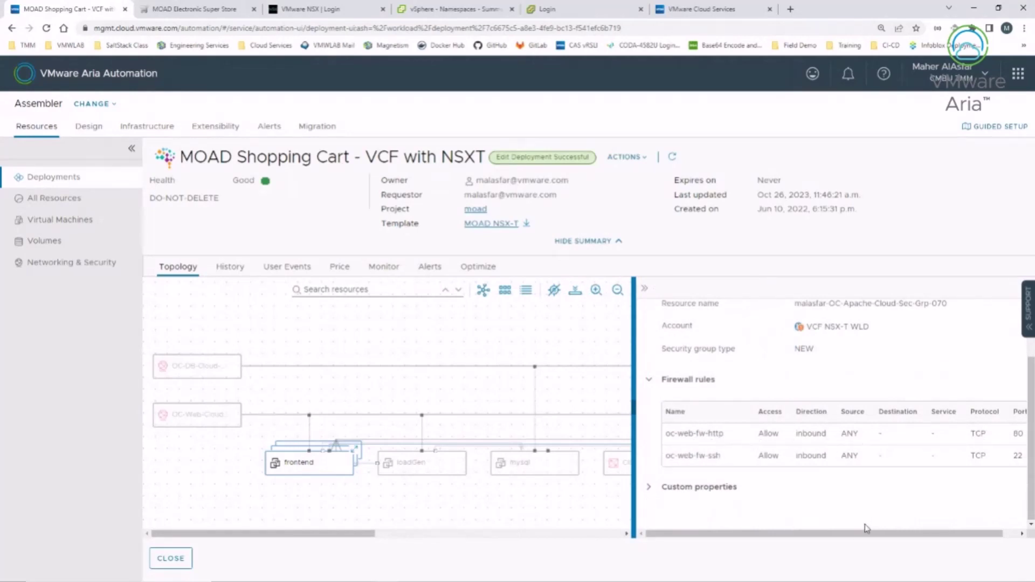
left_click_drag(865, 534, 791, 545)
scroll(805, 412, "up", 2)
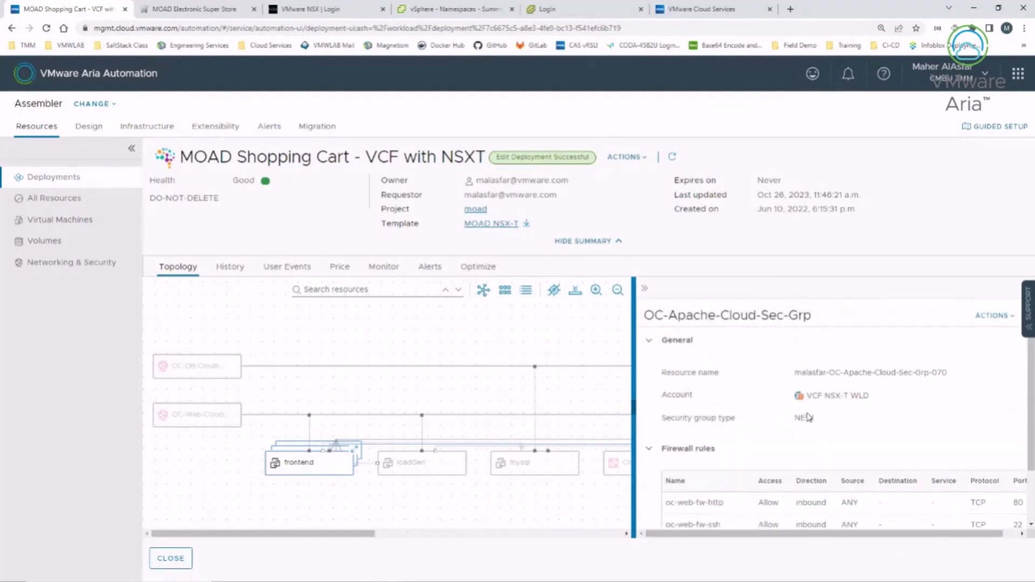
left_click(1000, 322)
left_click(983, 359)
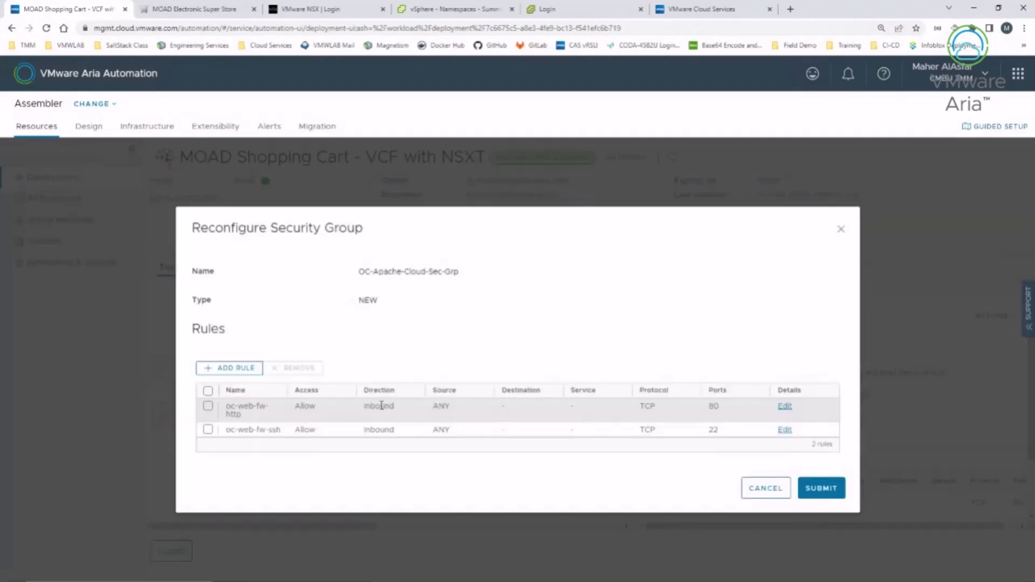
Step: Start a new firewall rule and review the service type options, keeping a predefined service
left_click(210, 370)
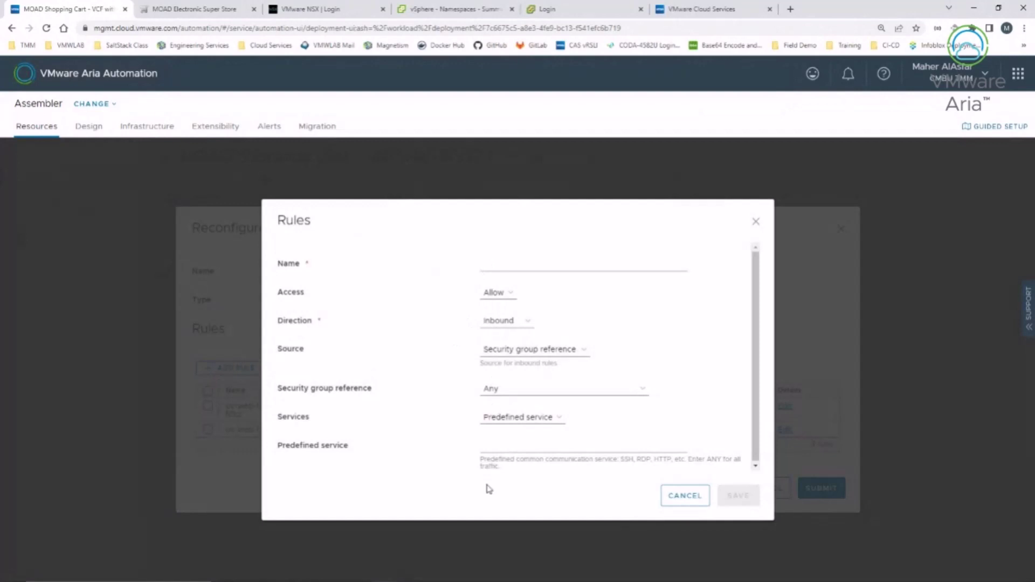
left_click(544, 419)
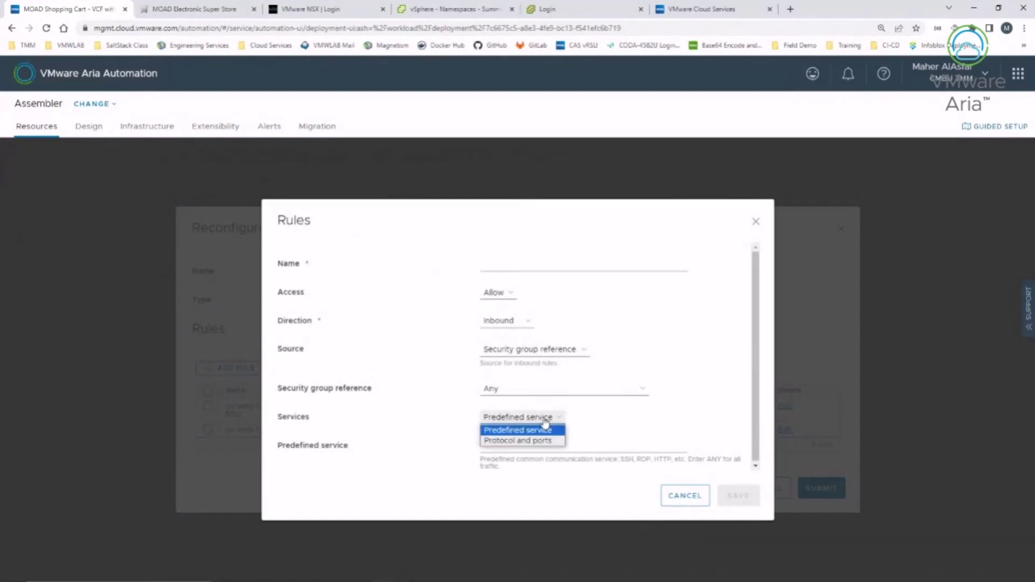
left_click(517, 430)
left_click(507, 446)
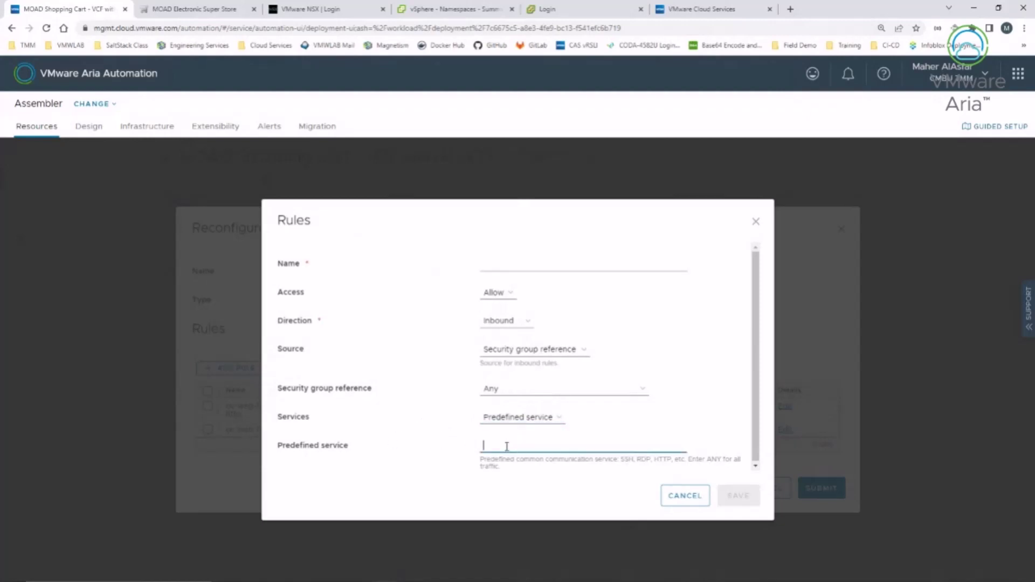
left_click(512, 418)
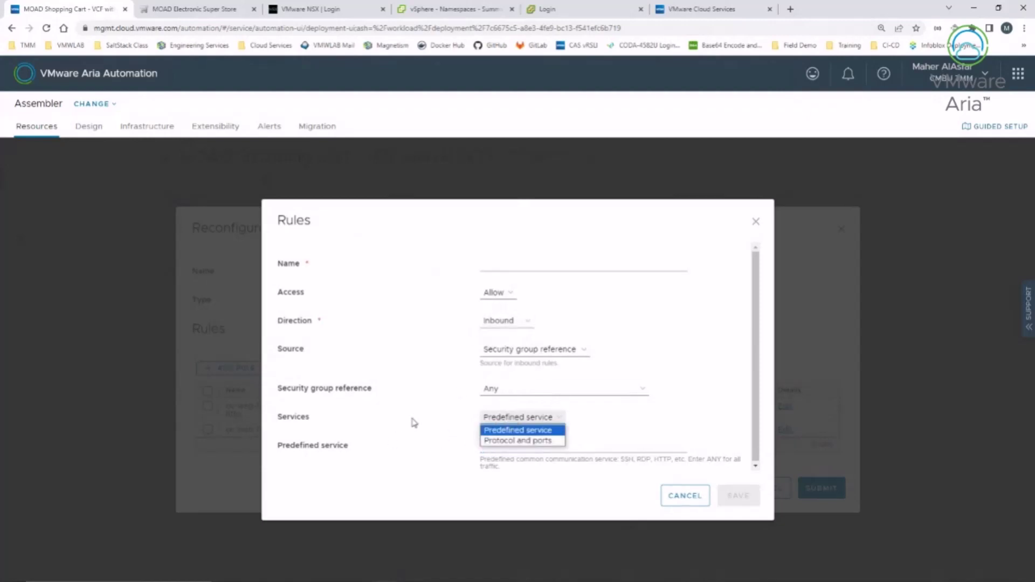
left_click(521, 425)
left_click(499, 446)
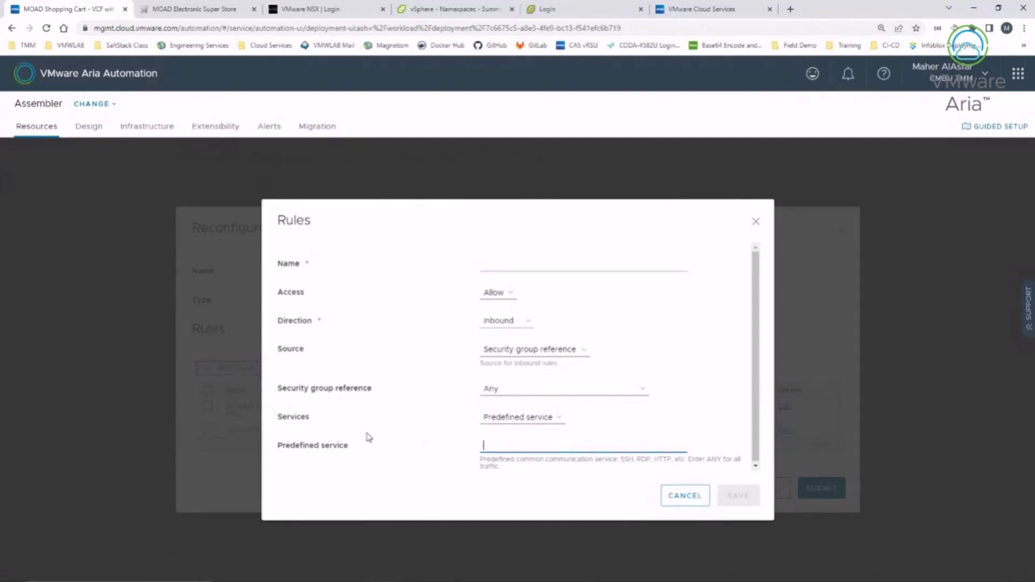
Step: Switch the new rule to protocol and ports with protocol Any, then discard the rule
left_click(518, 419)
left_click(508, 442)
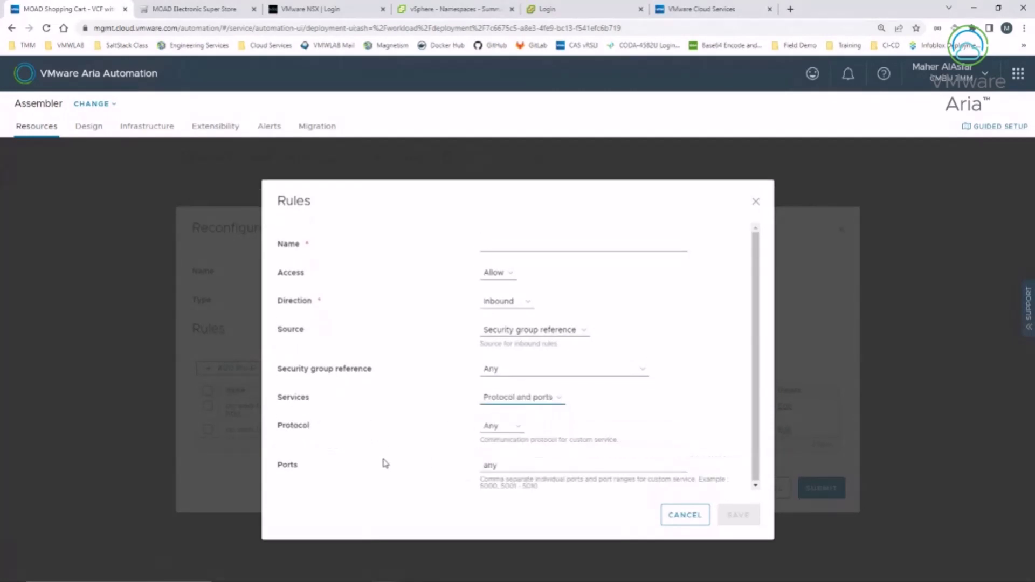
left_click(490, 427)
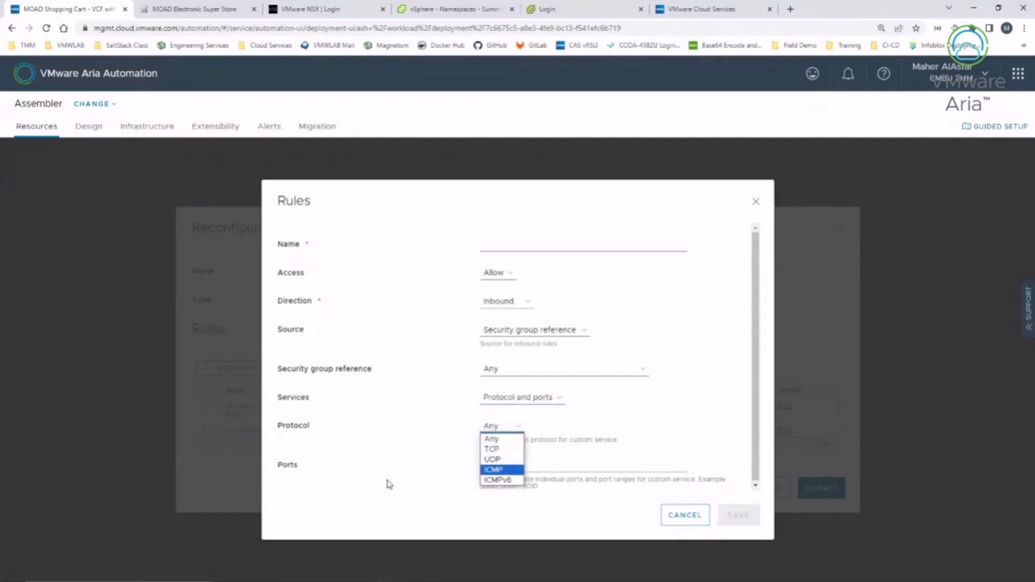
left_click(373, 466)
left_click(503, 469)
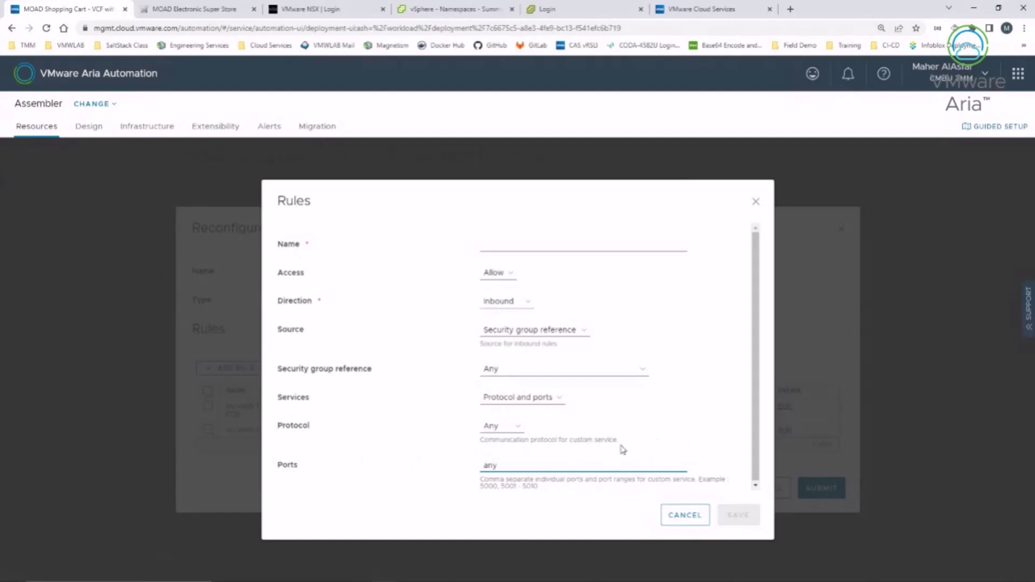
left_click(672, 518)
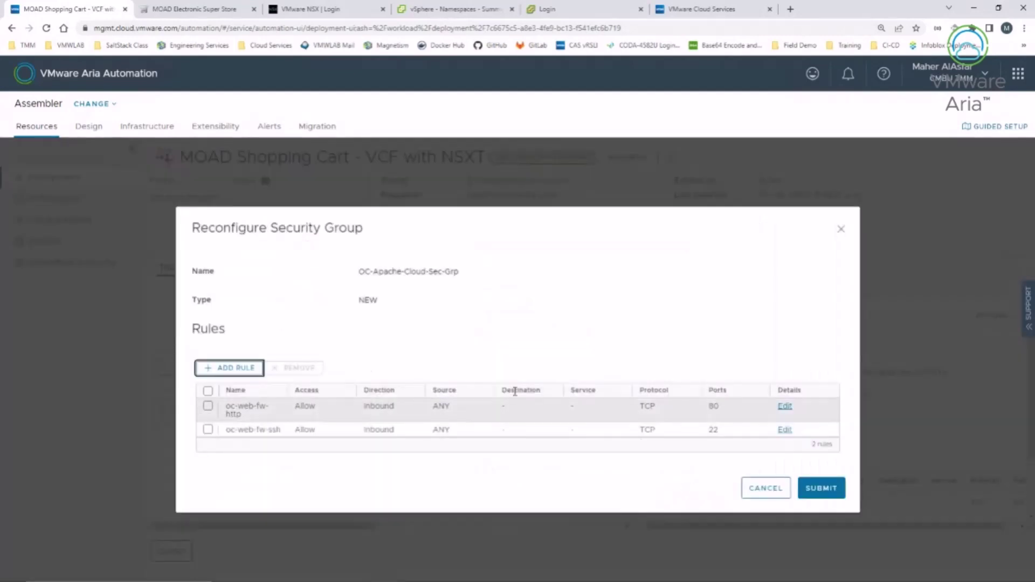
Step: Review the oc-web-fw-ssh rule, cancel the reconfiguration, and return to the 23 deployments
left_click(208, 429)
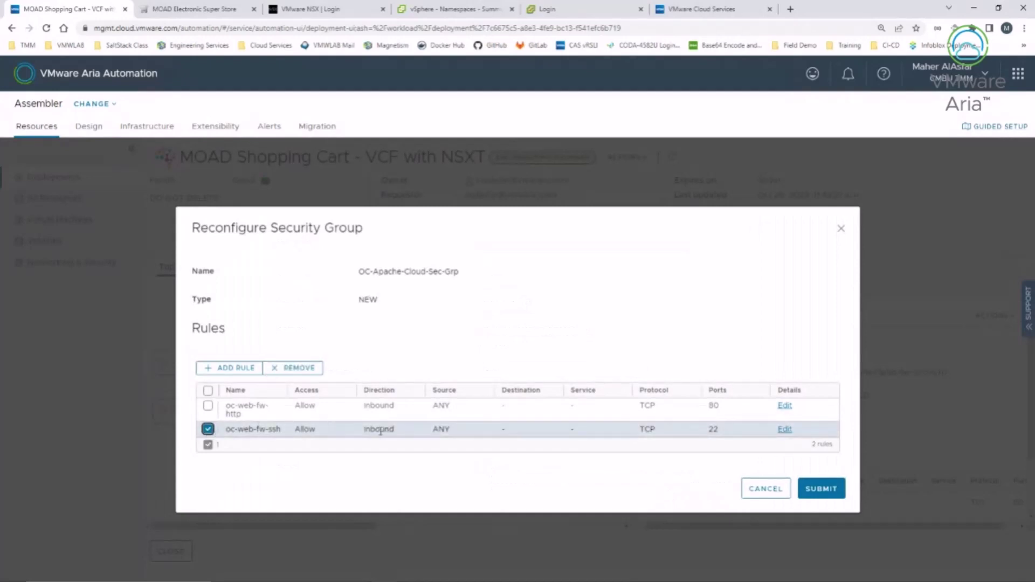
left_click(784, 430)
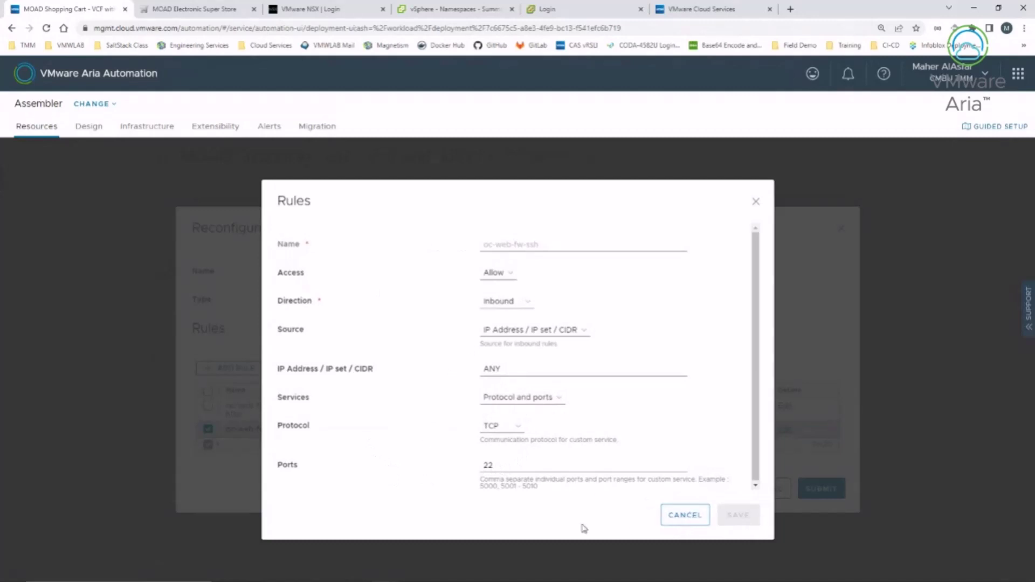
left_click(673, 516)
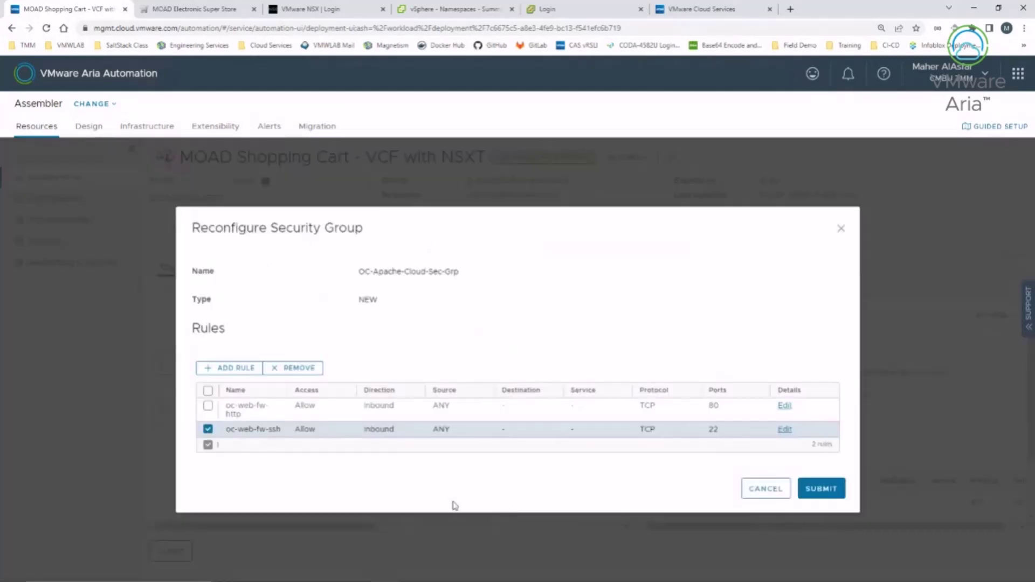
left_click(750, 491)
left_click(170, 558)
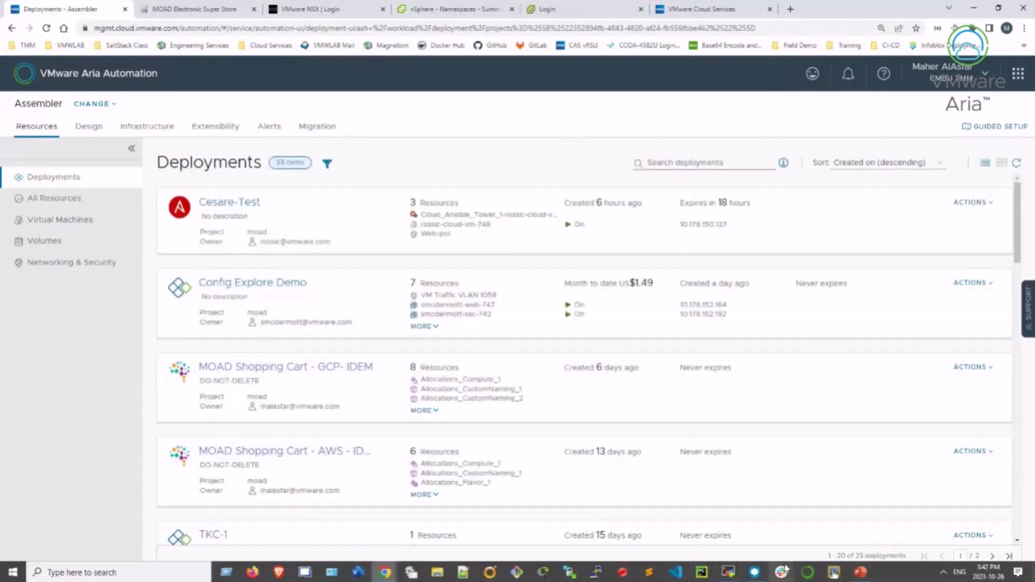
Step: Leave the slides and open Infrastructure on the VMC MOAD NSX-T WEB network profile's network policies
left_click(860, 571)
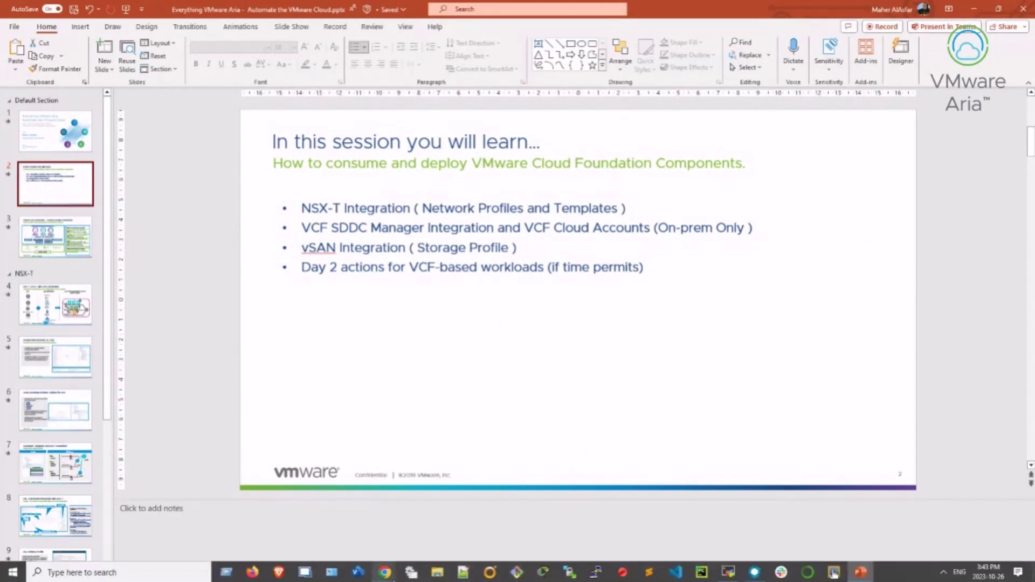
mouse_move(385, 576)
left_click(354, 543)
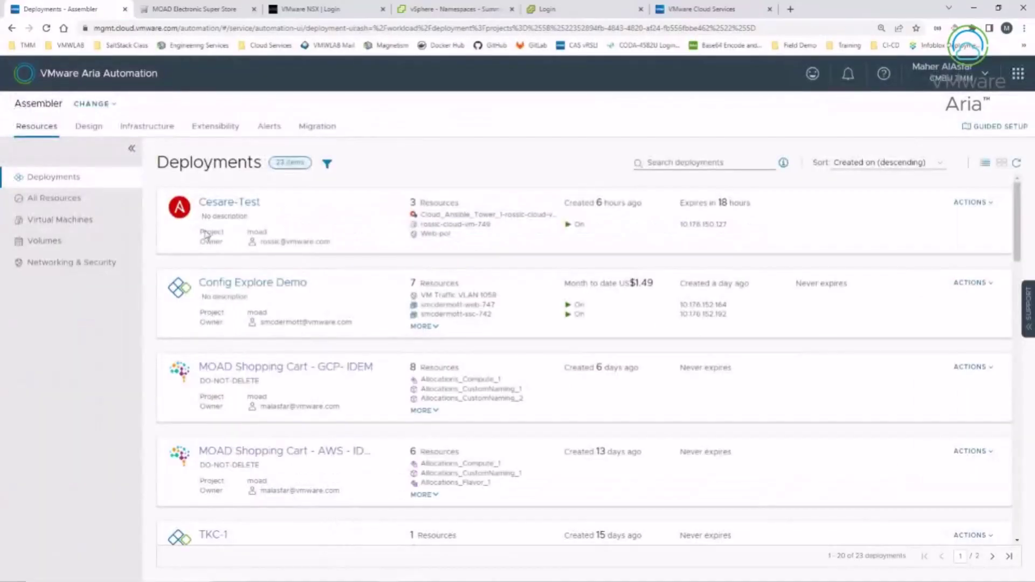
left_click(139, 129)
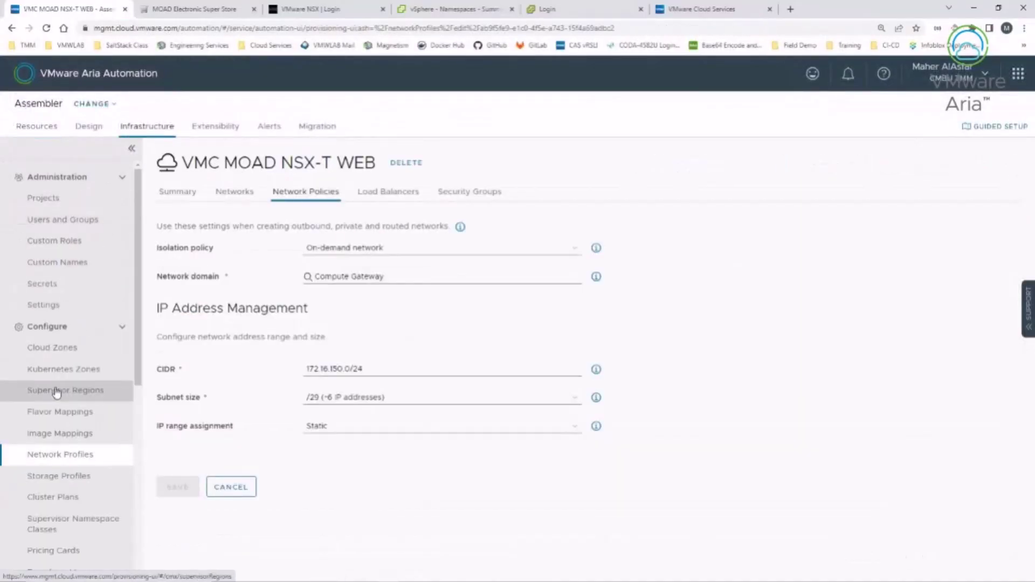
scroll(46, 436, "down", 1)
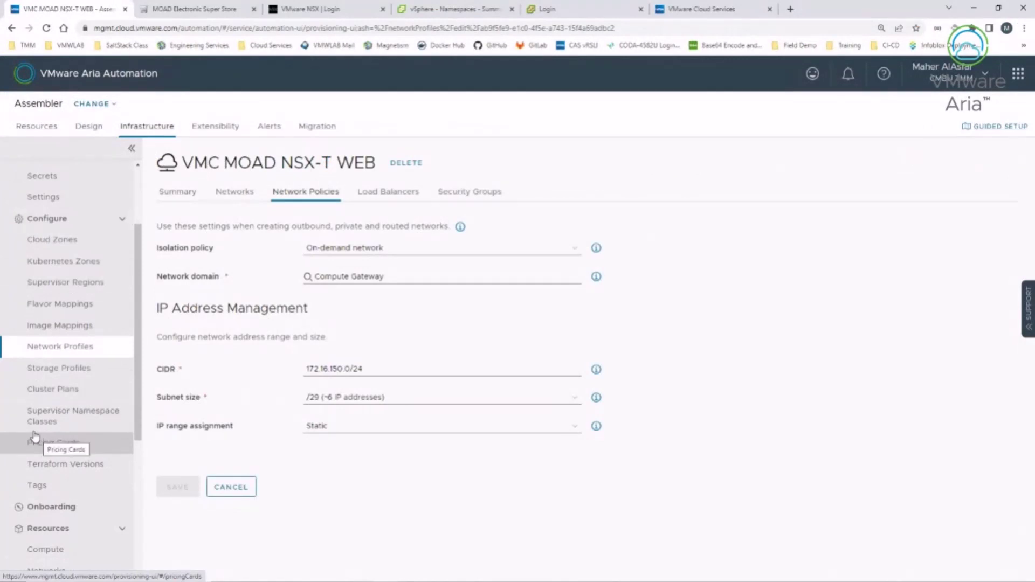
Step: Start a new storage profile for region sc2vc05 / wld01-DC and browse its storage policies
left_click(51, 372)
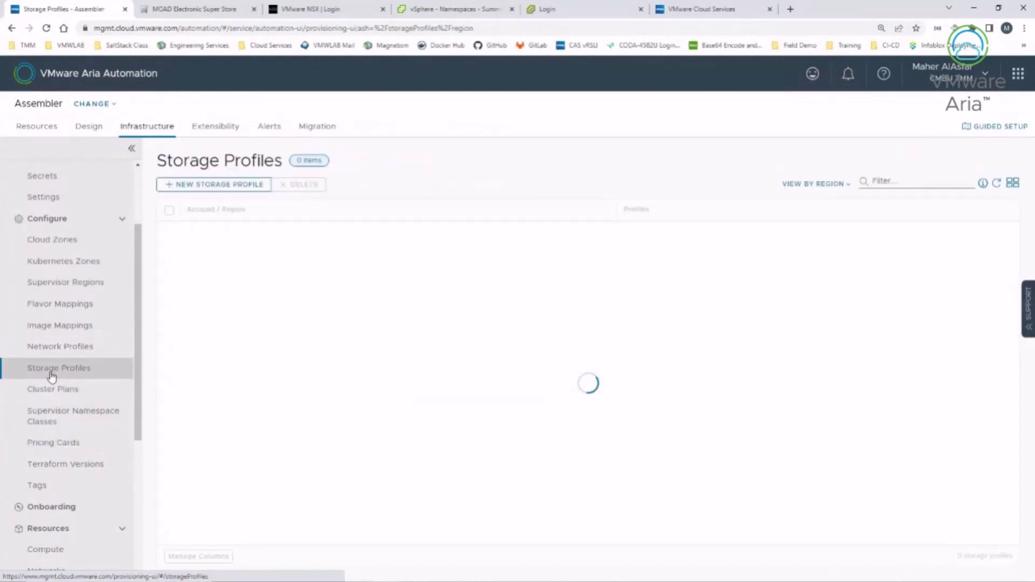
left_click(212, 182)
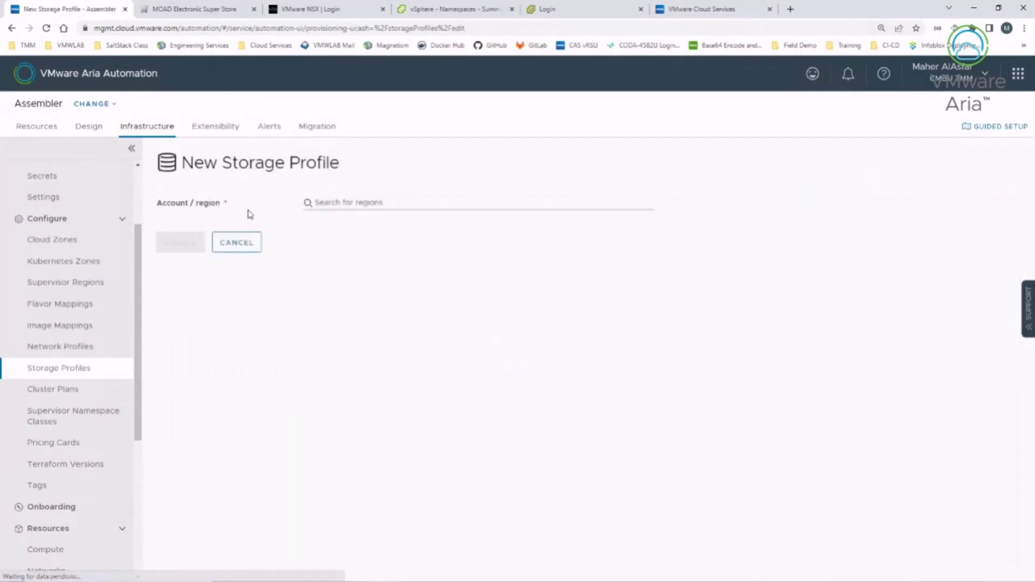
left_click(342, 204)
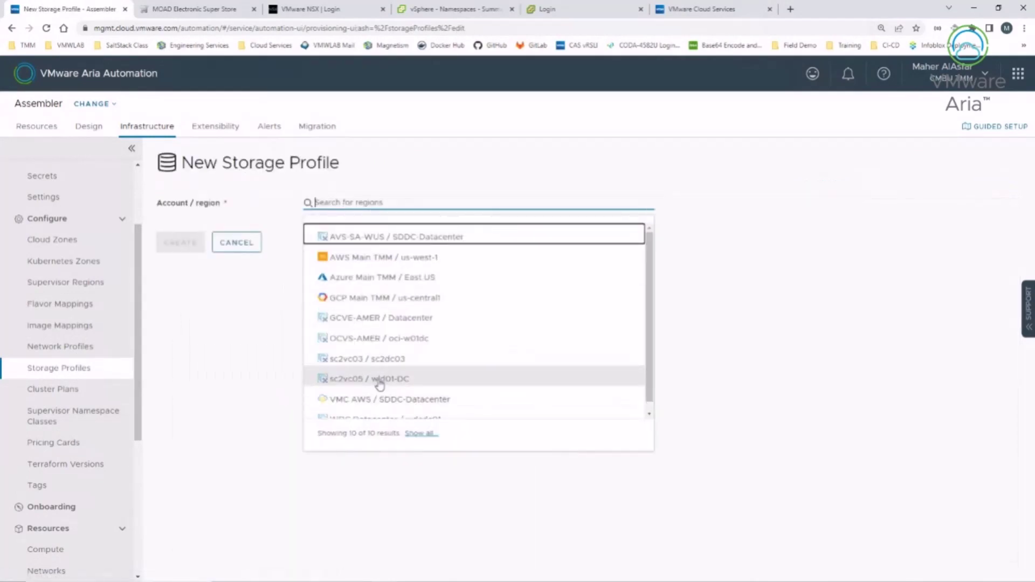
left_click(376, 379)
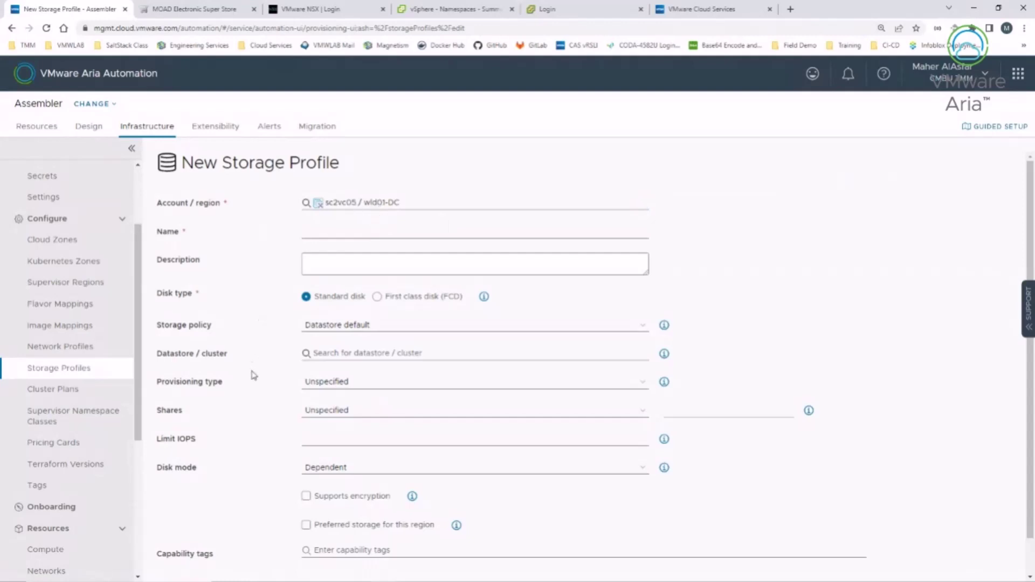
left_click(644, 327)
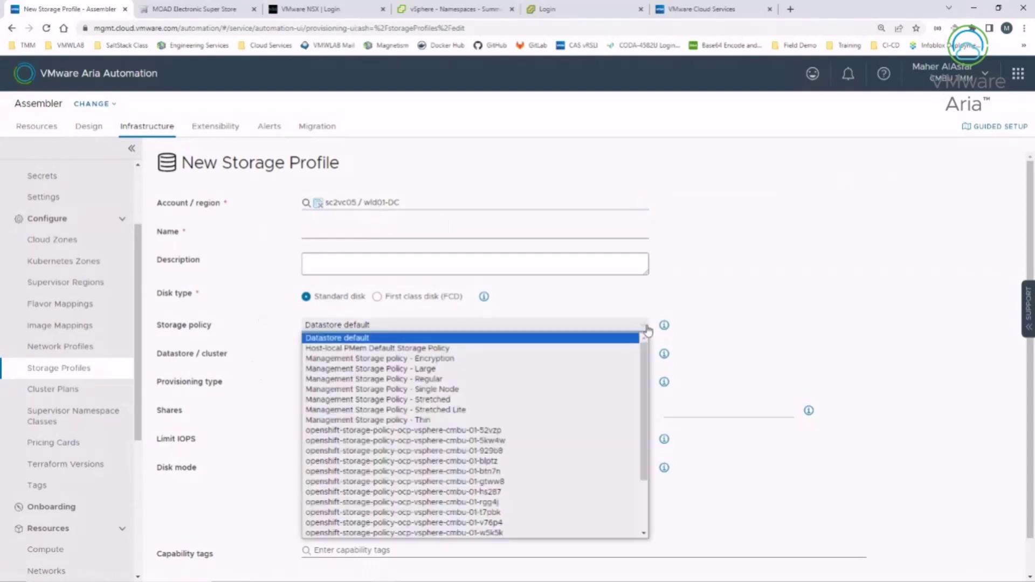
left_click_drag(645, 356, 658, 425)
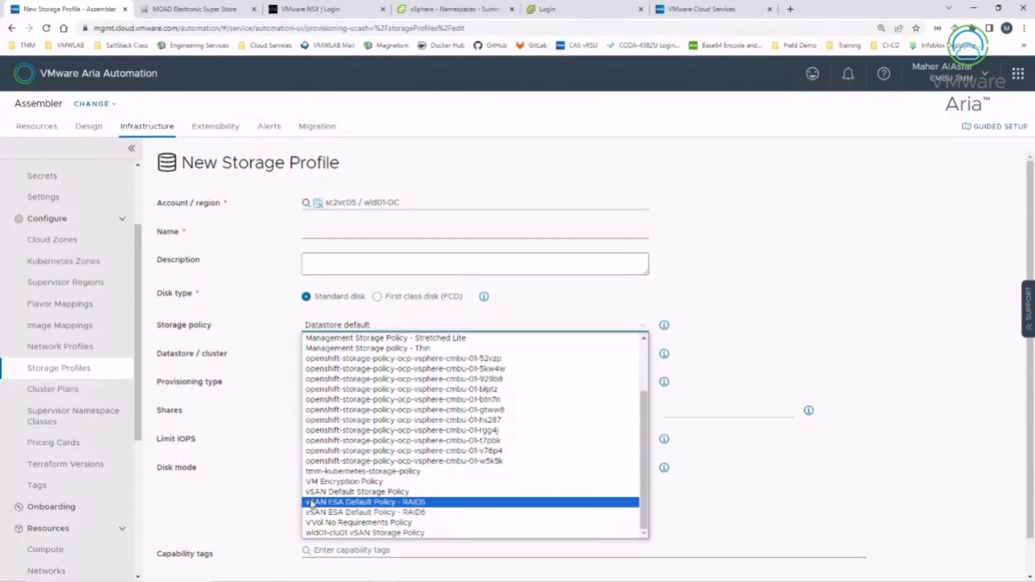
Step: Set the storage policy to vSAN Default Storage Policy and review the suggested capability tags
left_click(385, 493)
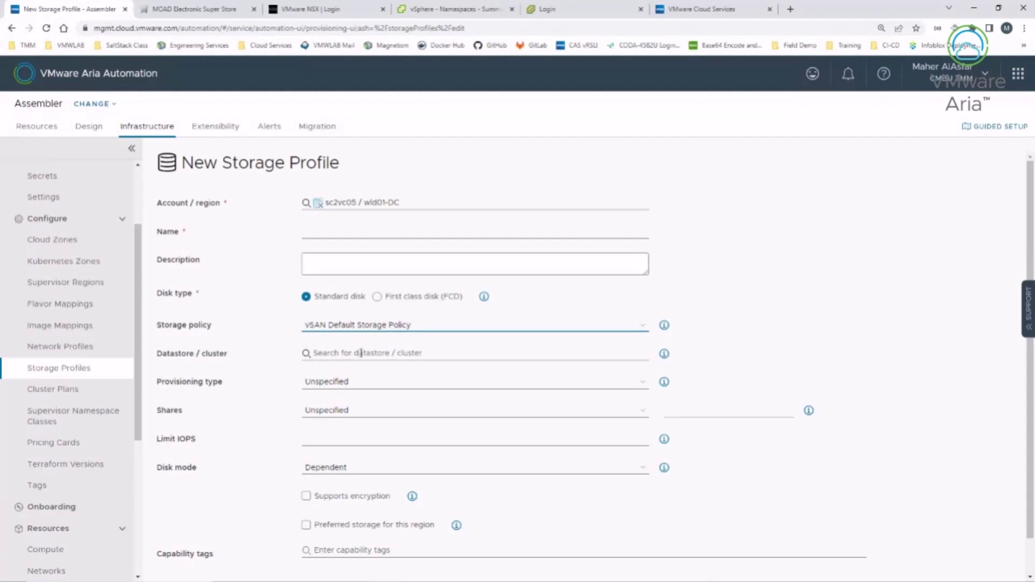
left_click(488, 327)
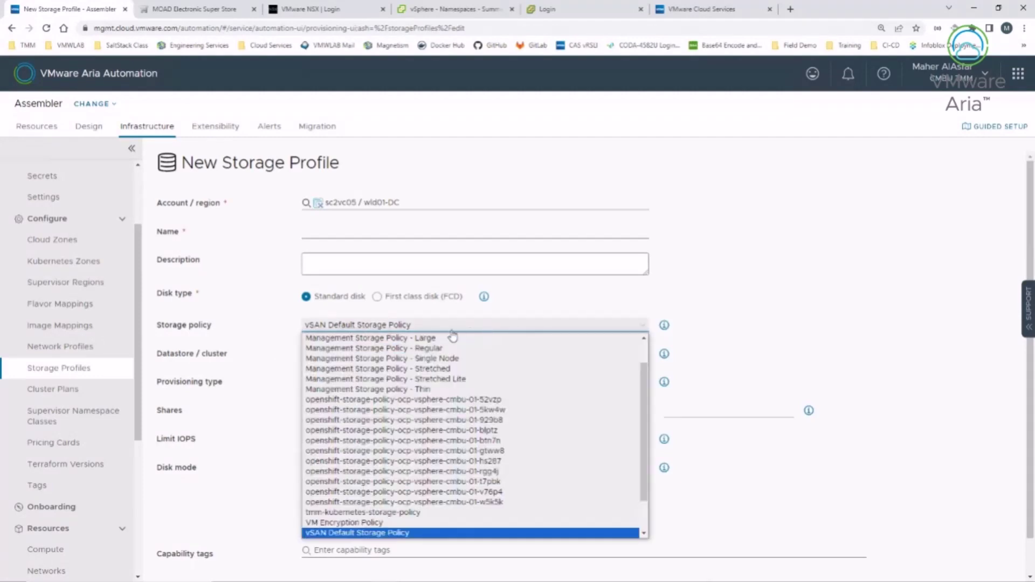
scroll(379, 499, "down", 4)
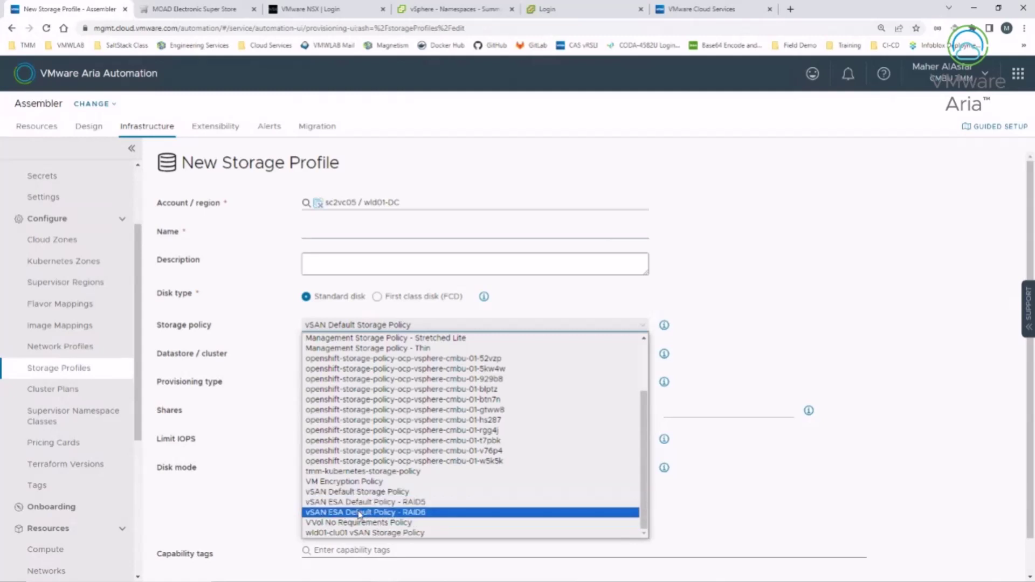
left_click(232, 472)
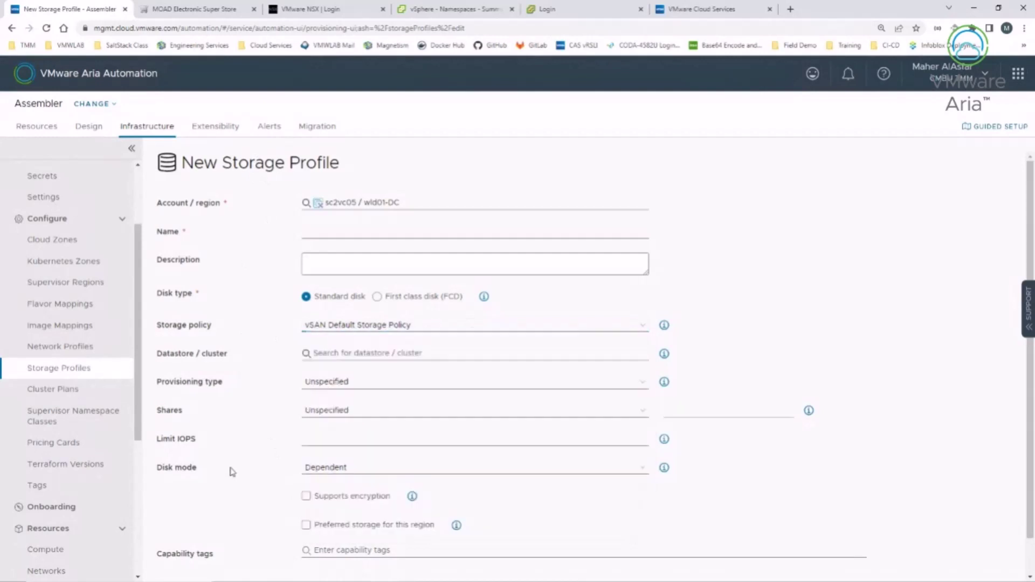
scroll(258, 512, "down", 1)
left_click(351, 509)
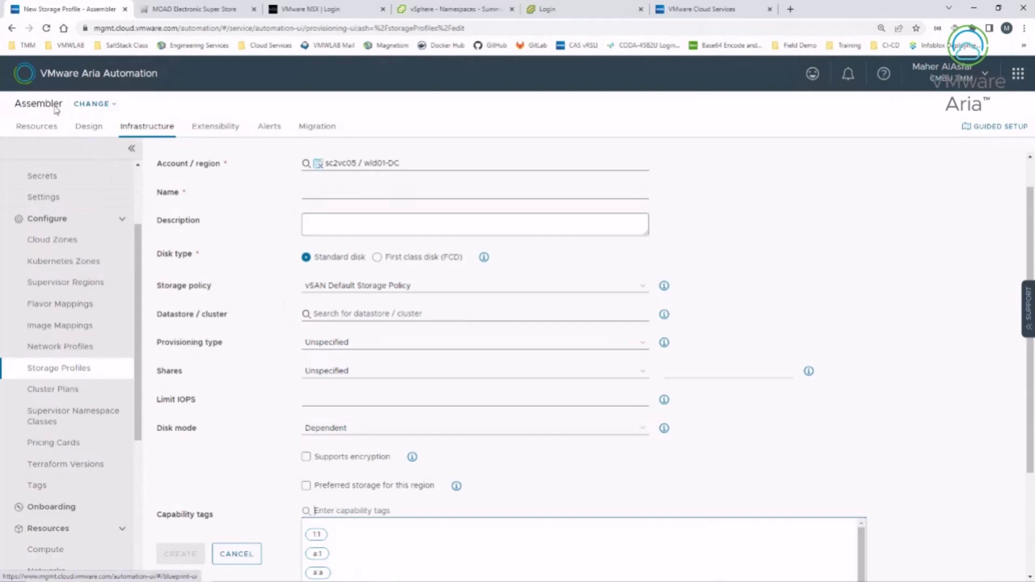
Step: Cancel and discard the unsaved storage profile, then switch to the PowerPoint slides
left_click(236, 553)
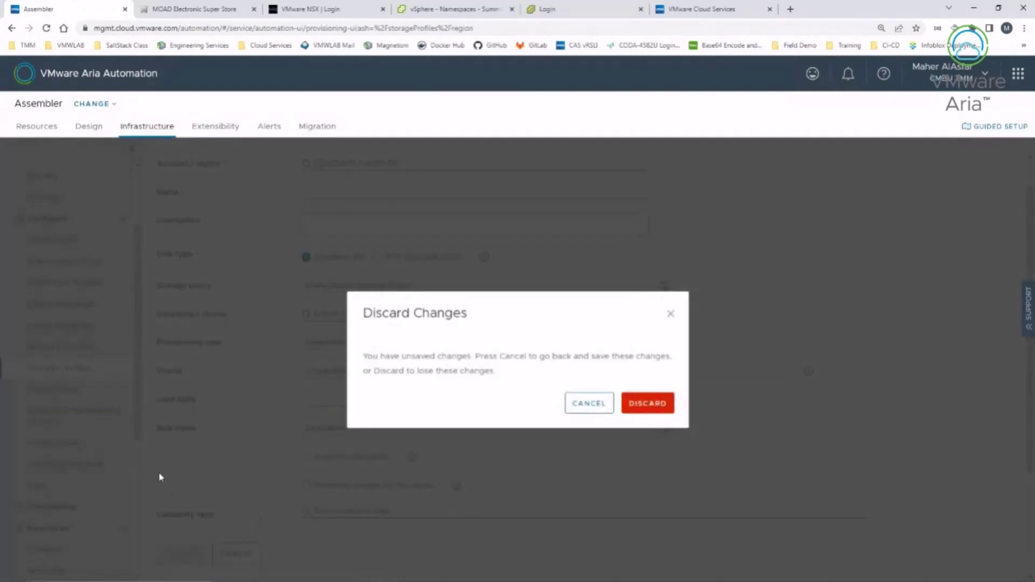
left_click(649, 404)
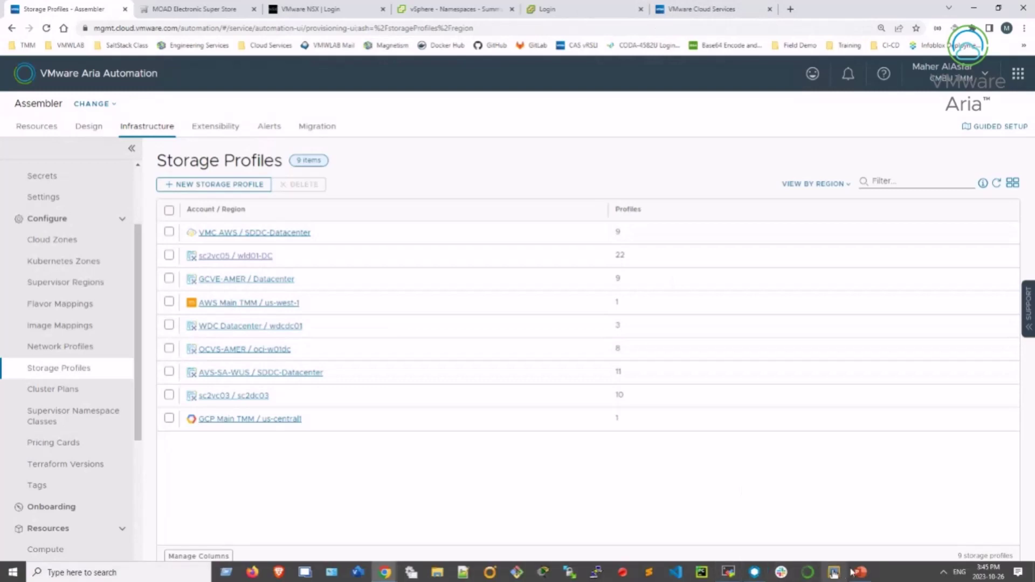
left_click(834, 571)
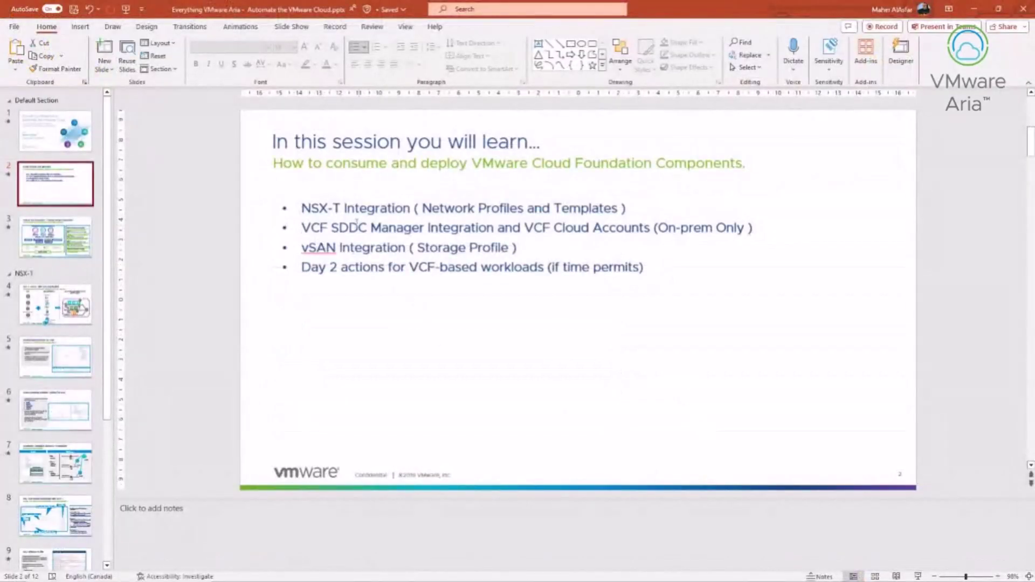
Step: Highlight the VCF SDDC Manager Integration bullet, then return to the Aria Automation Storage Profiles window
left_click_drag(303, 227, 748, 230)
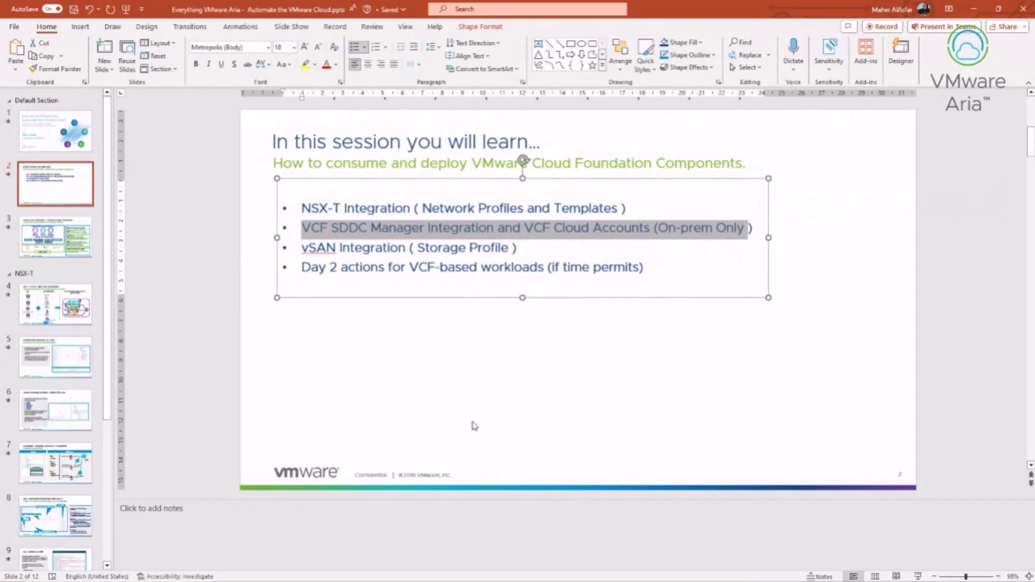
left_click(418, 428)
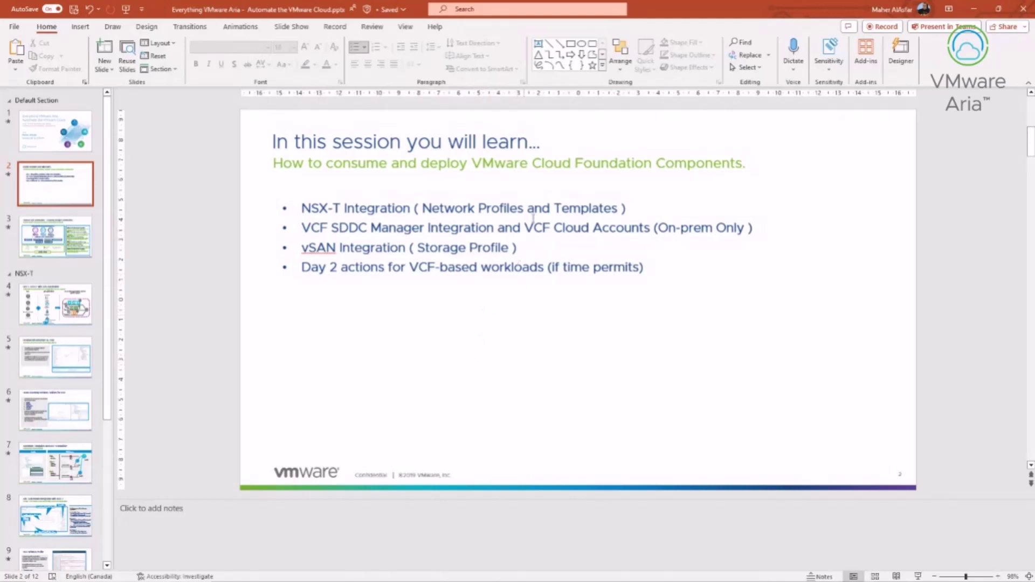
mouse_move(440, 574)
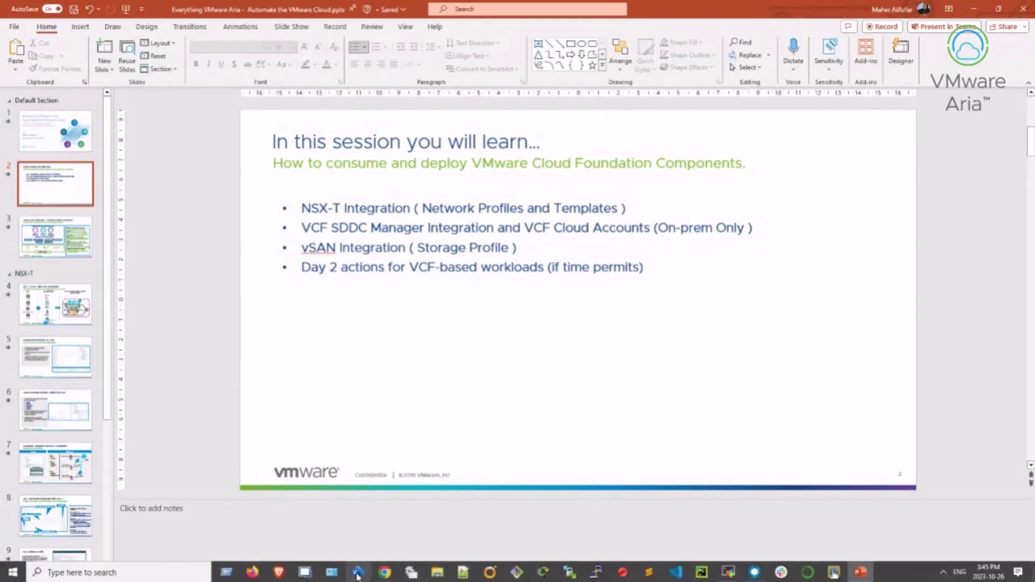
mouse_move(383, 565)
left_click(354, 528)
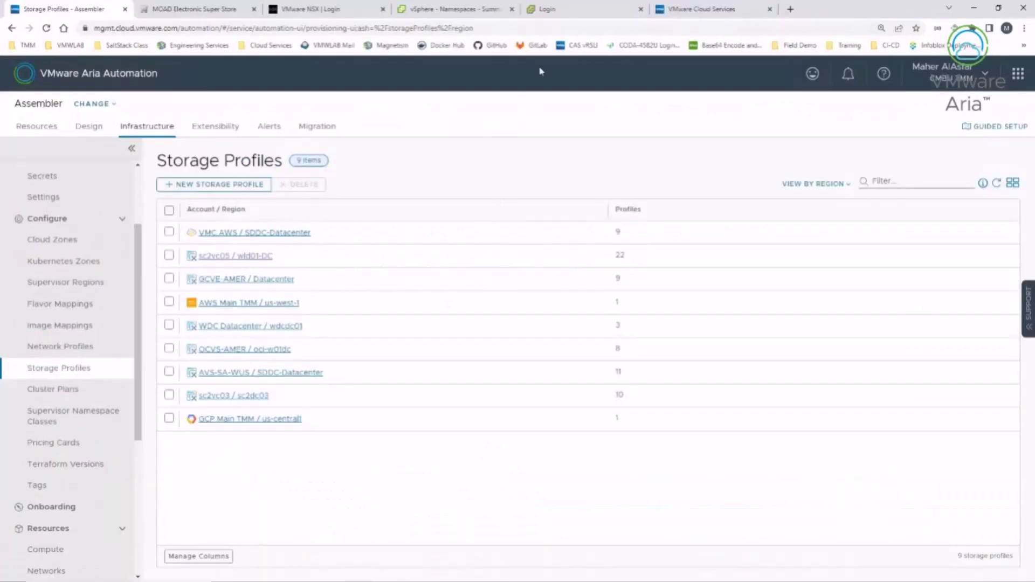
Step: Sign in to the on-premises Aria Automation console with the account username and password
left_click(699, 15)
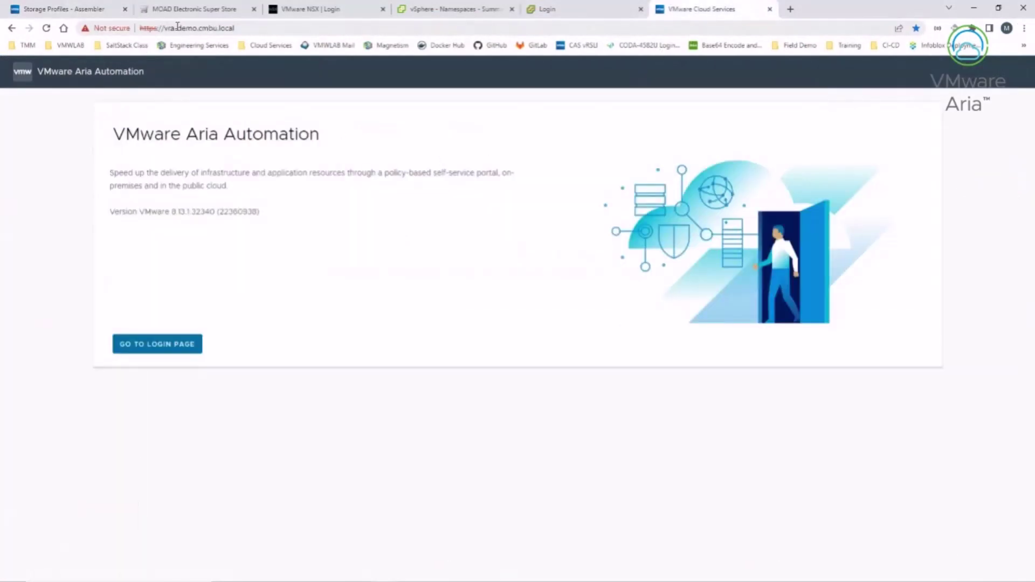
left_click_drag(158, 28, 238, 28)
left_click(186, 344)
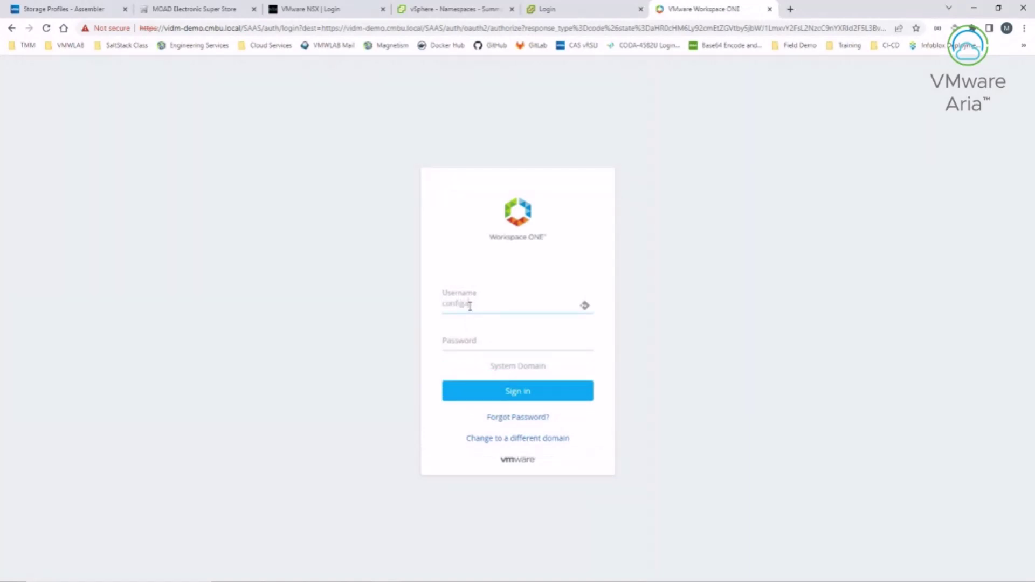
type("min")
key("Tab")
key("Return")
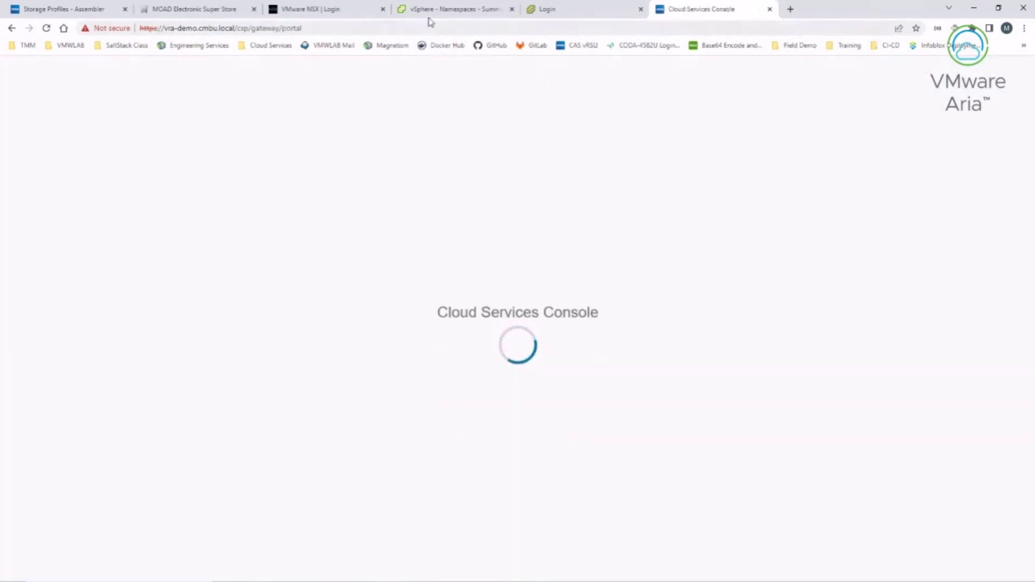
Step: Close the electronics store tab and go back to the Storage Profiles page
left_click(221, 13)
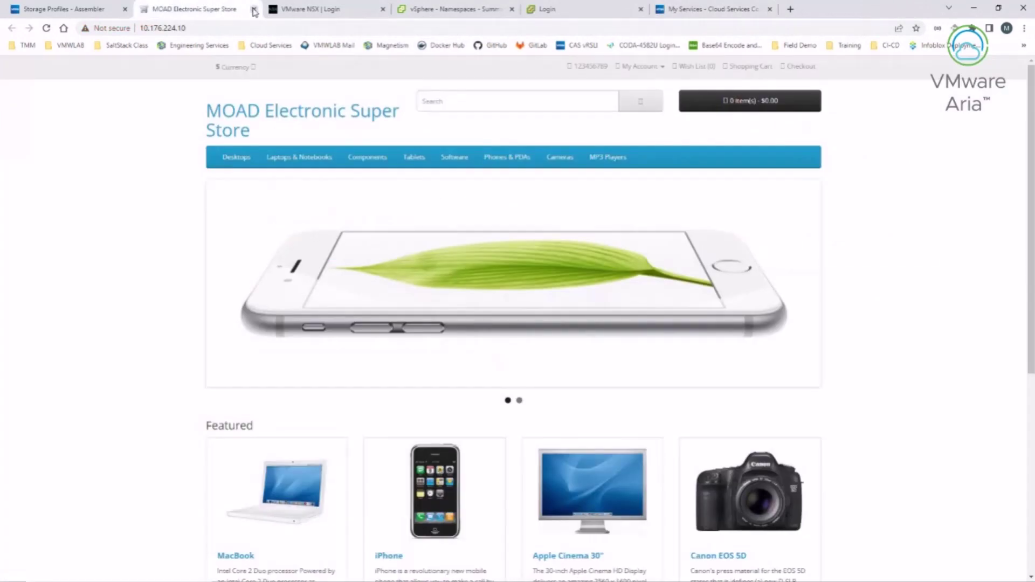
left_click(254, 9)
left_click(81, 9)
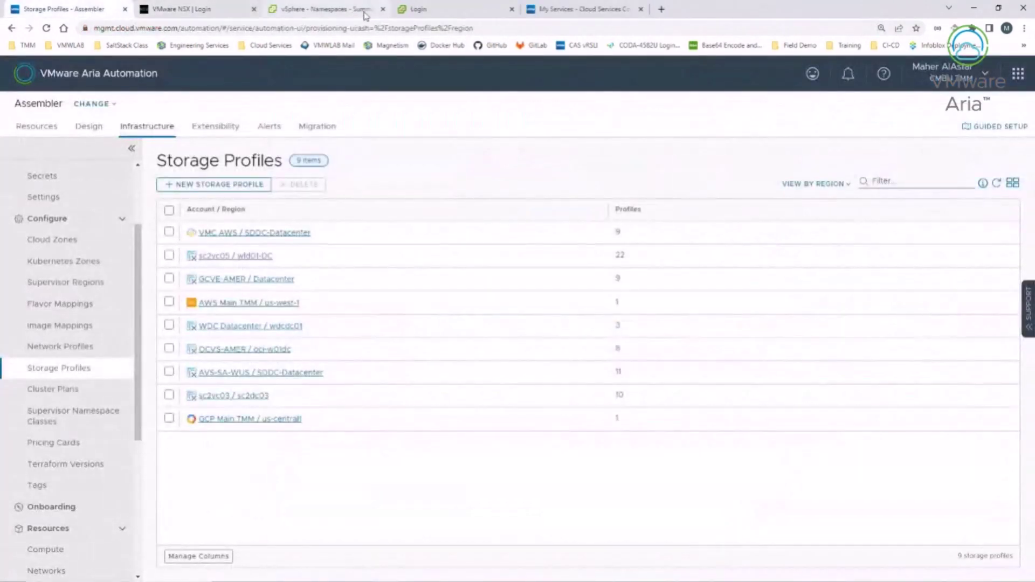
Step: Sign in to SDDC Manager with the vSphere account's username and password
left_click(415, 9)
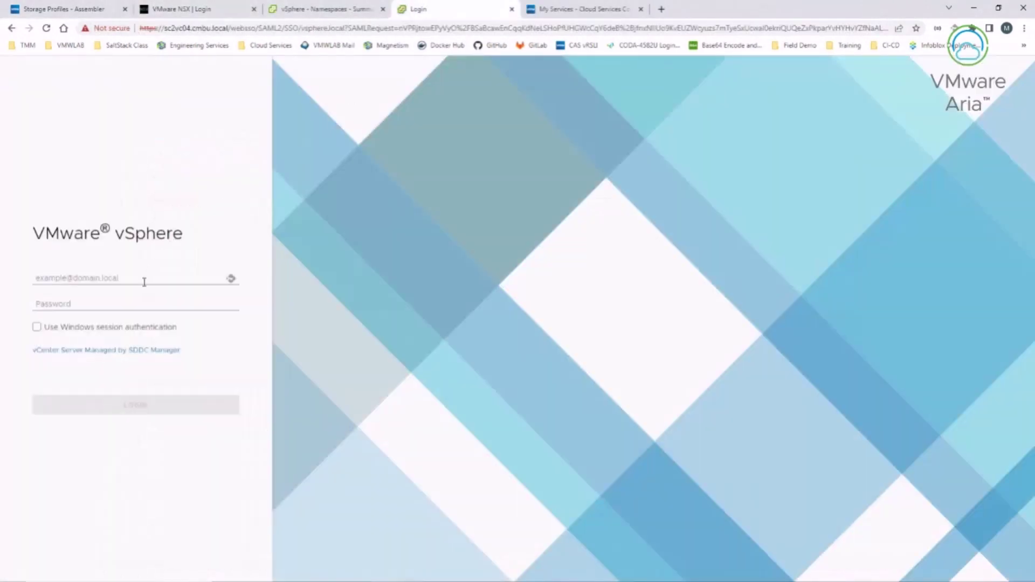
left_click(144, 278)
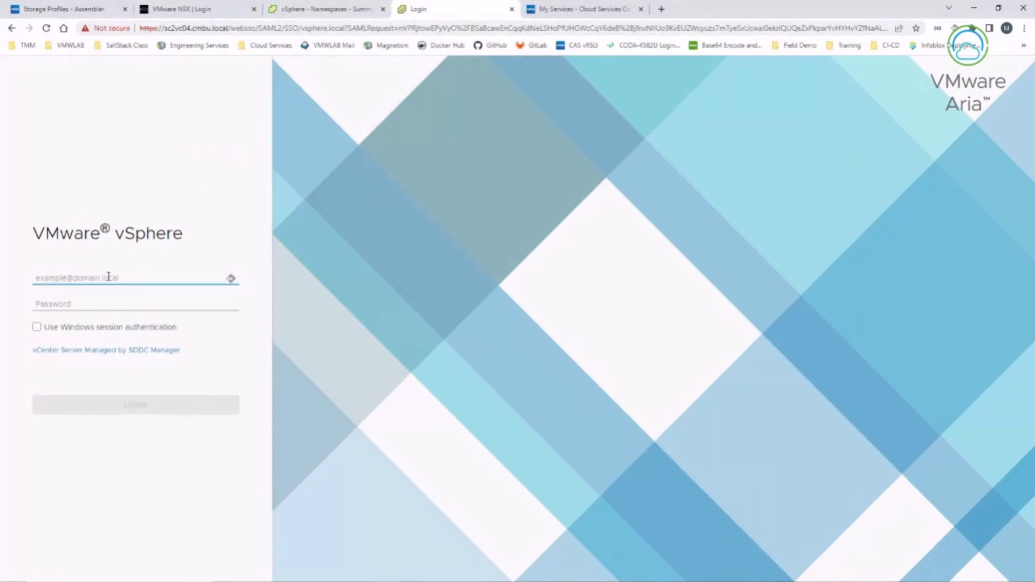
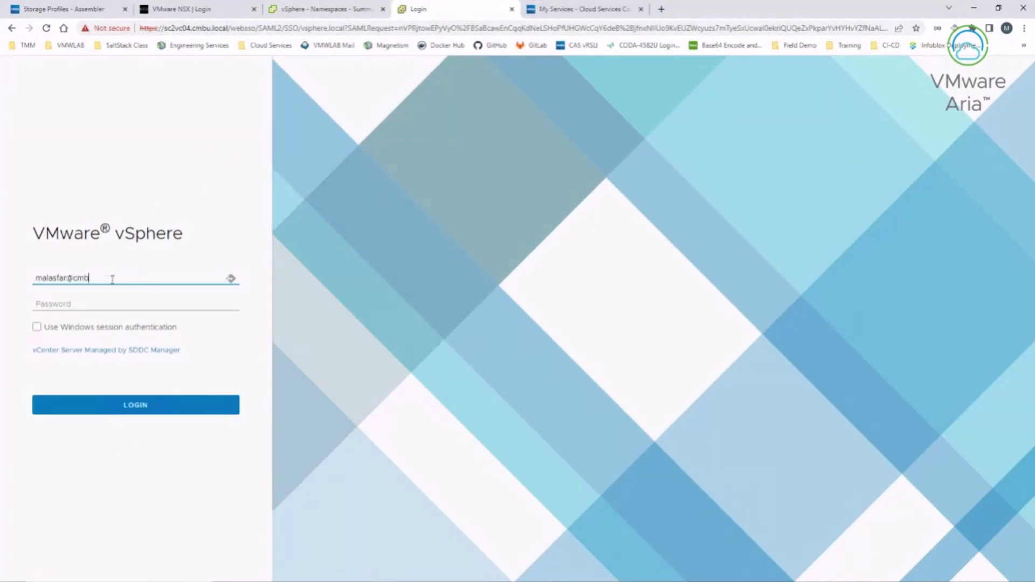
key("Tab")
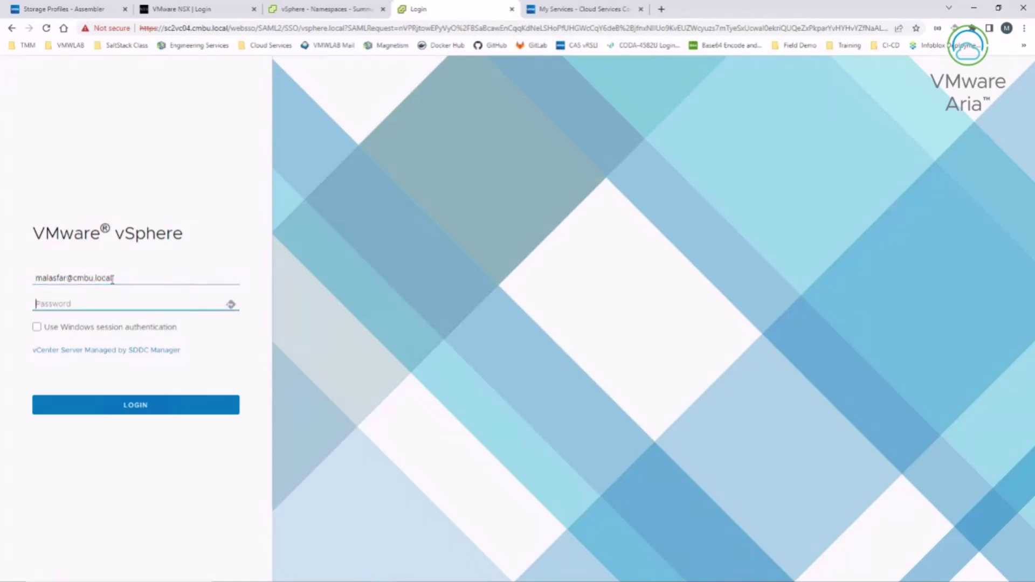
type("•")
key("BackSpace")
type("•••••••••••••")
key("Return")
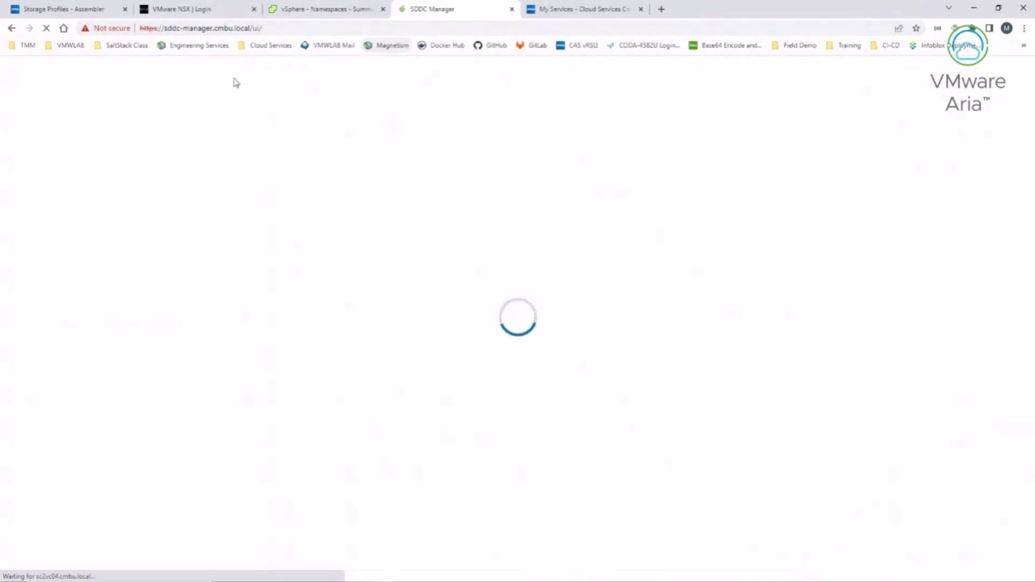
Step: Copy the SDDC Manager host name, list the workload domains, and return to My Services
double_click(203, 29)
left_click(181, 30)
left_click_drag(167, 30, 246, 28)
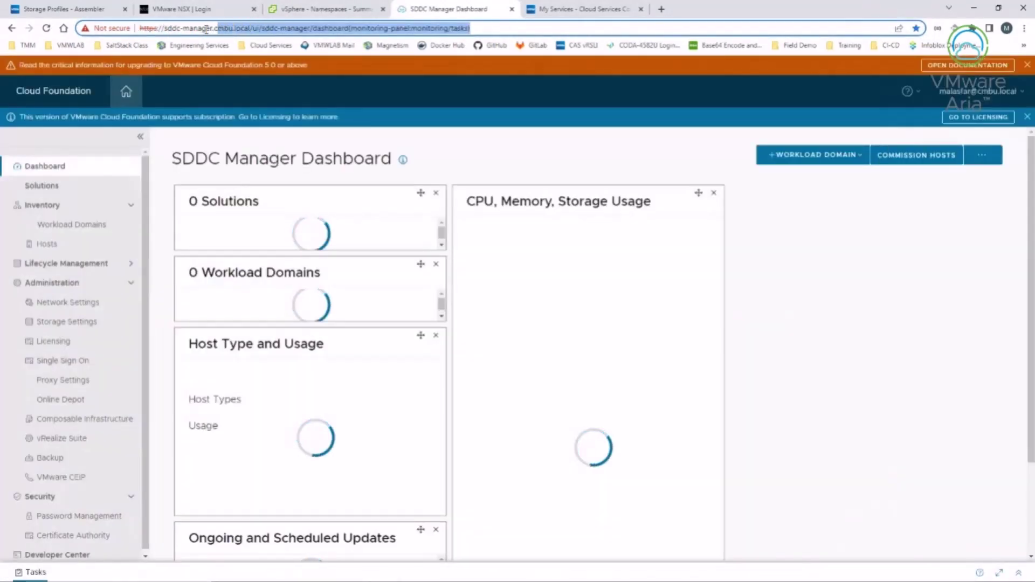
left_click(204, 28)
left_click_drag(164, 28, 247, 28)
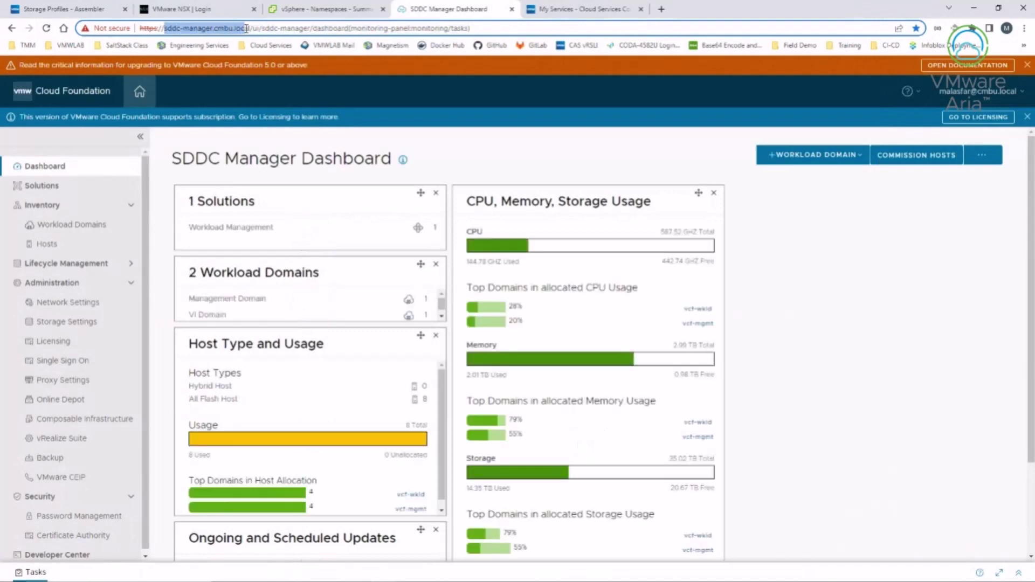
right_click(237, 30)
left_click(250, 88)
left_click(69, 227)
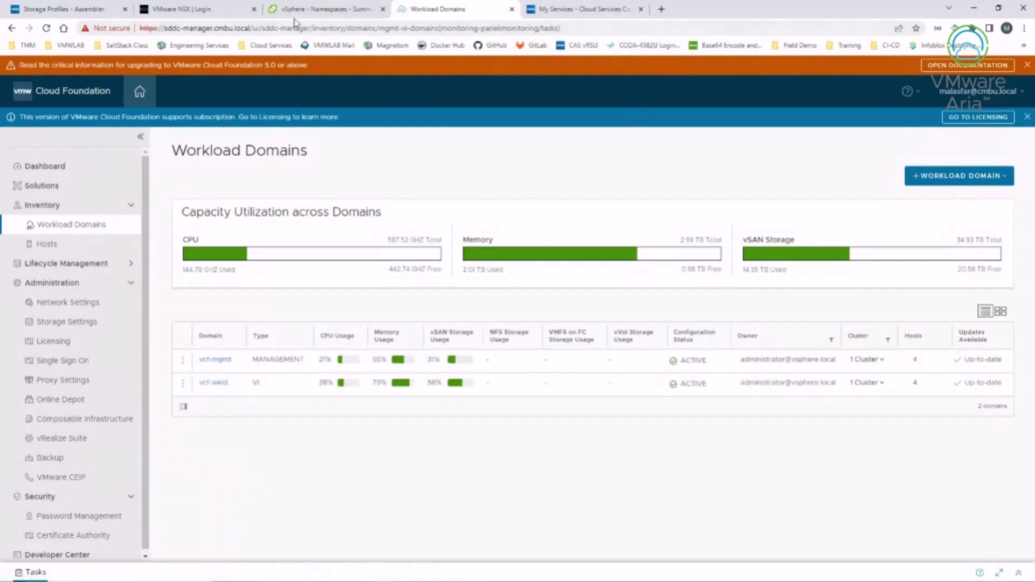
left_click(572, 11)
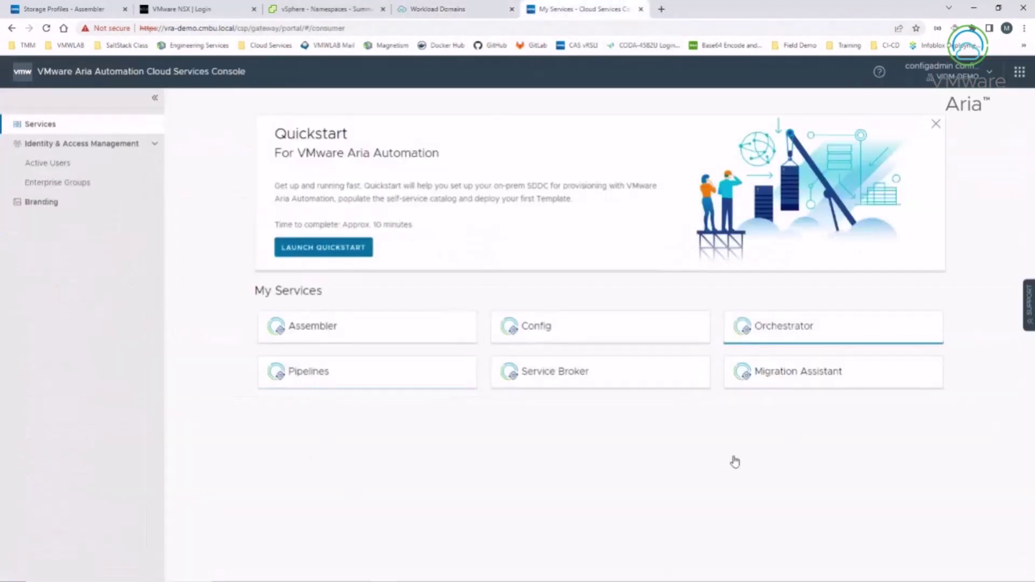
Step: Open Assembler's Infrastructure area to see cloud accounts NSX-T-01 and sc2vc03
left_click(370, 335)
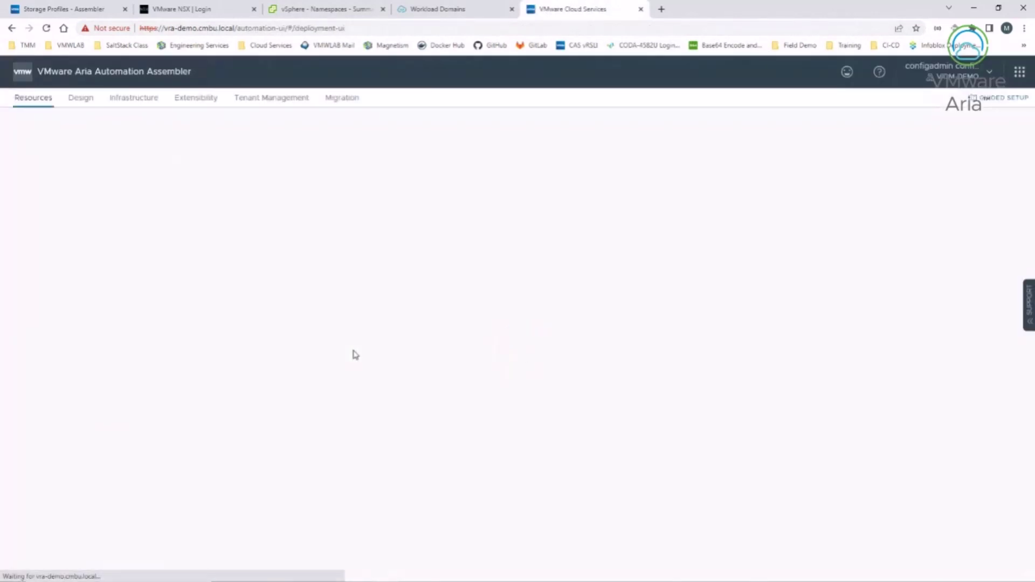
left_click(133, 101)
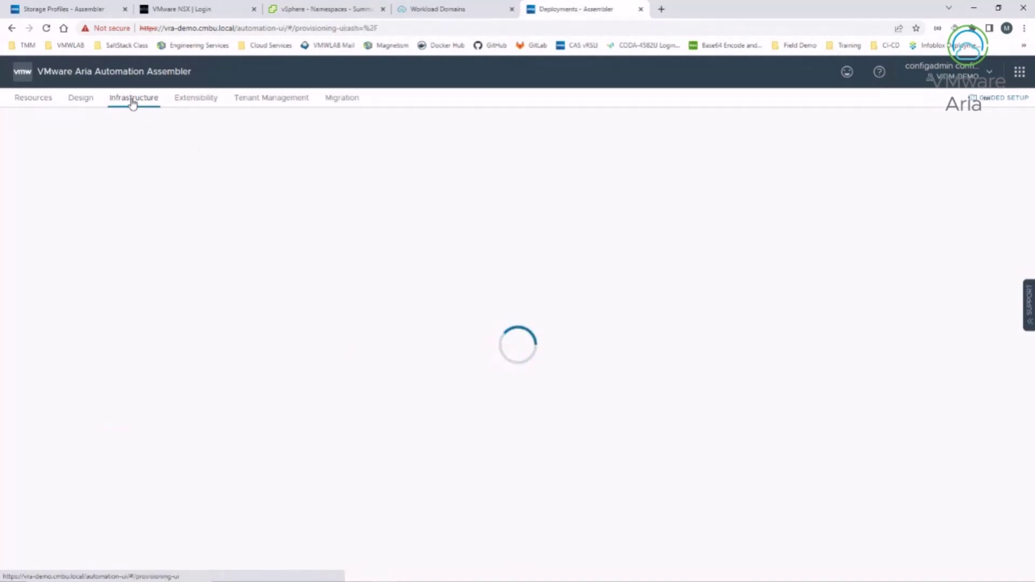
scroll(54, 534, "down", 5)
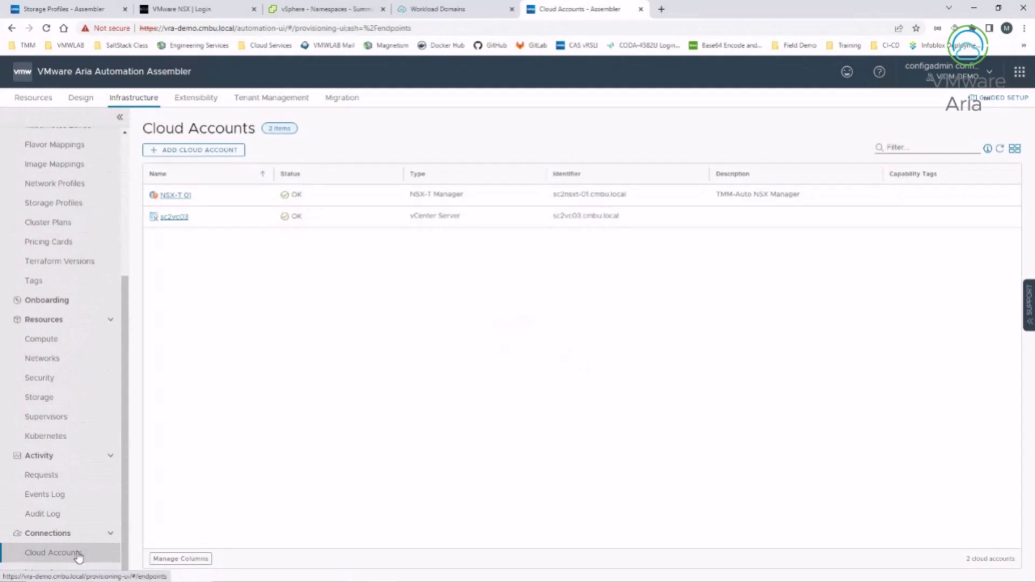
Step: Go to Connections > Integrations and open the Add Integration type chooser
left_click(212, 153)
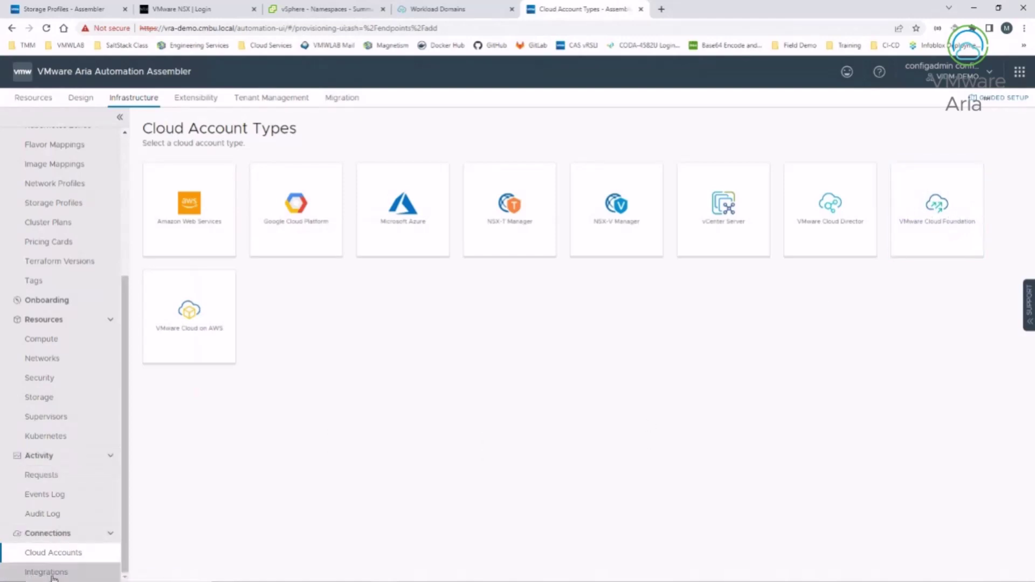
left_click(53, 574)
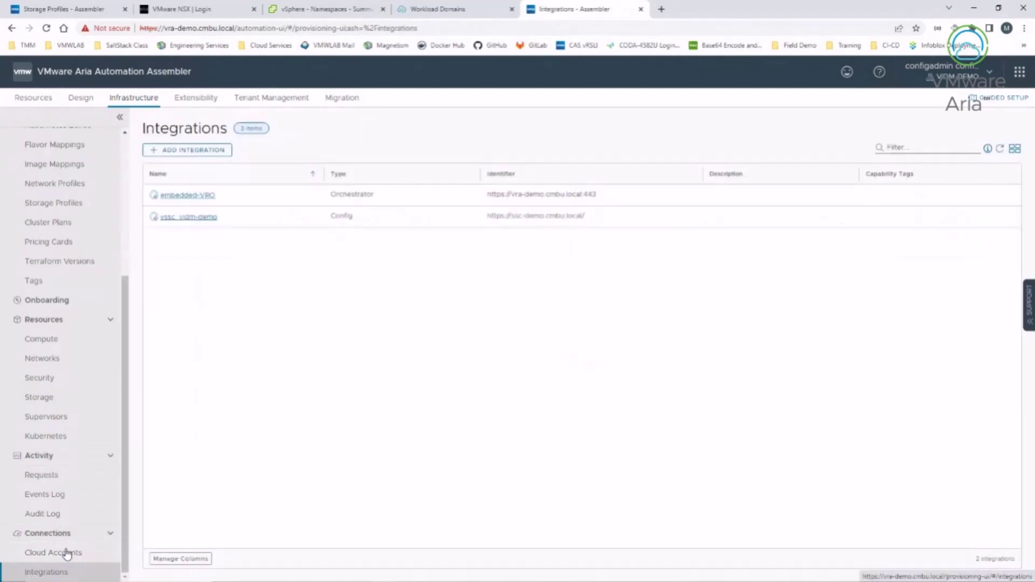
left_click(171, 151)
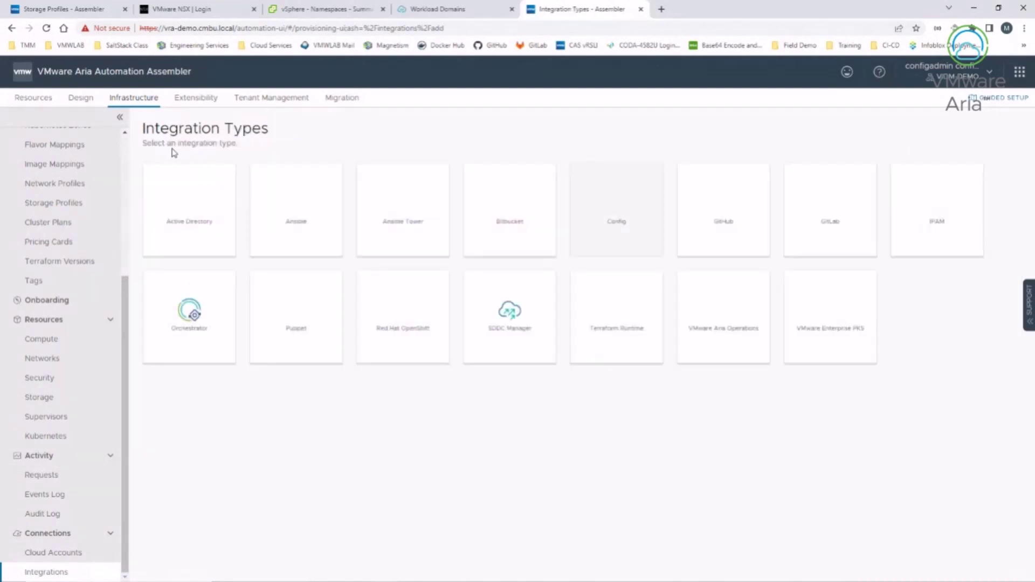
Step: Fill in an SDDC Manager integration named TMM SDDC Manager at sddc-manager.cmbu.local with its credentials
left_click(509, 312)
left_click(307, 204)
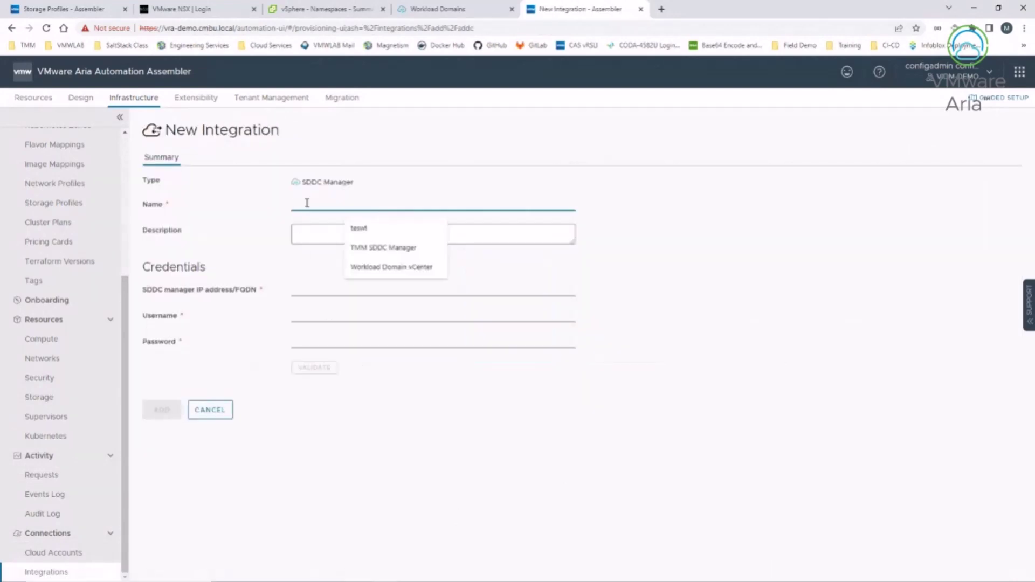
left_click(378, 248)
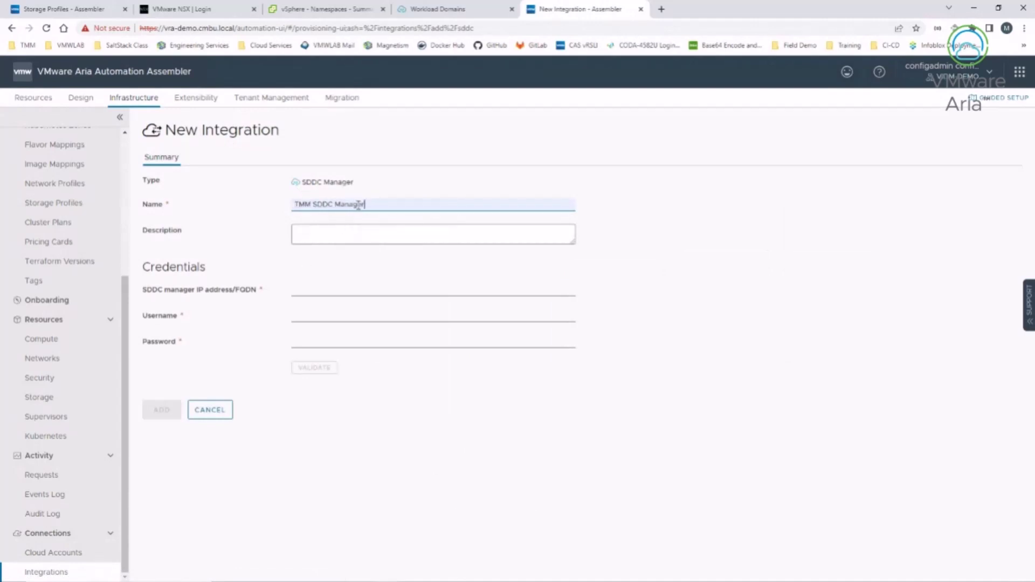
left_click(331, 289)
right_click(330, 289)
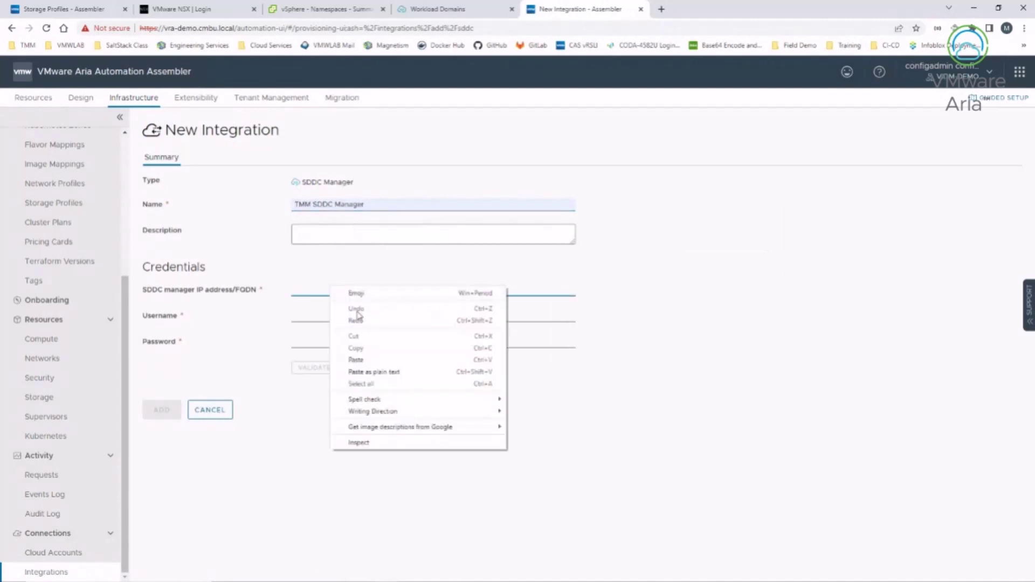
left_click(296, 287)
left_click(358, 310)
left_click(306, 314)
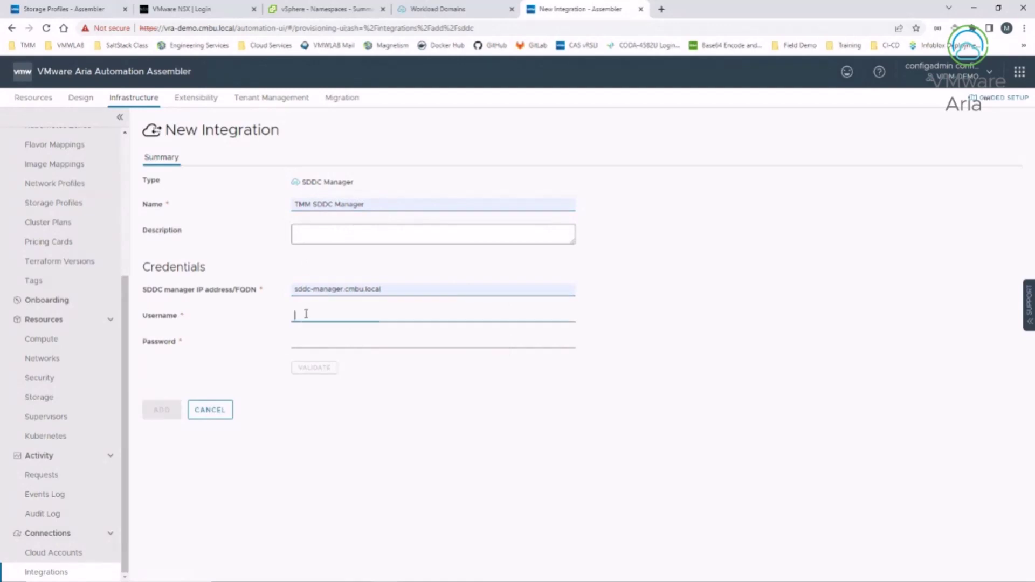
left_click(372, 377)
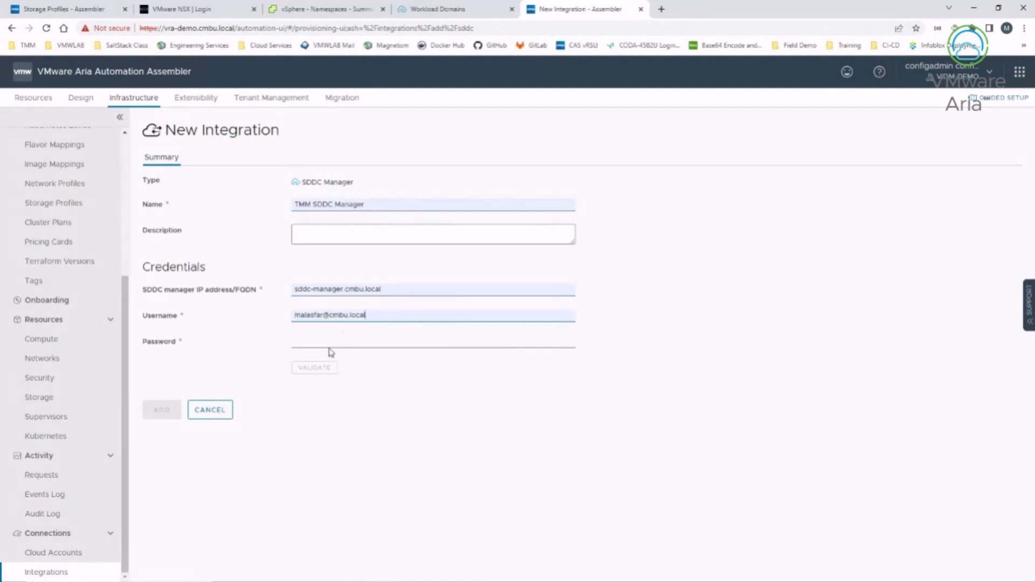
left_click(329, 346)
type("•")
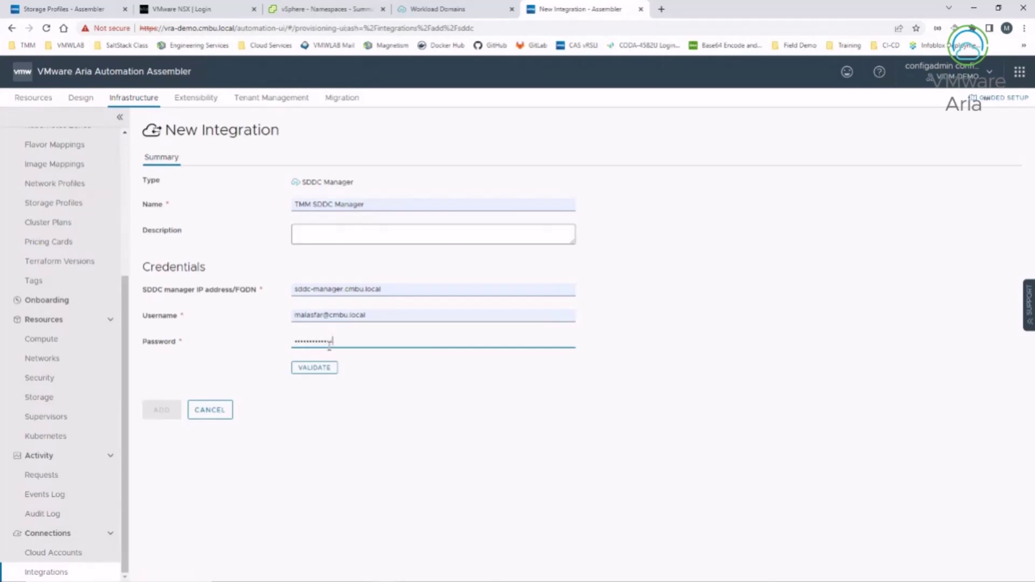
Step: Validate the credentials, accept the untrusted certificate, and add the integration
left_click(322, 365)
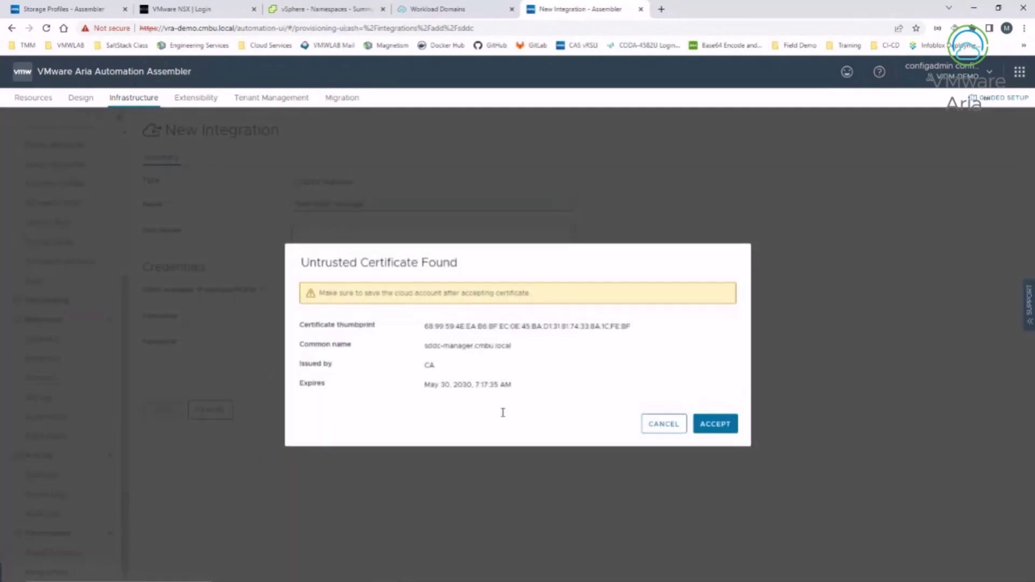
left_click(728, 424)
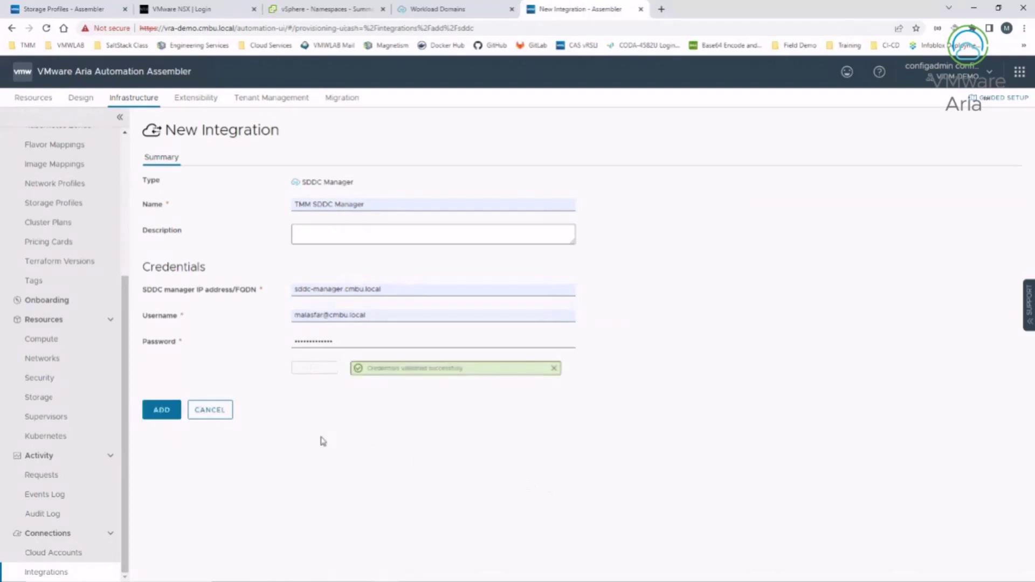
left_click(161, 410)
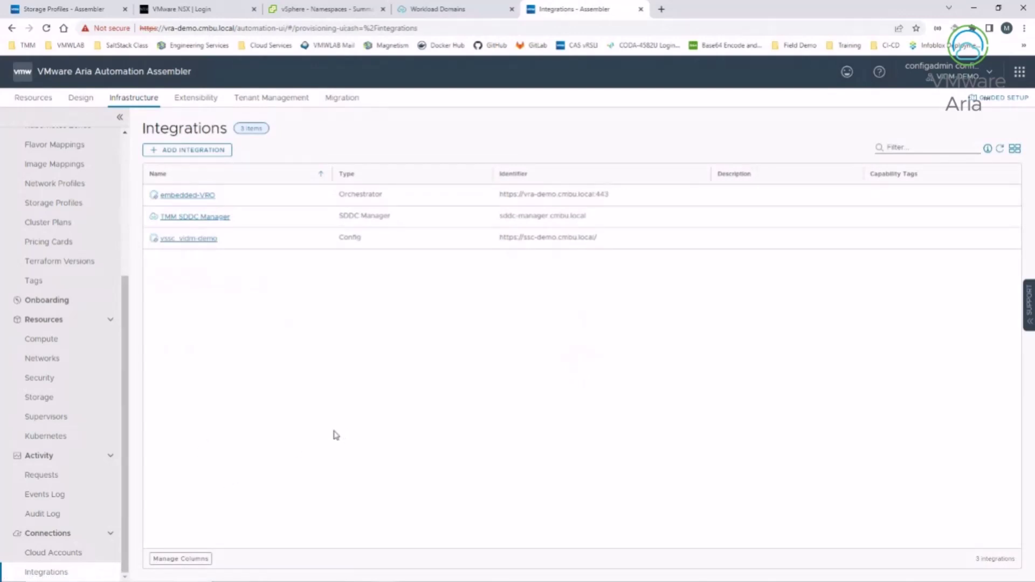
Step: Start adding a new cloud account of type VMware Cloud Foundation
left_click(42, 555)
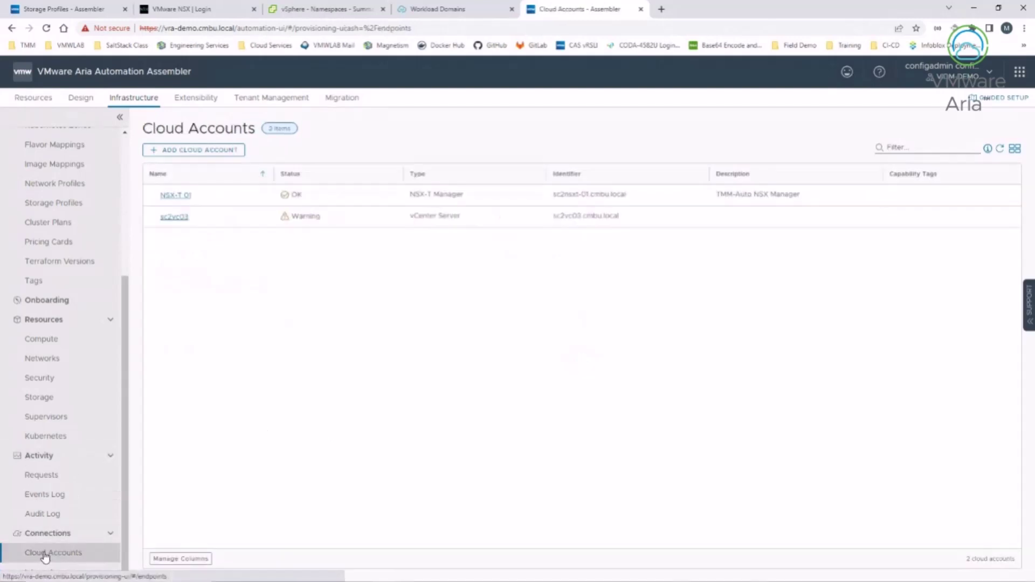
left_click(186, 150)
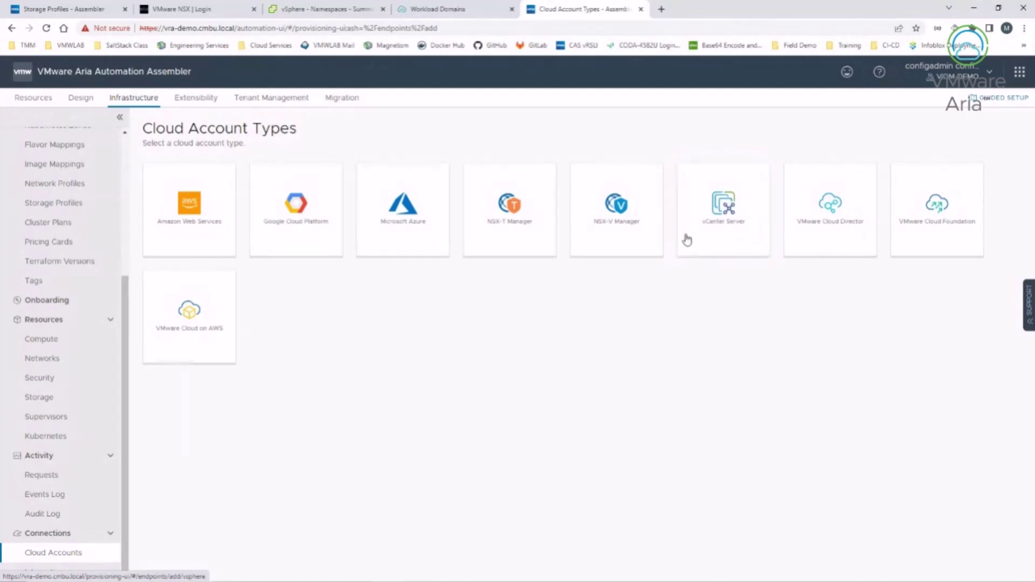
left_click(934, 240)
Step: Name the account VCF Cloud Account and set its SDDC Manager to TMM SDDC Manager
left_click(300, 183)
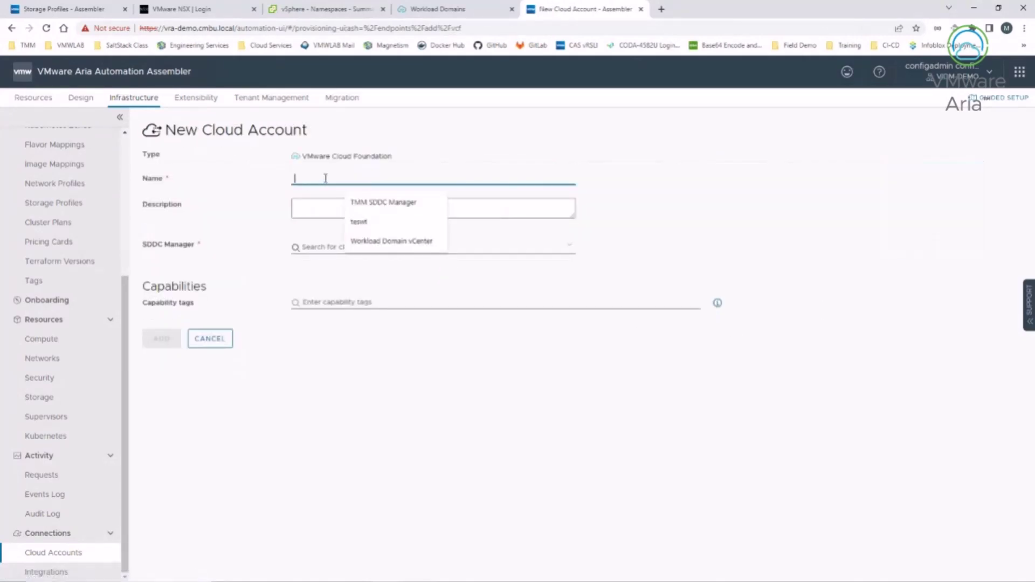
left_click(354, 203)
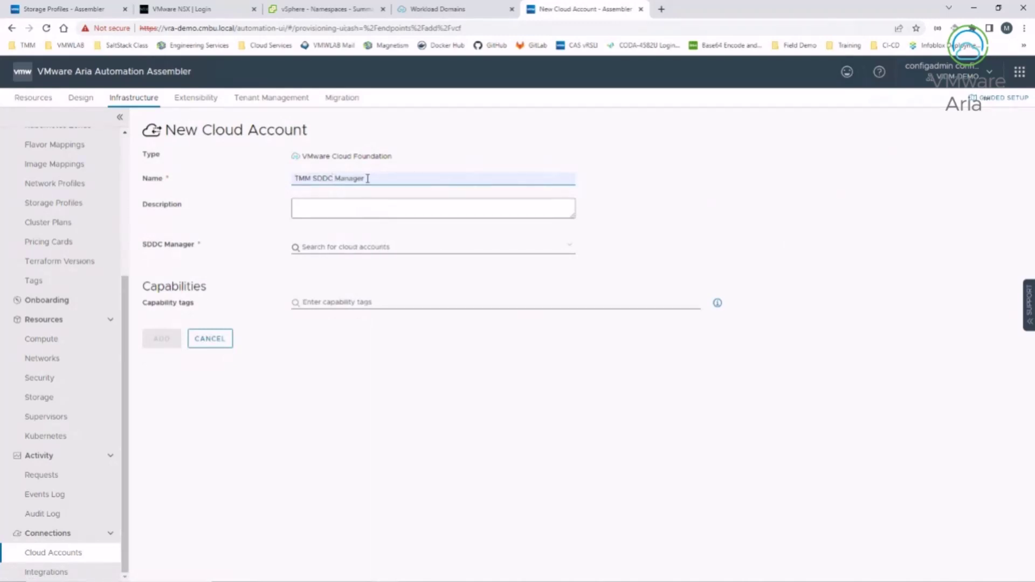
left_click_drag(373, 178, 247, 177)
type("VCF Cloud Account")
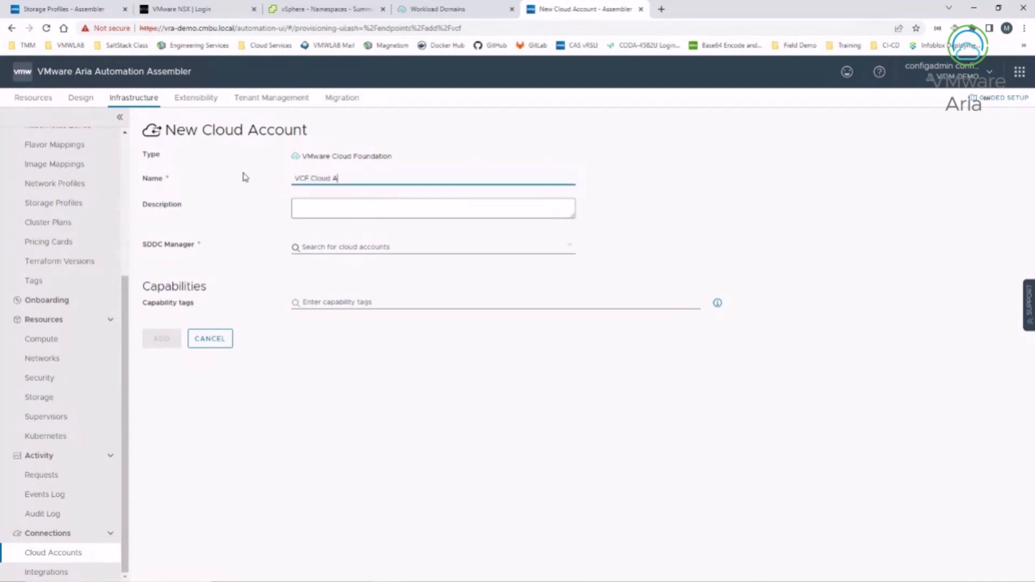
left_click(402, 247)
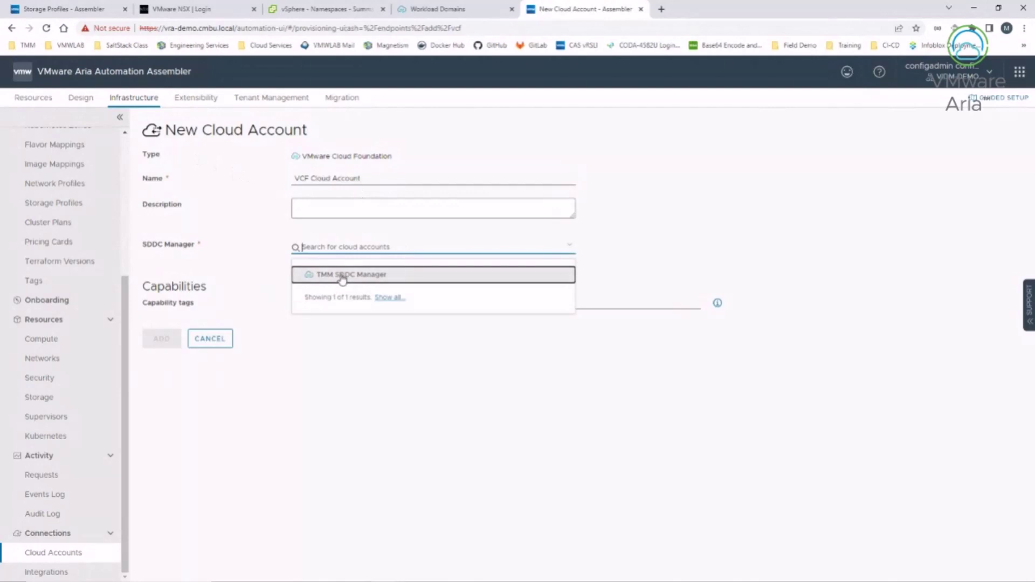
left_click(343, 278)
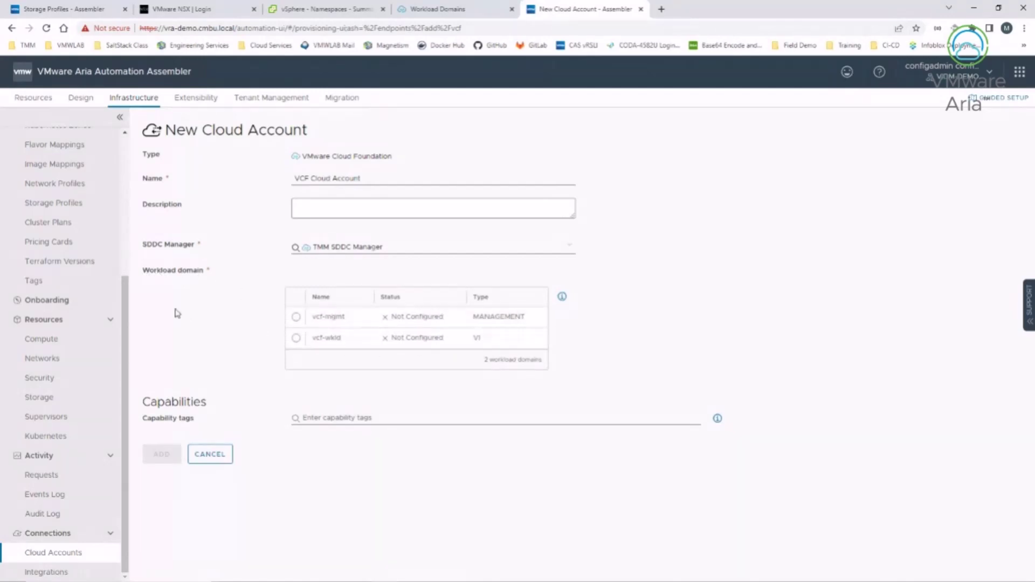
Step: Select the vcf-wkld workload domain and review the automatic configuration explanation
left_click(296, 339)
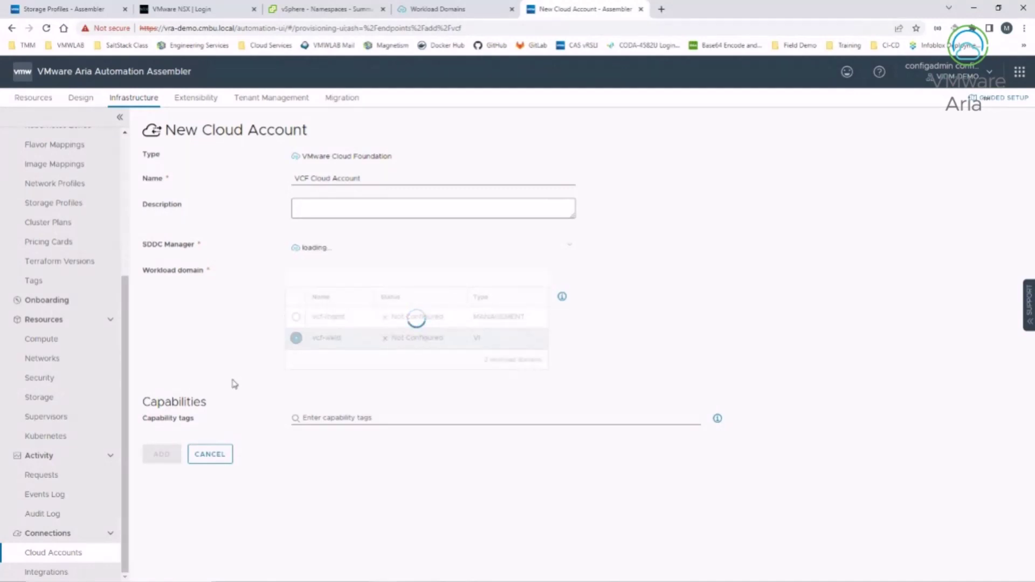
scroll(234, 384, "down", 2)
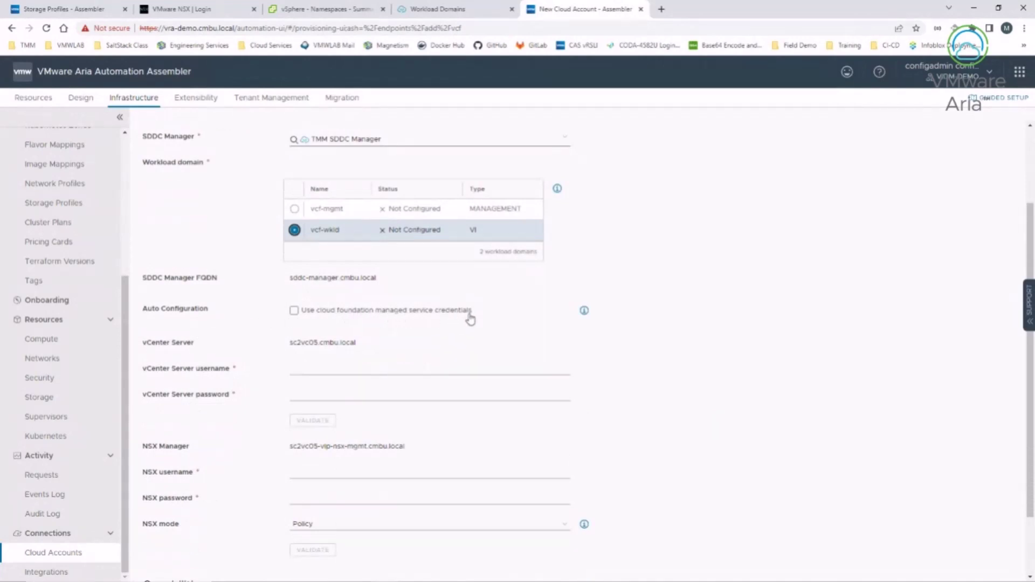
left_click(584, 310)
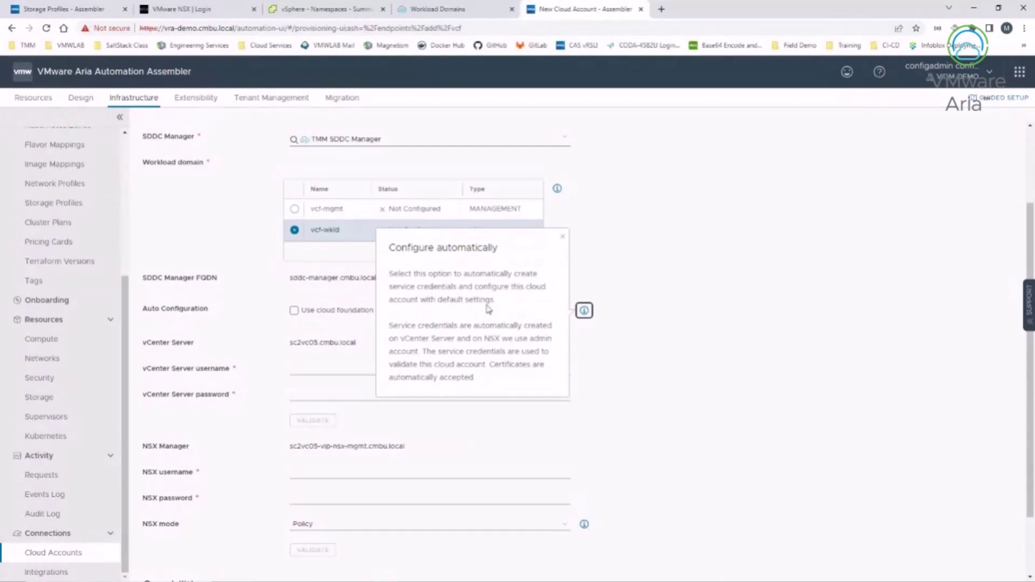
left_click(670, 408)
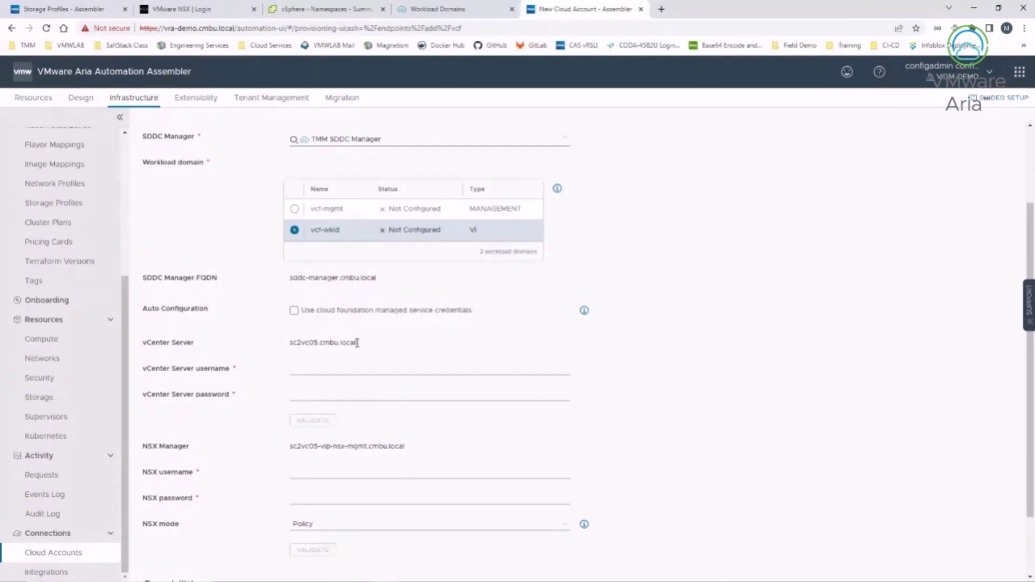
Step: Enter the vCenter Server username and password for sc2vc05.cmbu.local and validate them
left_click_drag(364, 343, 291, 343)
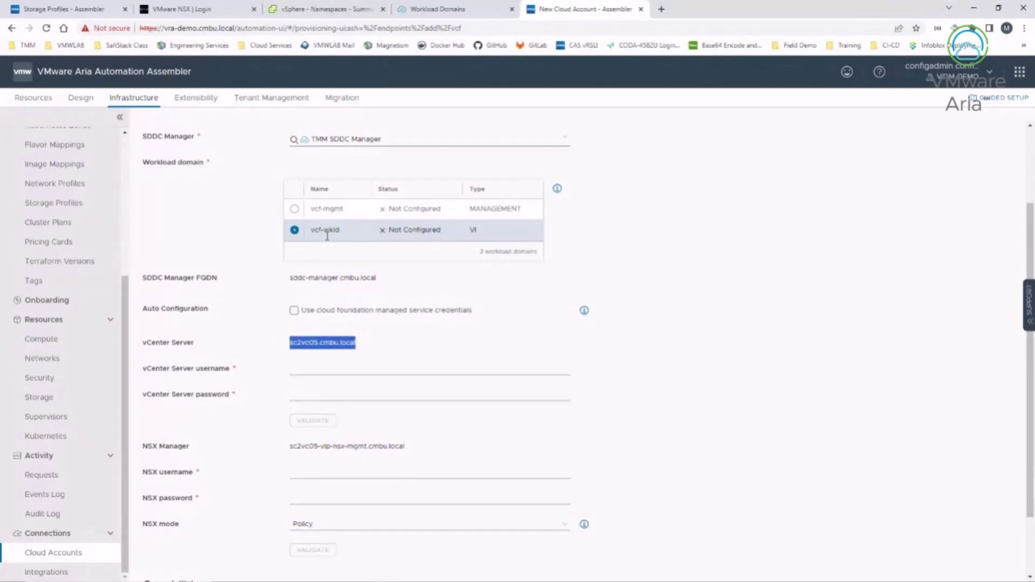
left_click(301, 368)
left_click(367, 410)
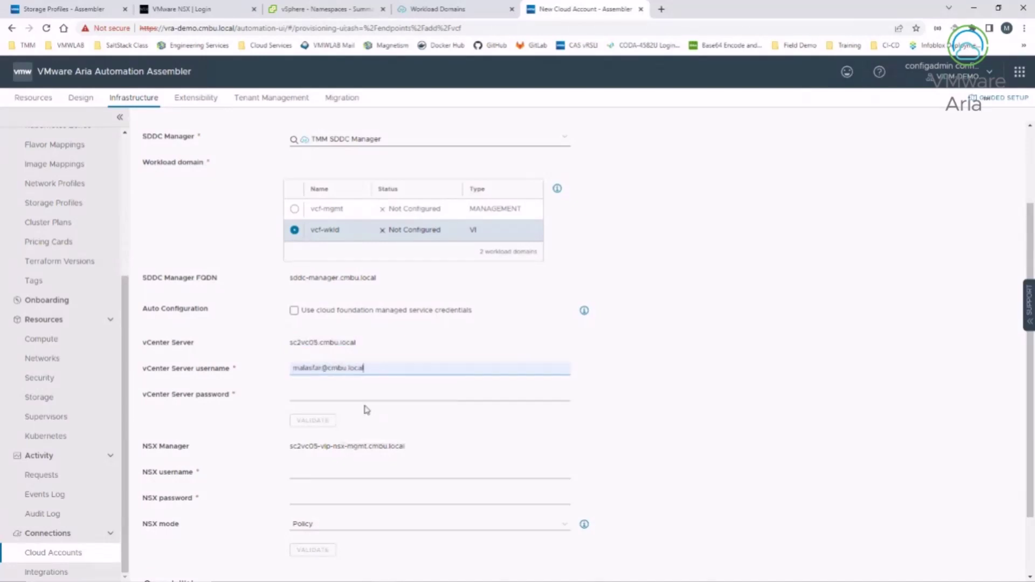
left_click(330, 393)
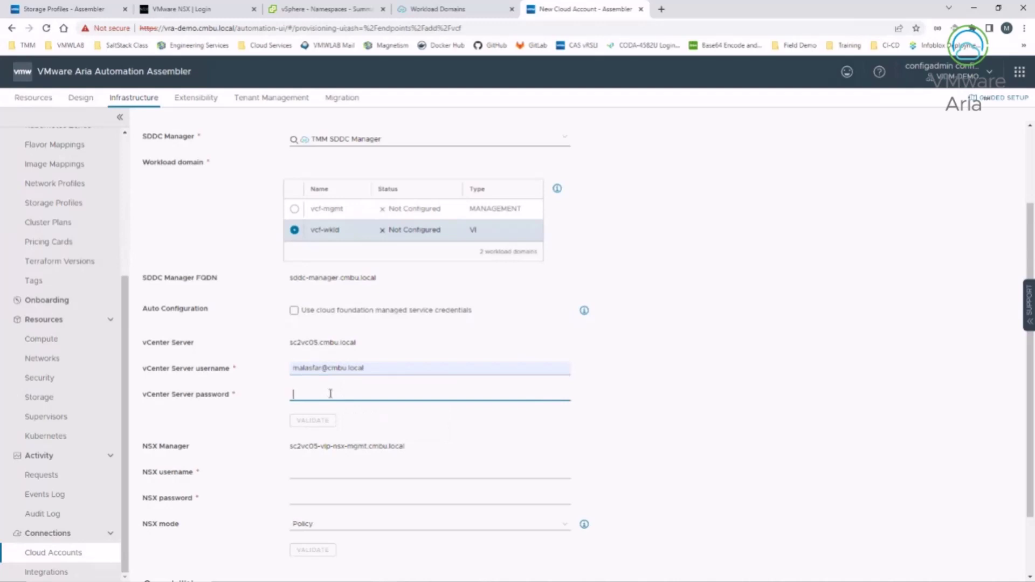
type("•")
left_click(305, 420)
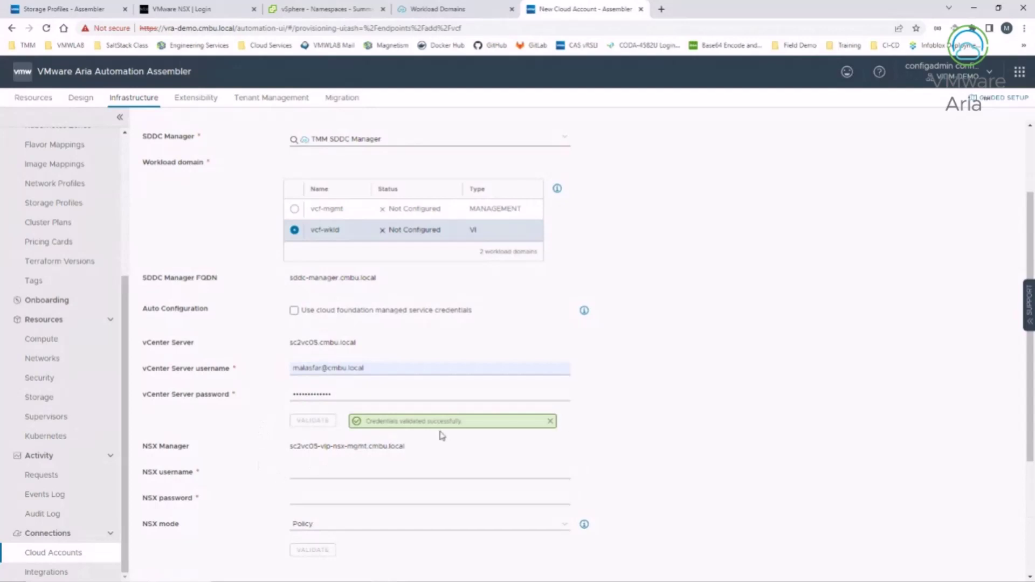
left_click(332, 474)
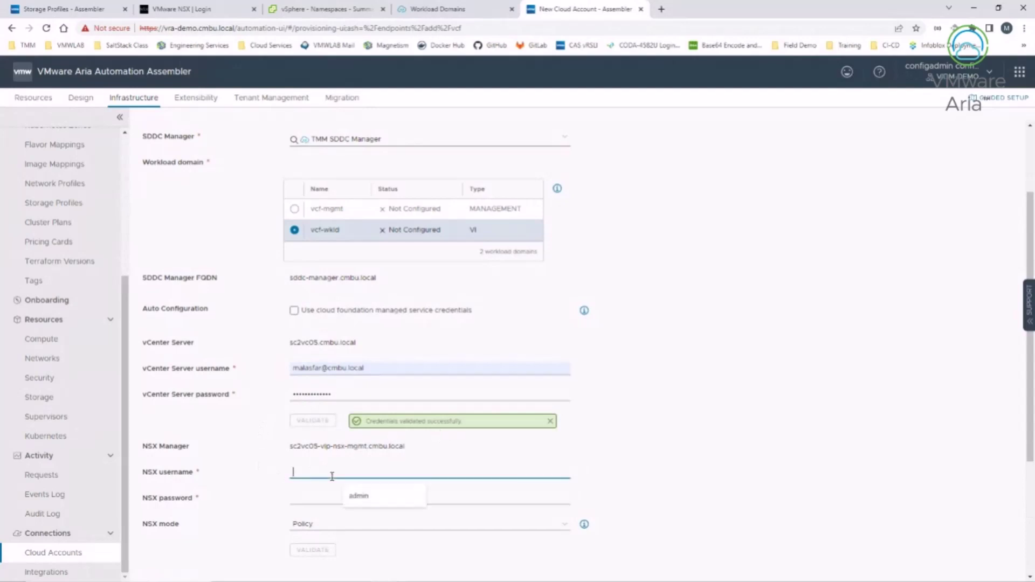
Step: Validate the NSX credentials with username admin and accept the NSX Manager certificate
left_click(359, 495)
left_click(316, 500)
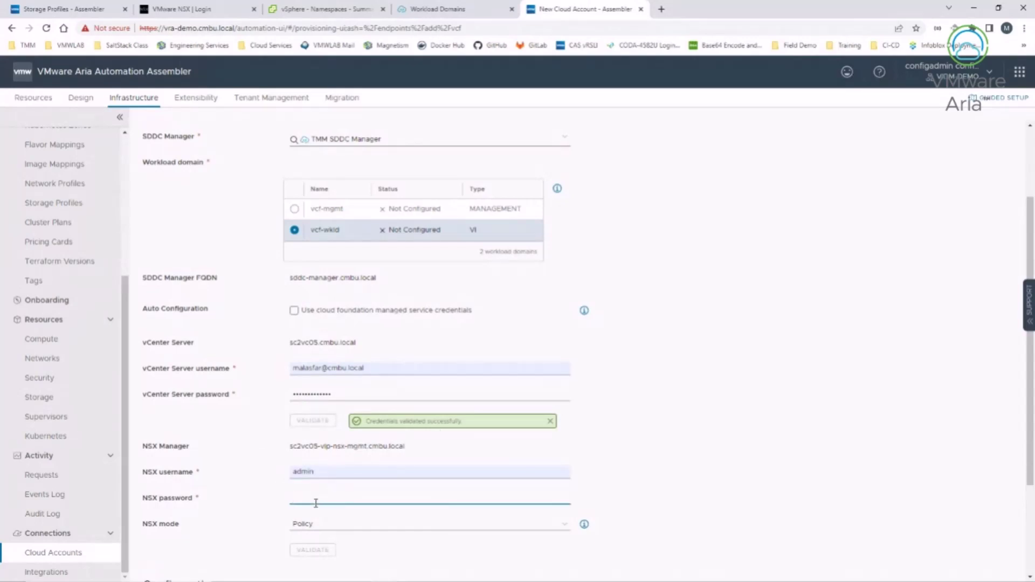
type("V")
scroll(253, 523, "down", 1)
left_click(313, 496)
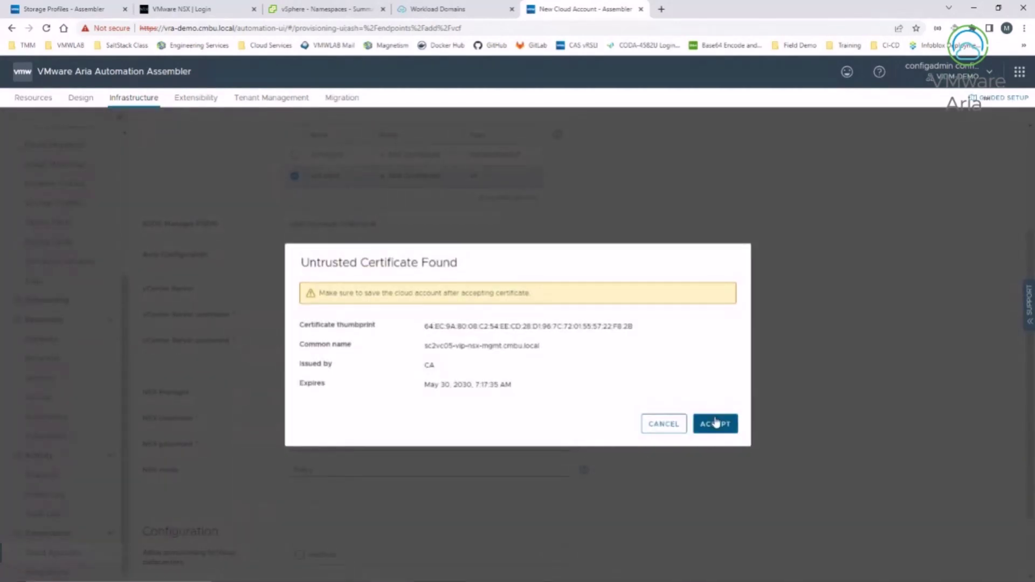
left_click(717, 423)
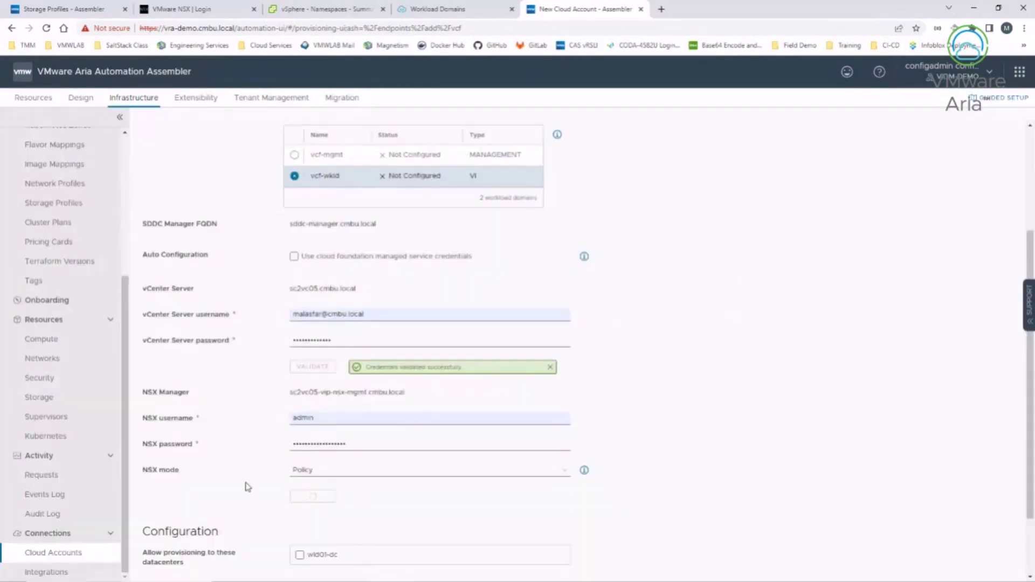
Step: Keep NSX mode Policy, allow provisioning to wld01-dc, and add the VCF Cloud Account
left_click(563, 476)
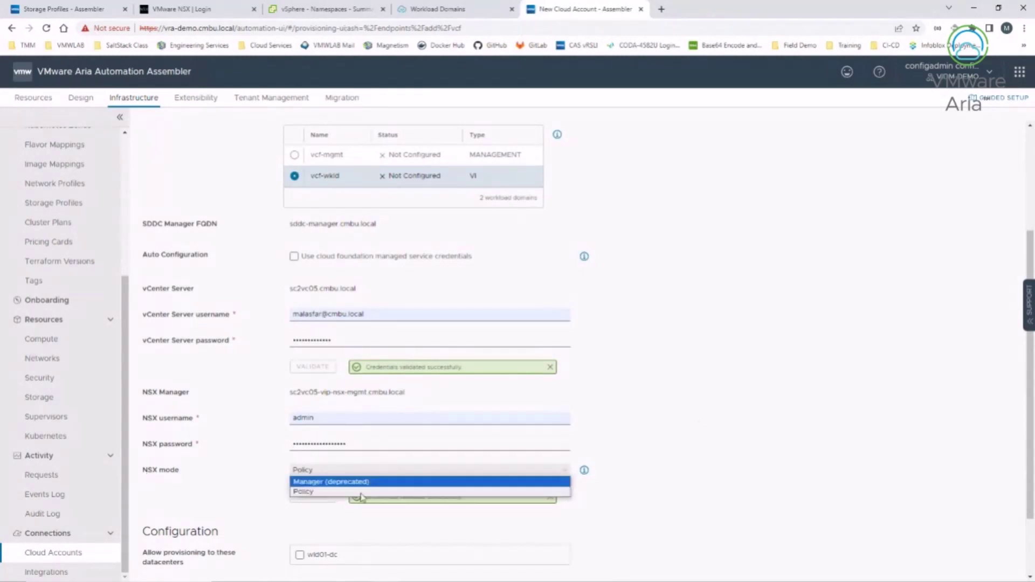
left_click(259, 491)
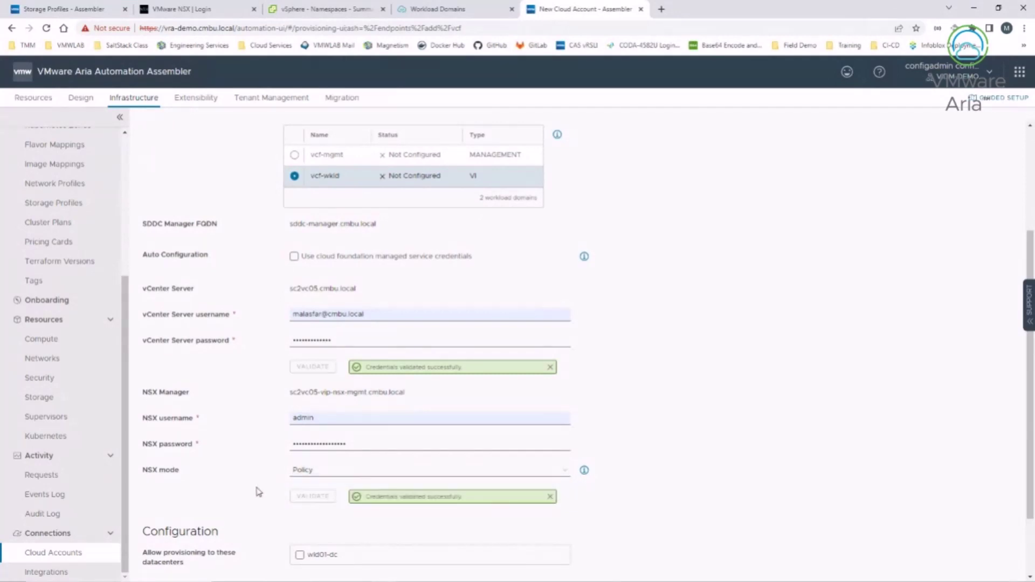
scroll(257, 493, "down", 3)
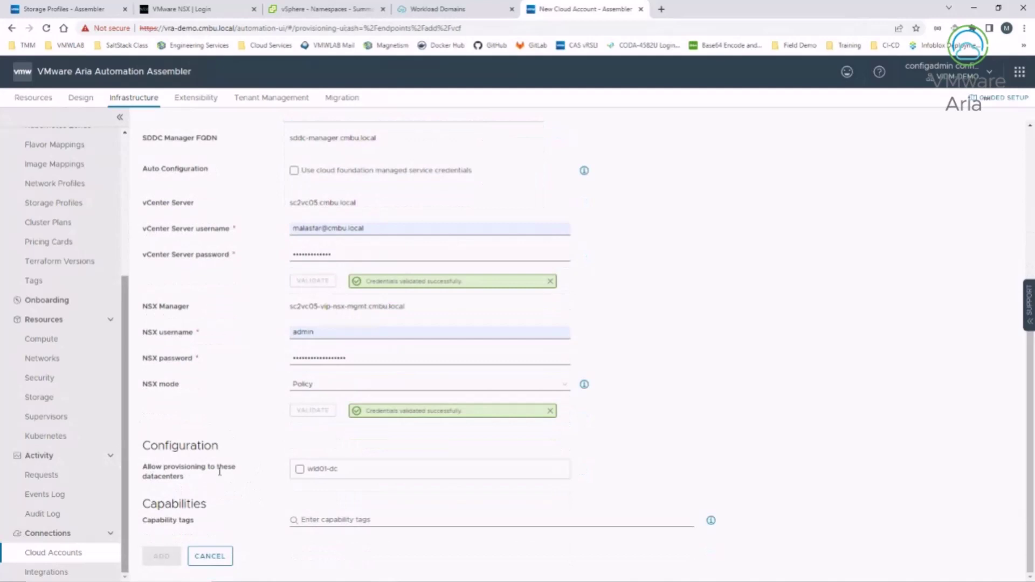
left_click(300, 469)
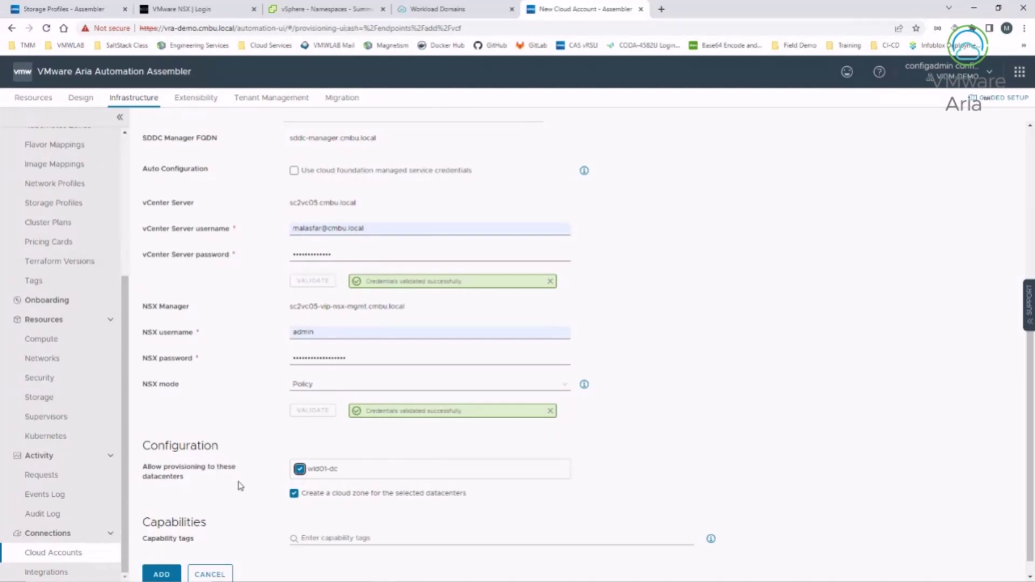
left_click(156, 574)
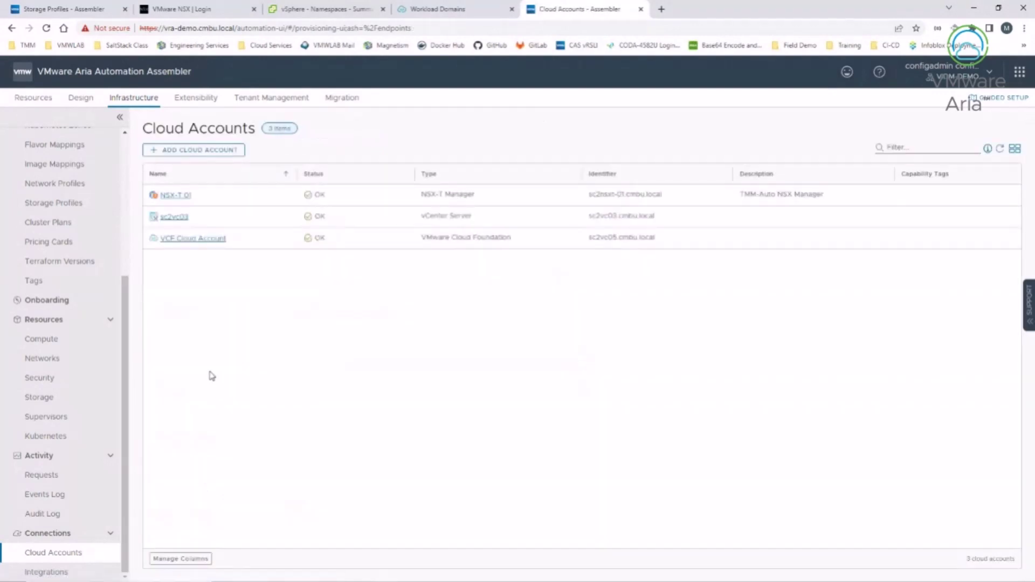
Step: Open the VCF Cloud Account's details page and launch Setup Cloud from it
left_click(179, 241)
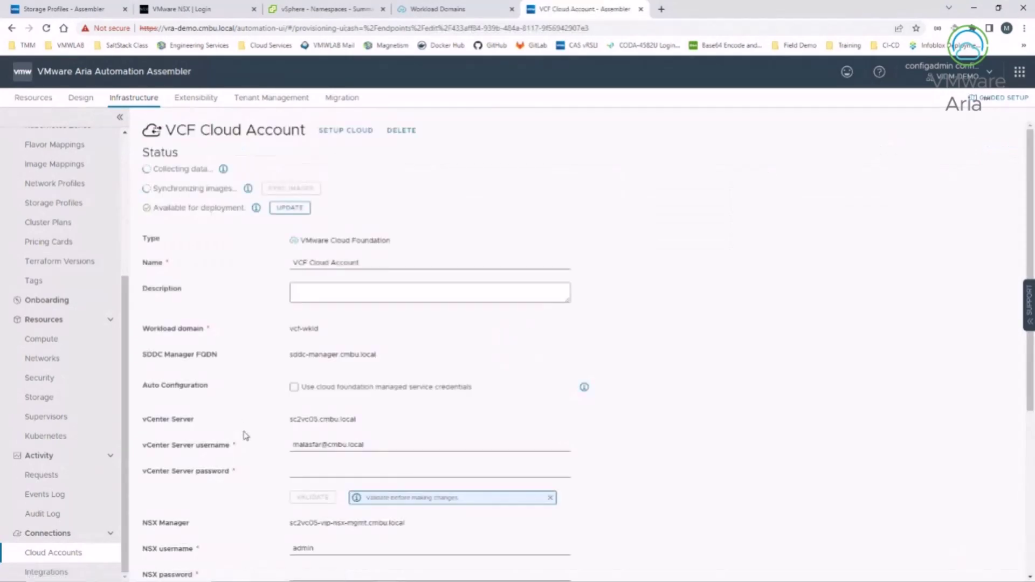
scroll(223, 474, "down", 3)
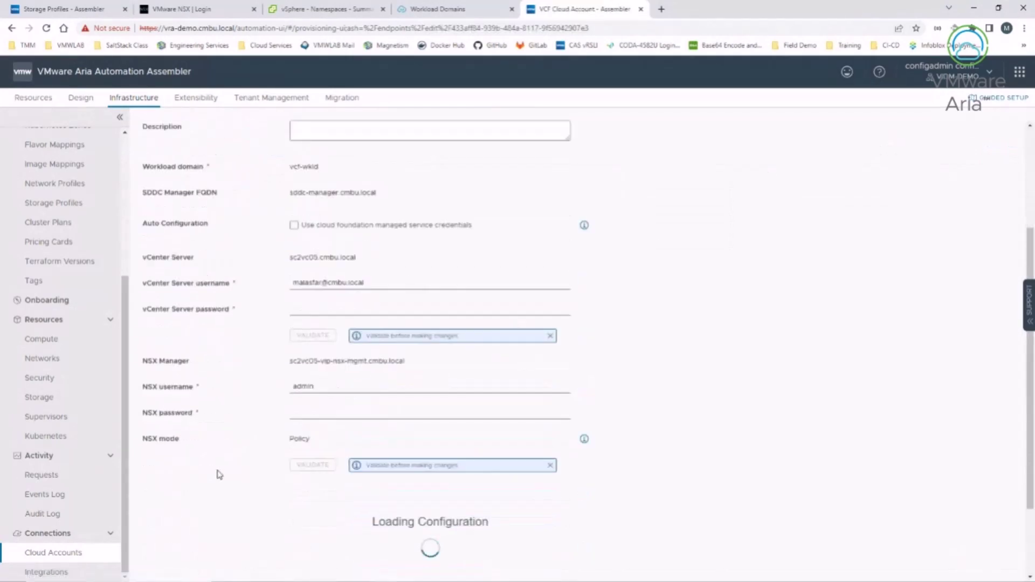
scroll(219, 408, "down", 1)
scroll(220, 409, "up", 4)
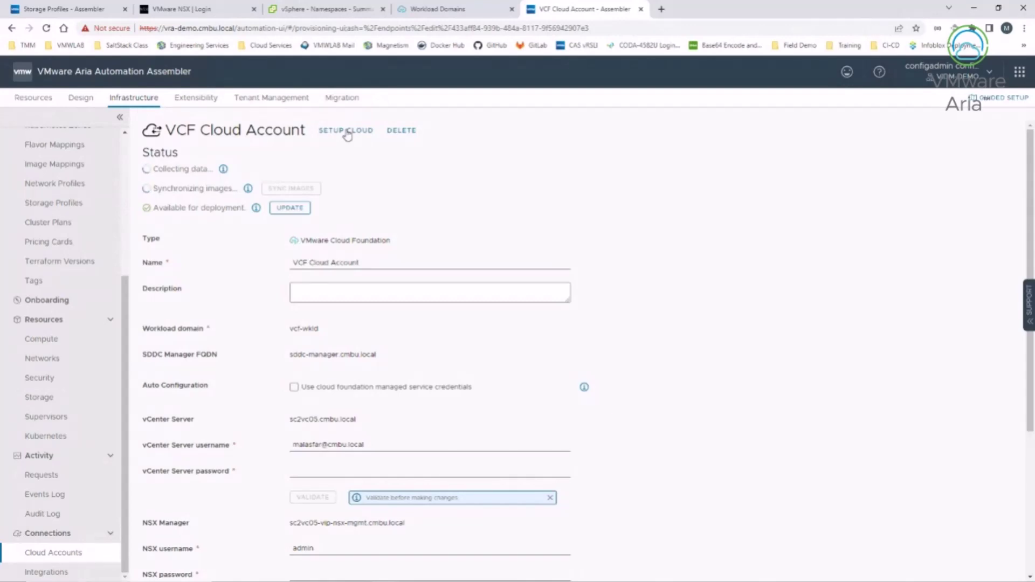
left_click(348, 133)
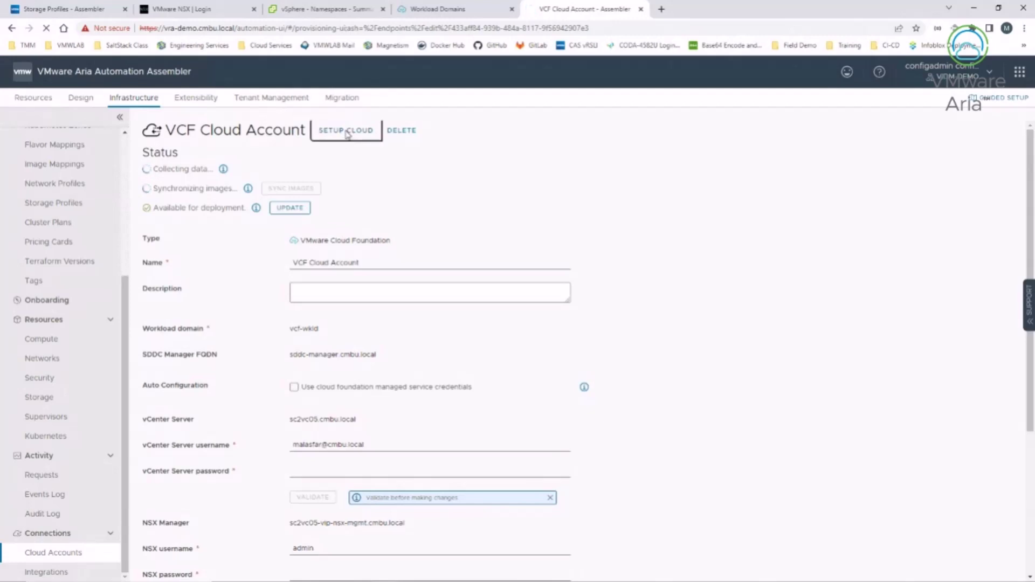
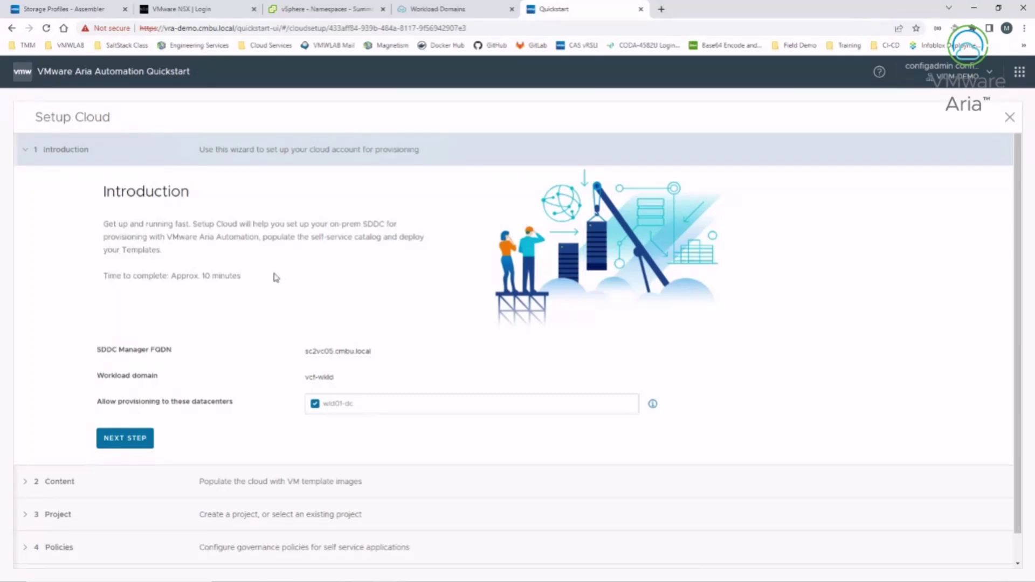
Step: Enable VM templates, select Moad-Ubuntu-18-template as content, and continue to the Project step
scroll(203, 290, "down", 1)
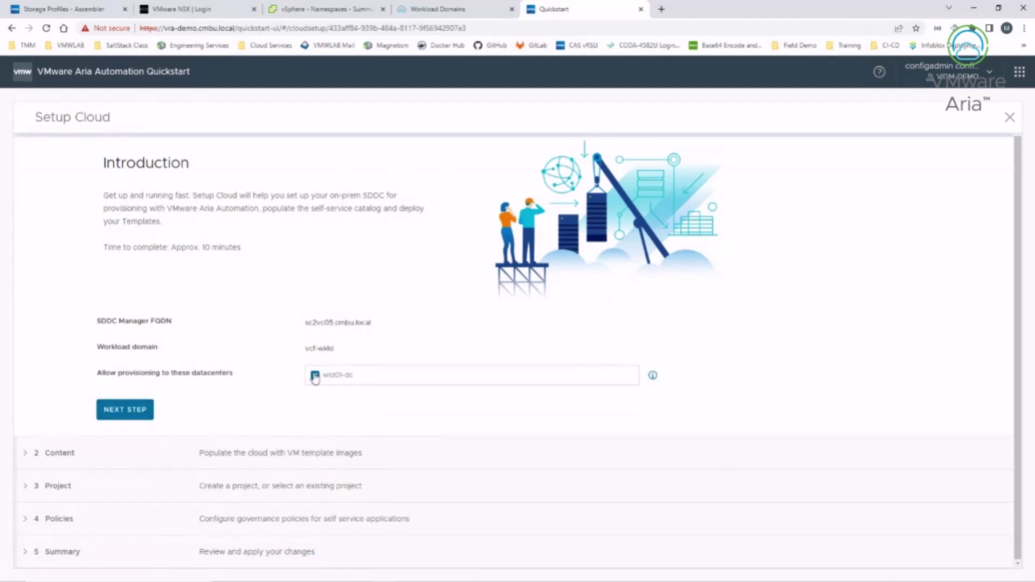
left_click(135, 411)
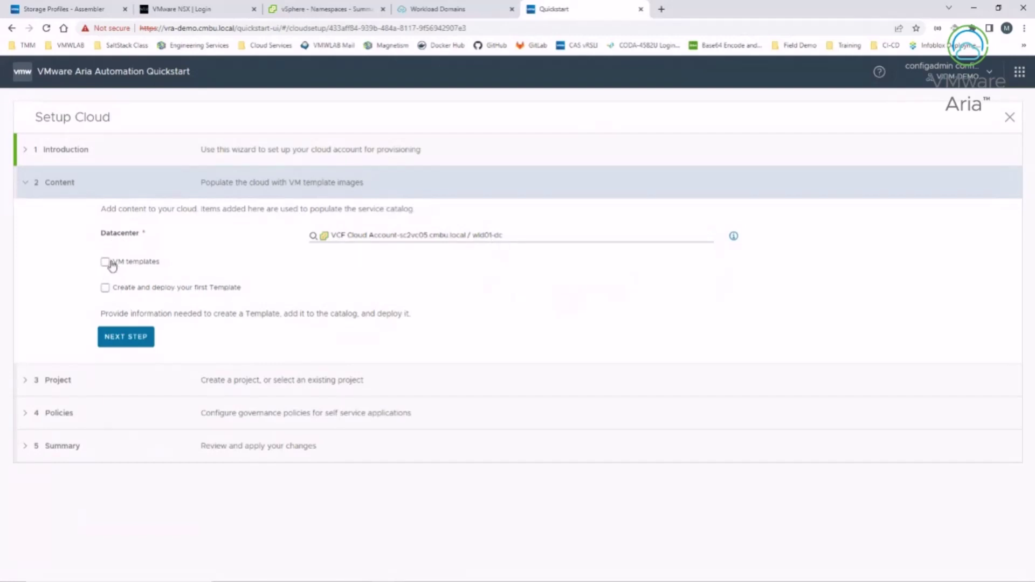
left_click(105, 262)
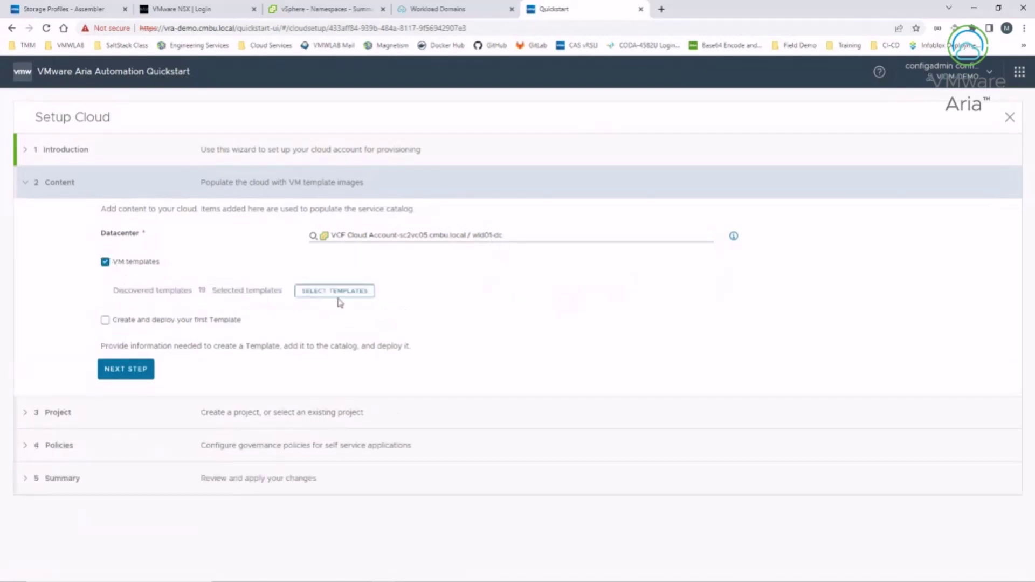
left_click(338, 293)
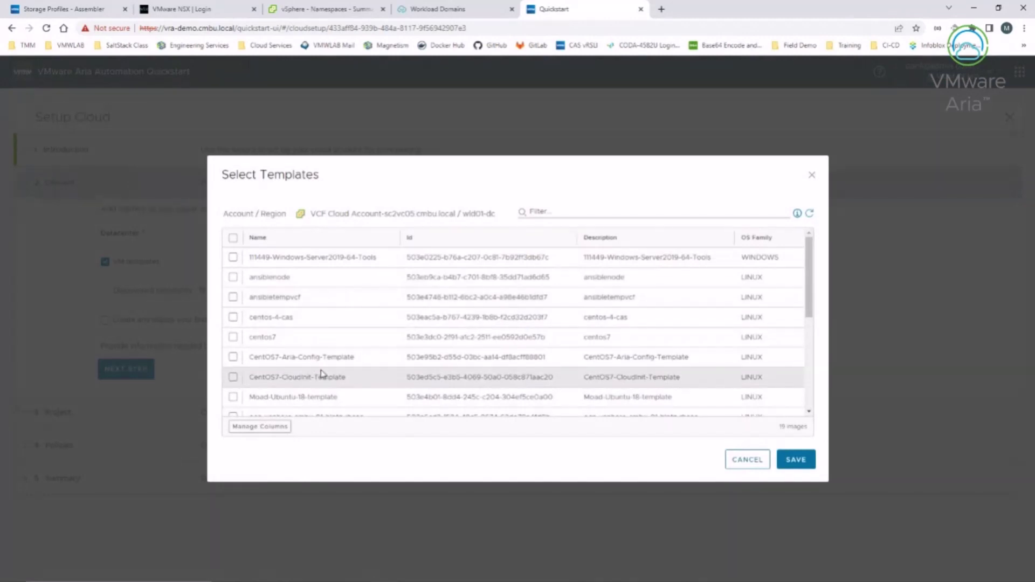
scroll(323, 374, "down", 1)
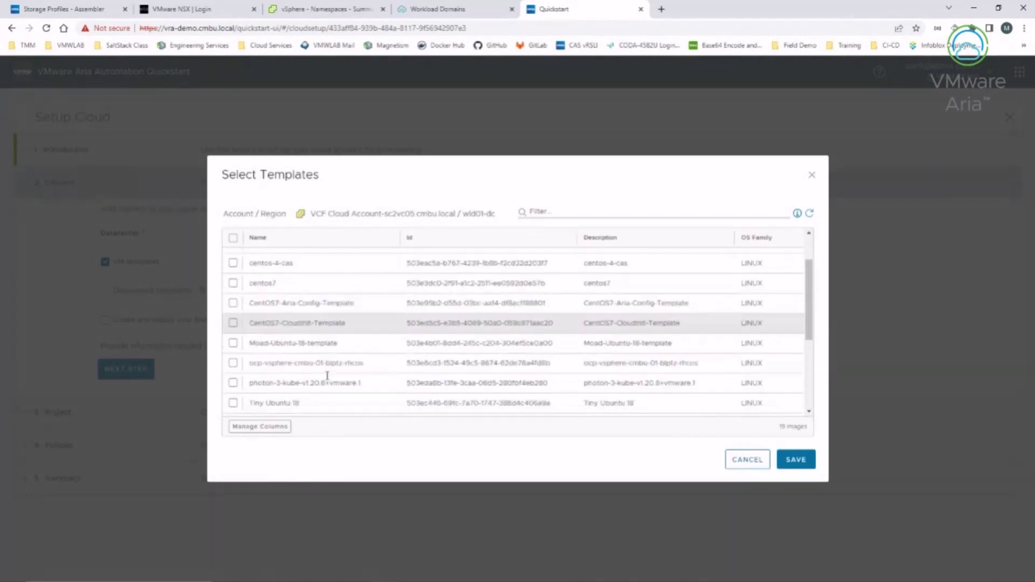
left_click(232, 342)
left_click(808, 468)
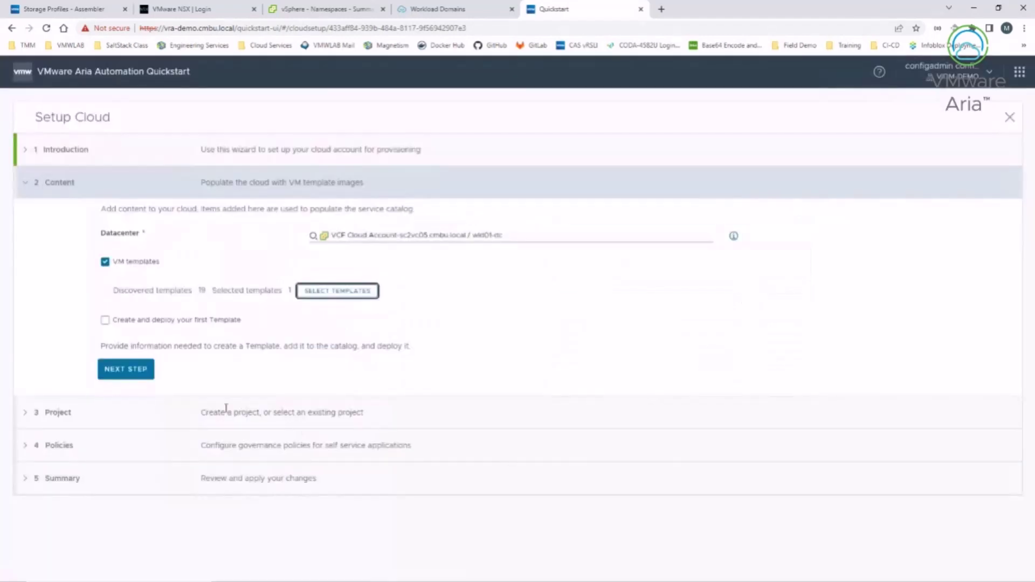
left_click(128, 375)
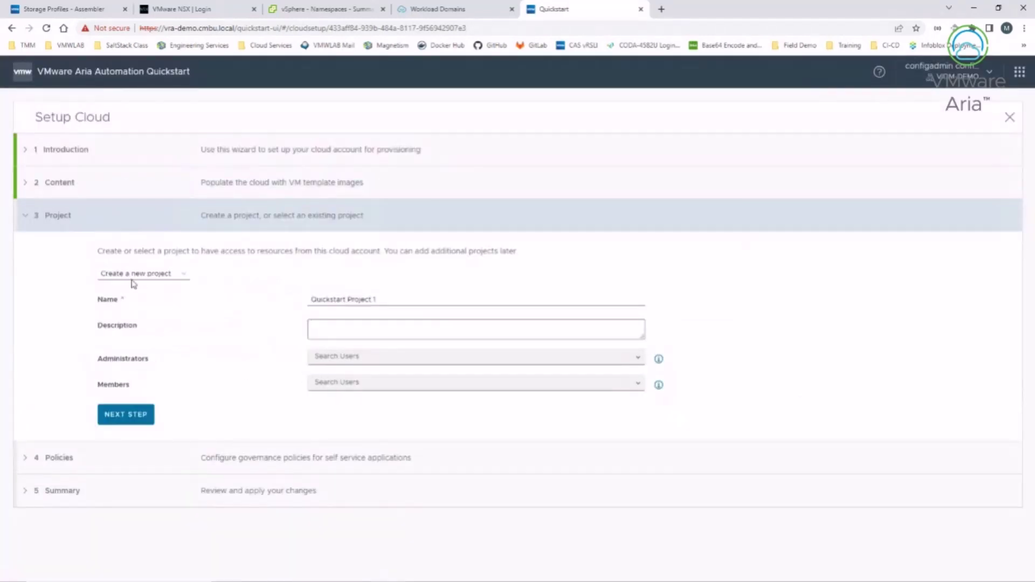
Step: Create a new project named Aria with configadmin as administrator, then continue to Policies
left_click(154, 273)
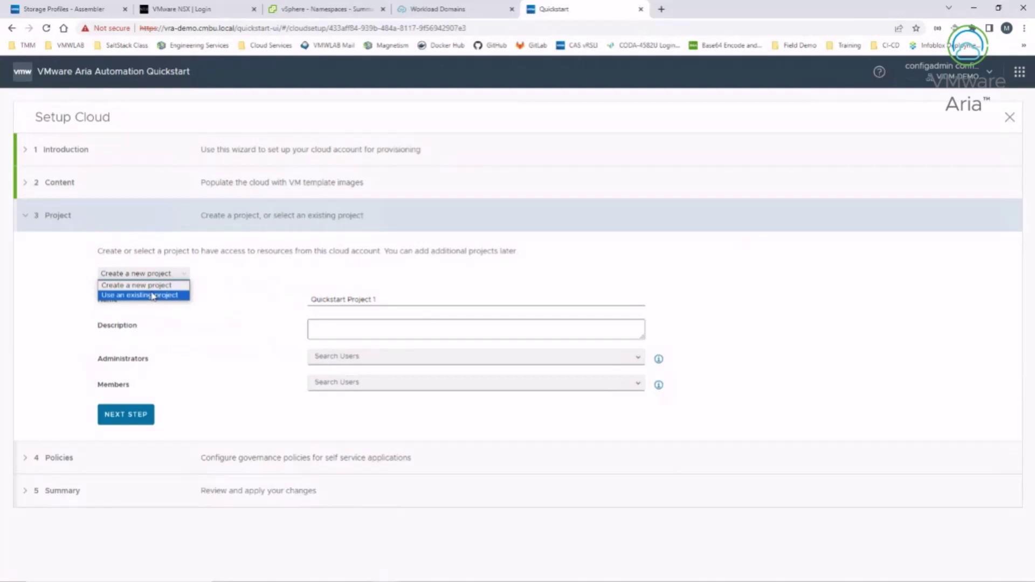
left_click(423, 299)
left_click_drag(425, 298, 262, 296)
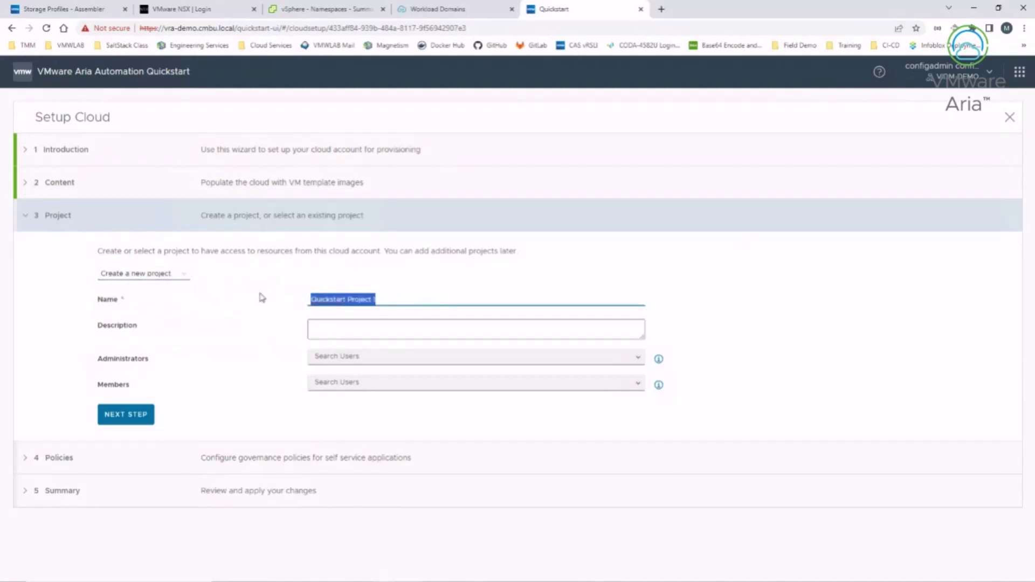
type("Aria")
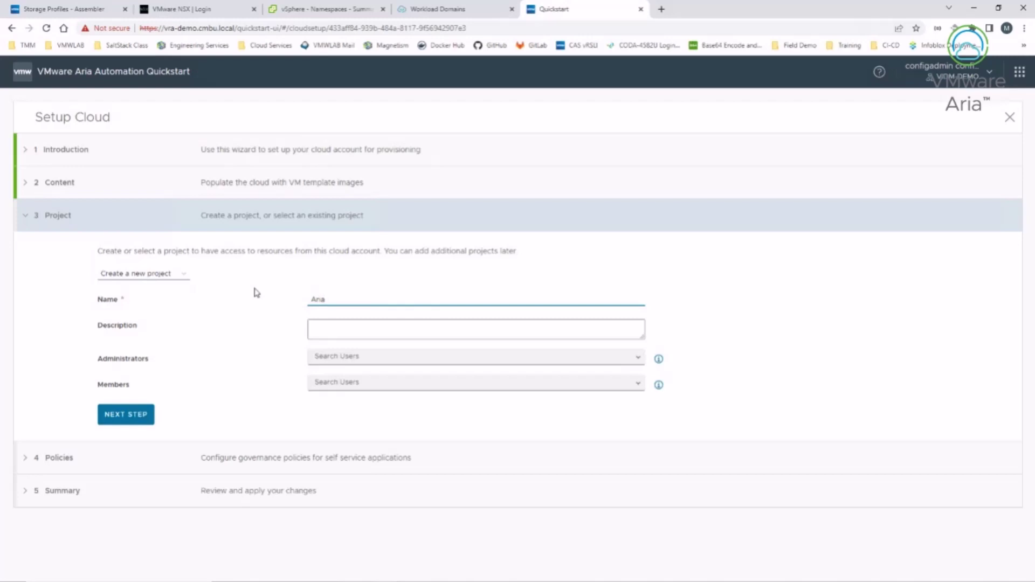
left_click(348, 358)
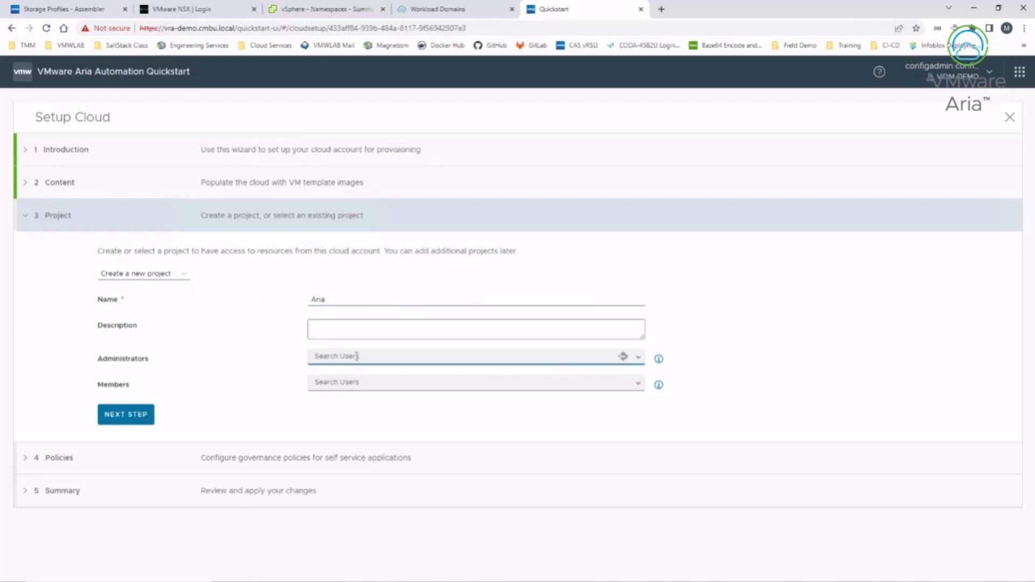
type("confi")
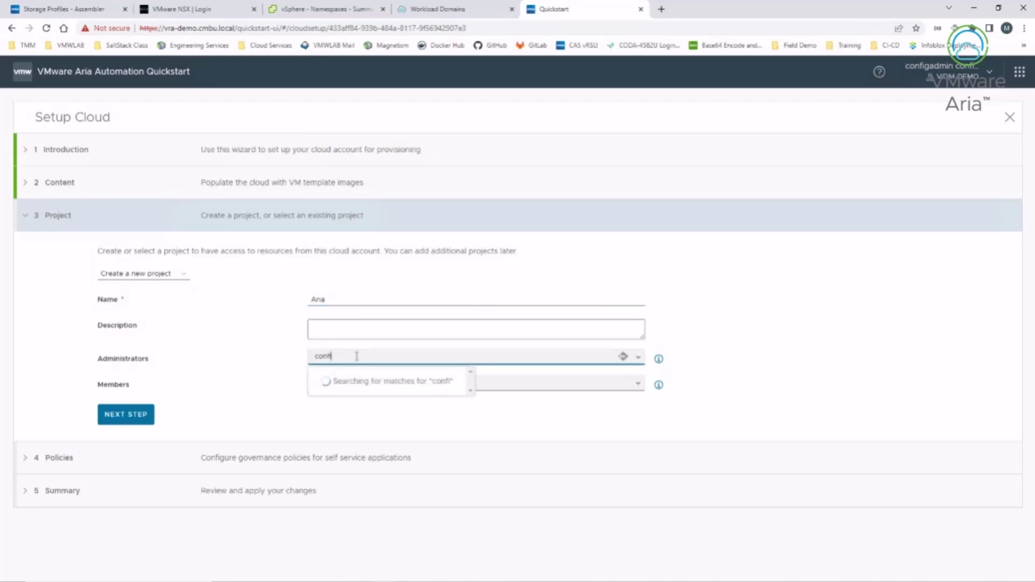
type("gadmin")
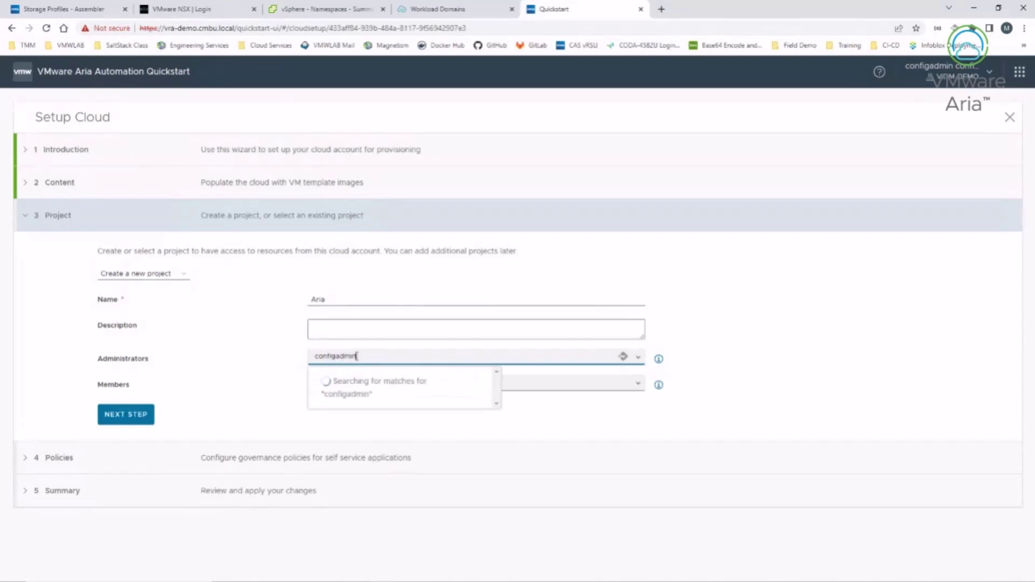
left_click(363, 396)
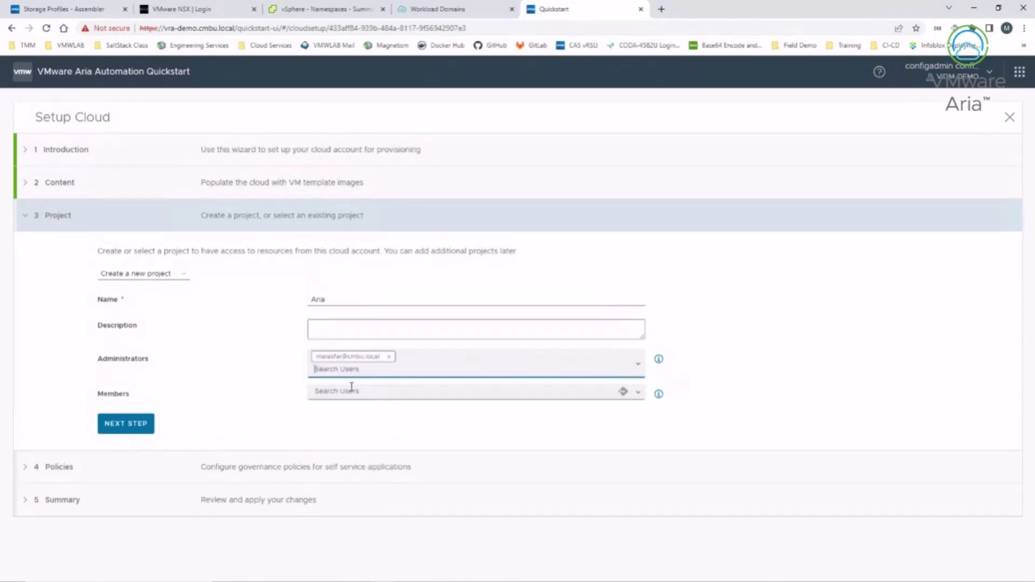
left_click(343, 392)
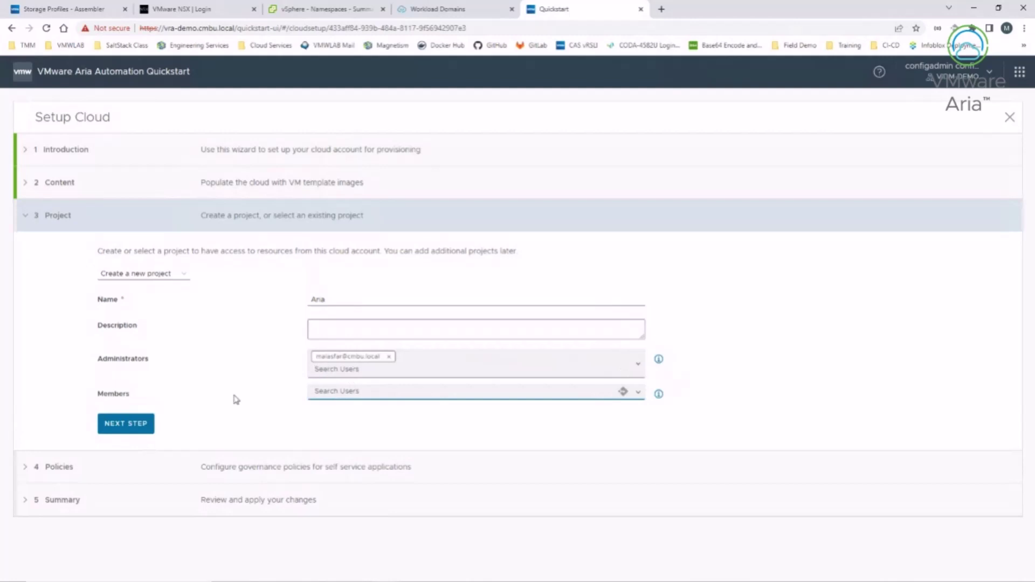
left_click(129, 424)
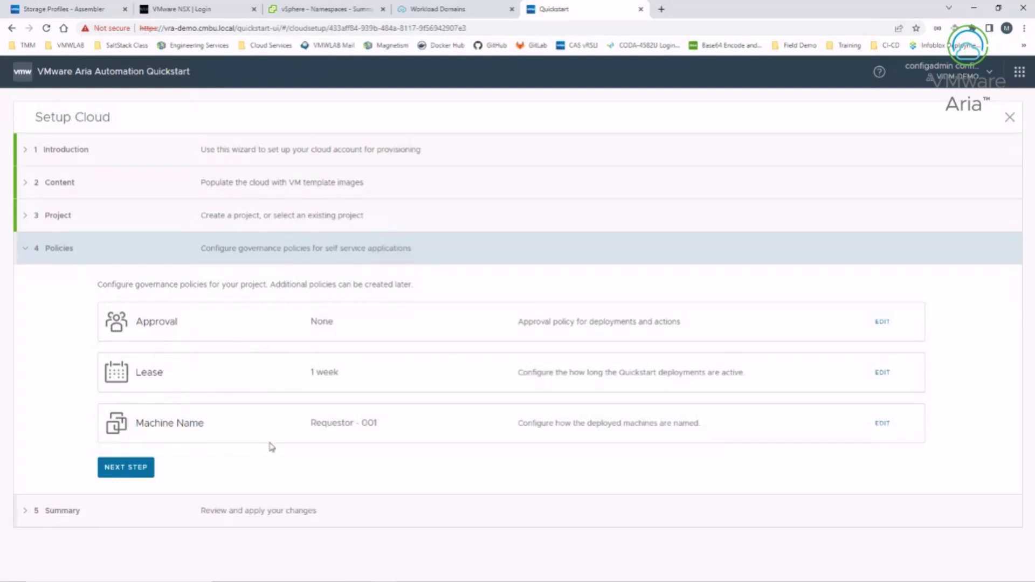
Step: Review the approval policy and dismiss it without changes
left_click(882, 322)
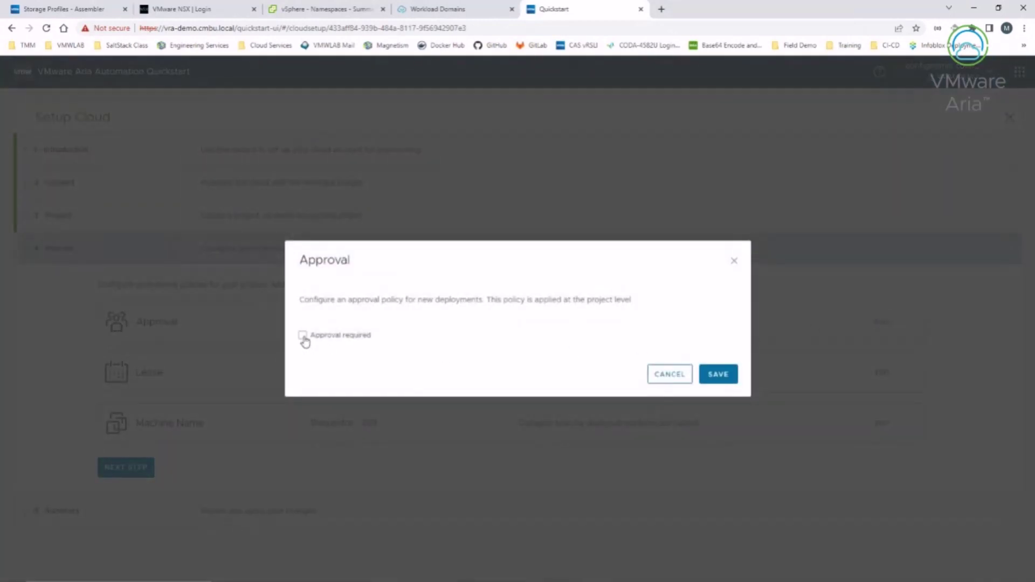
left_click(303, 335)
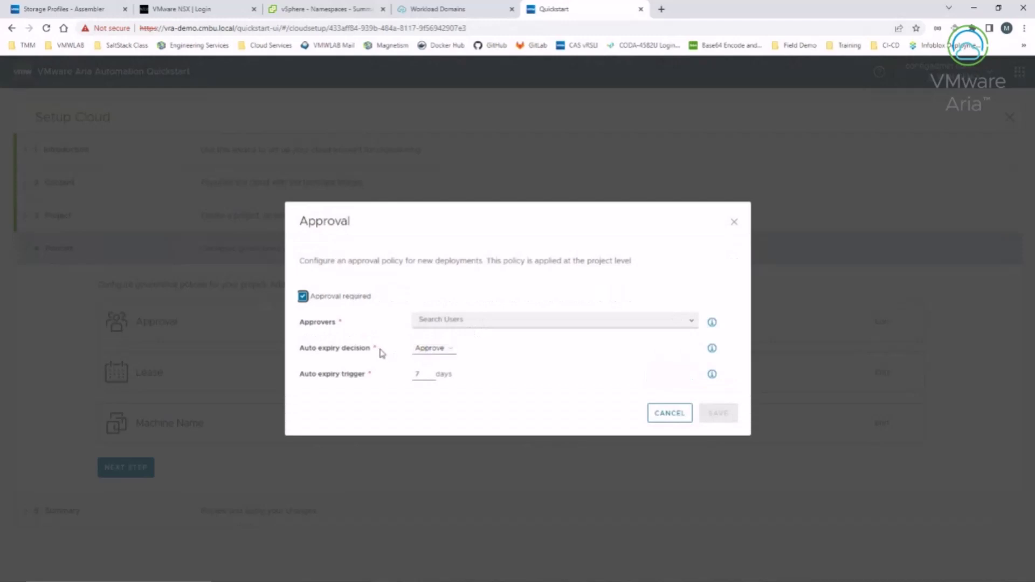
left_click(670, 417)
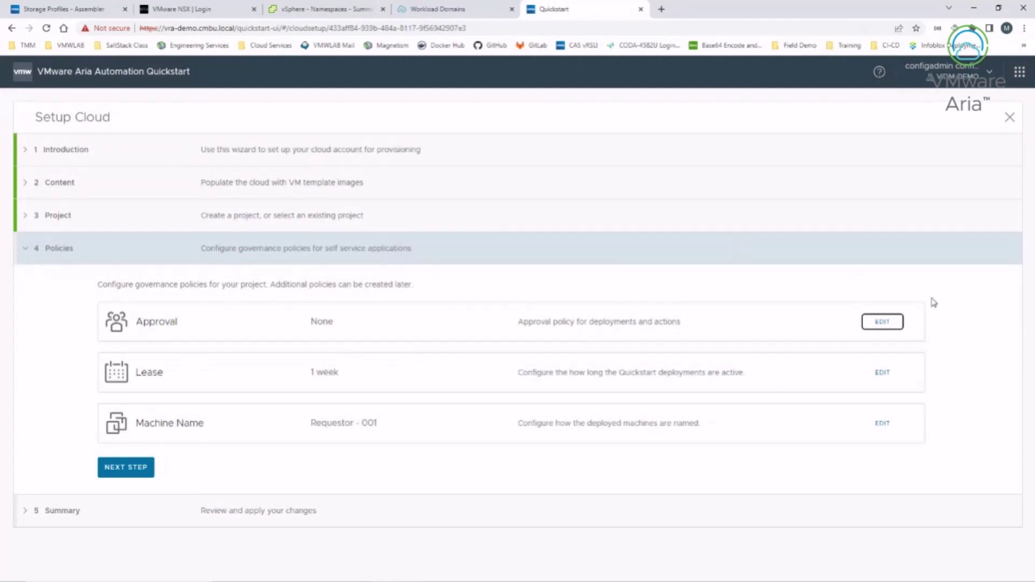
Step: Run the Quickstart from the summary and close the wizard once it reaches 100%
left_click(123, 467)
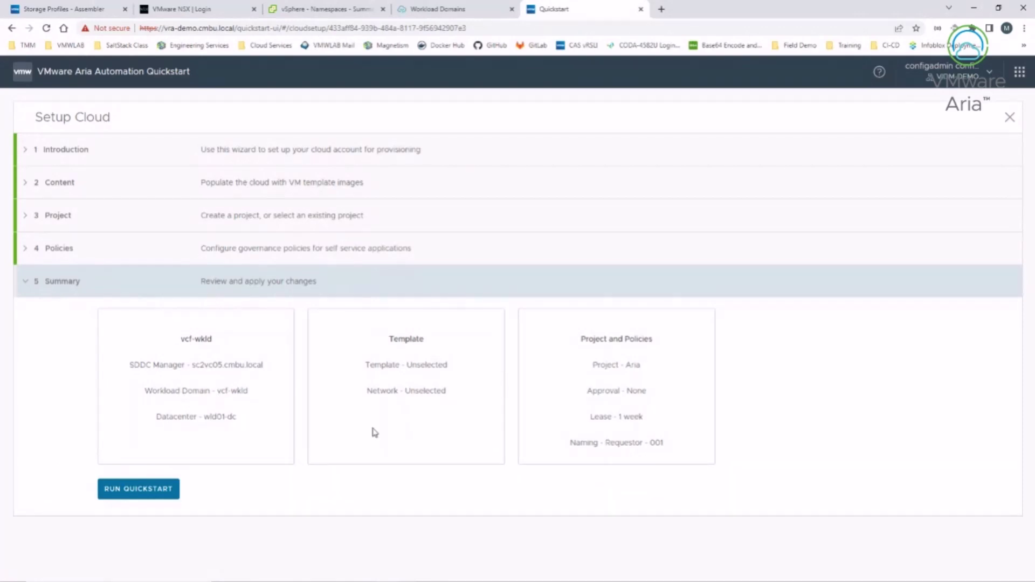
left_click(117, 496)
scroll(419, 509, "down", 2)
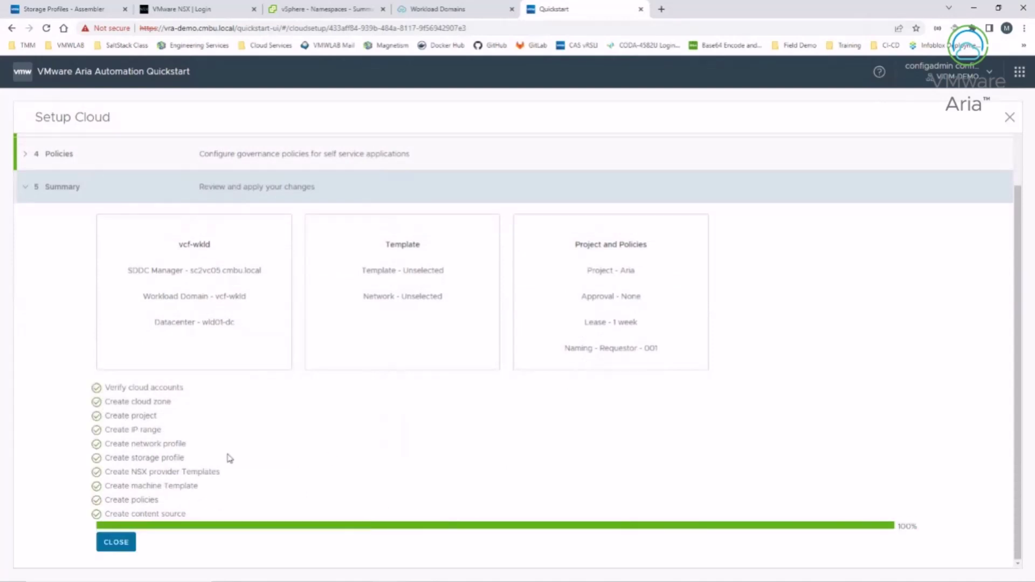
left_click(115, 543)
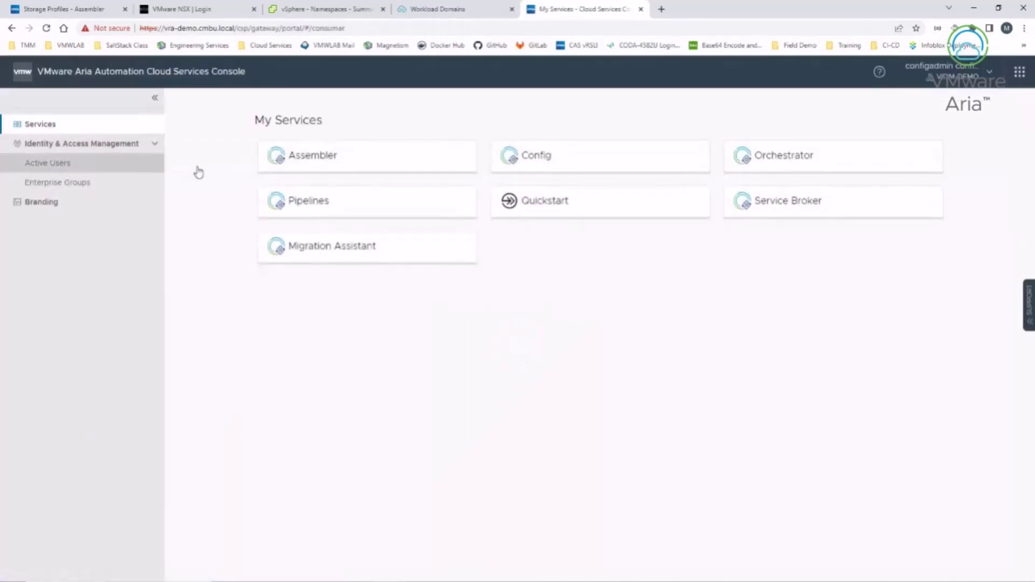
Step: Open the Aria project under Assembler's Infrastructure > Projects
left_click(346, 169)
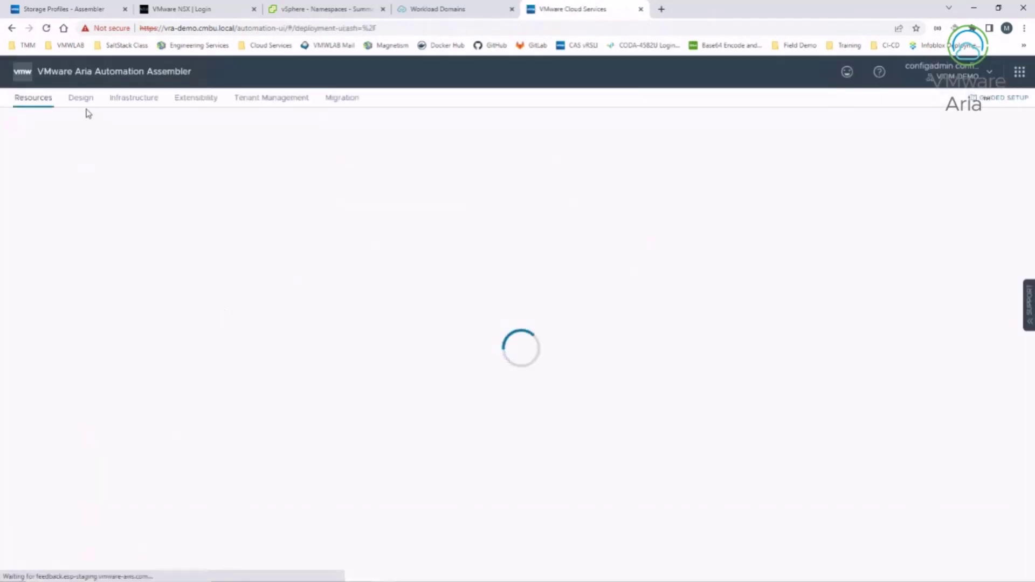
left_click(133, 100)
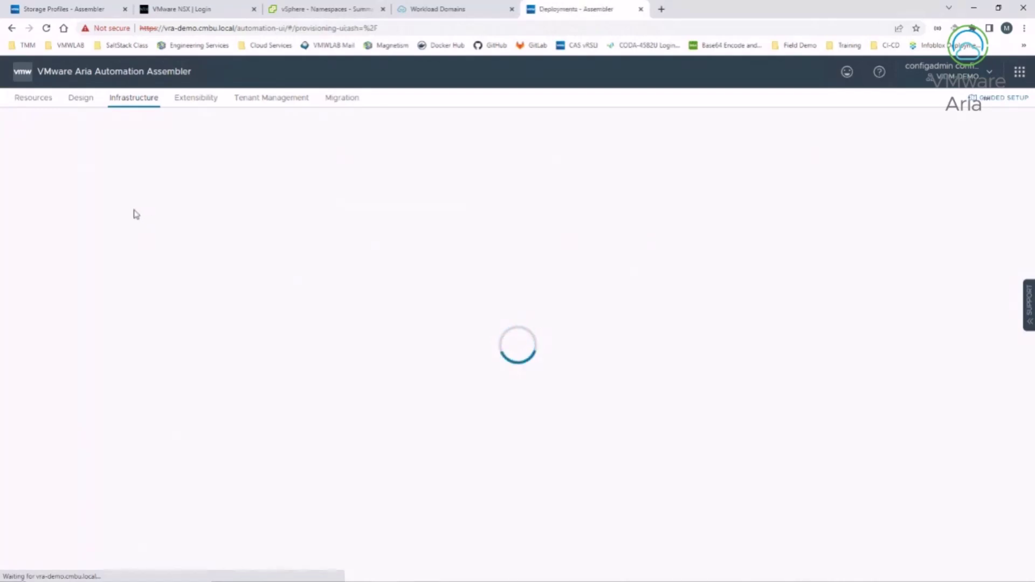
left_click(39, 163)
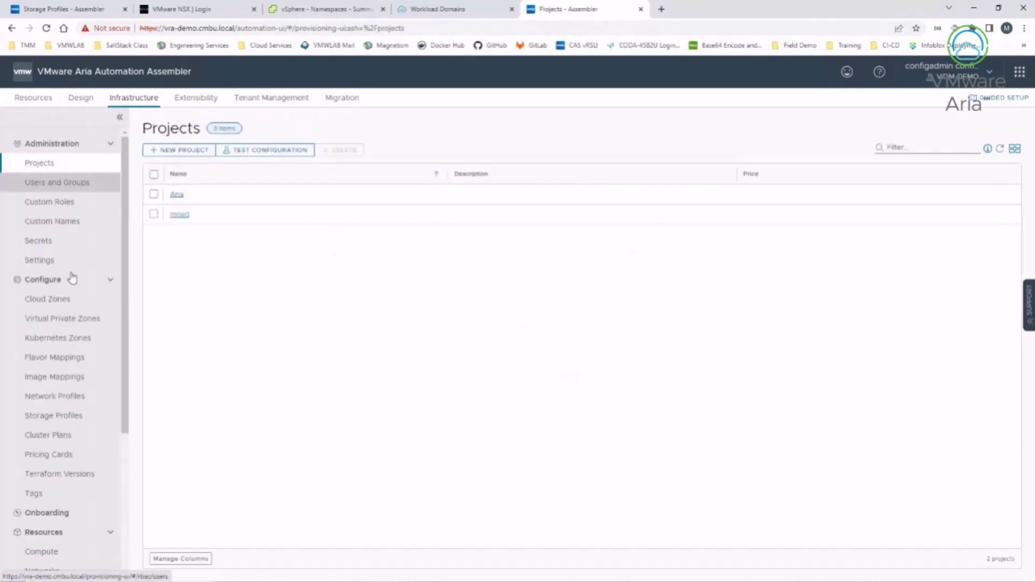
left_click(177, 194)
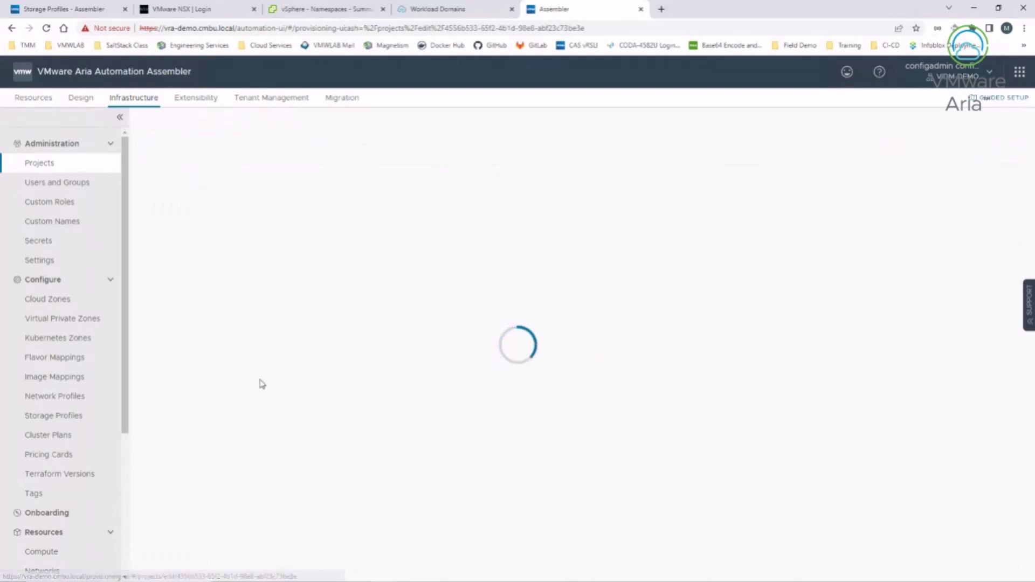
Step: Review the Aria project's Users tab and its Provisioning zones
left_click(208, 154)
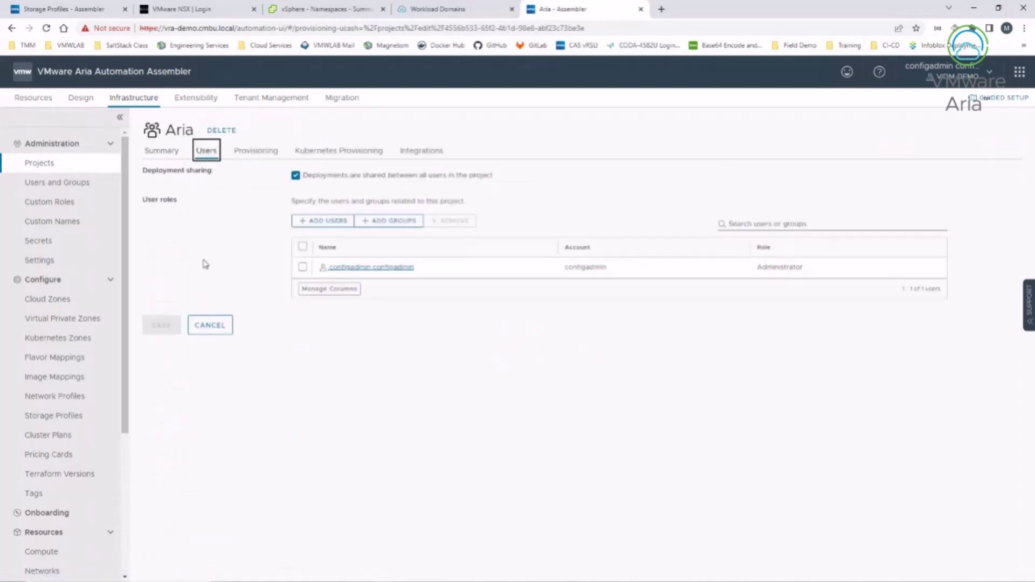
left_click(821, 271)
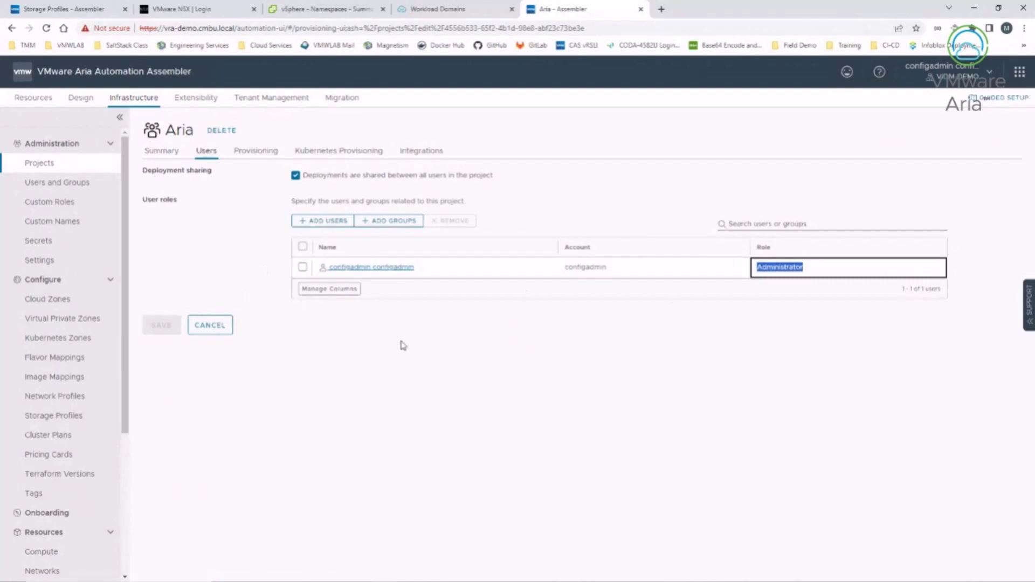
left_click(257, 153)
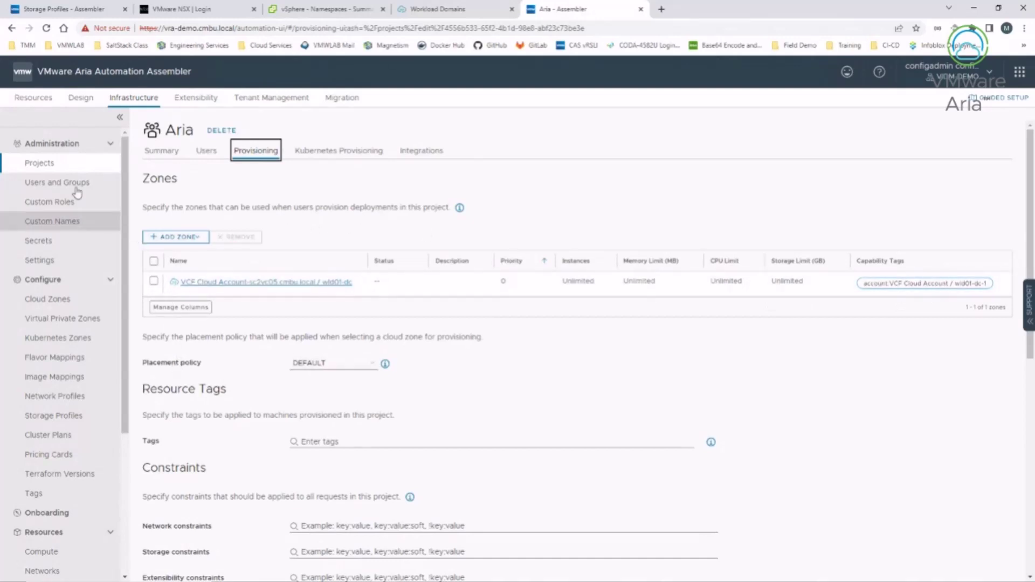
Step: Inspect the Small flavor mapping and the ubuntu image mapping without saving changes
left_click(61, 360)
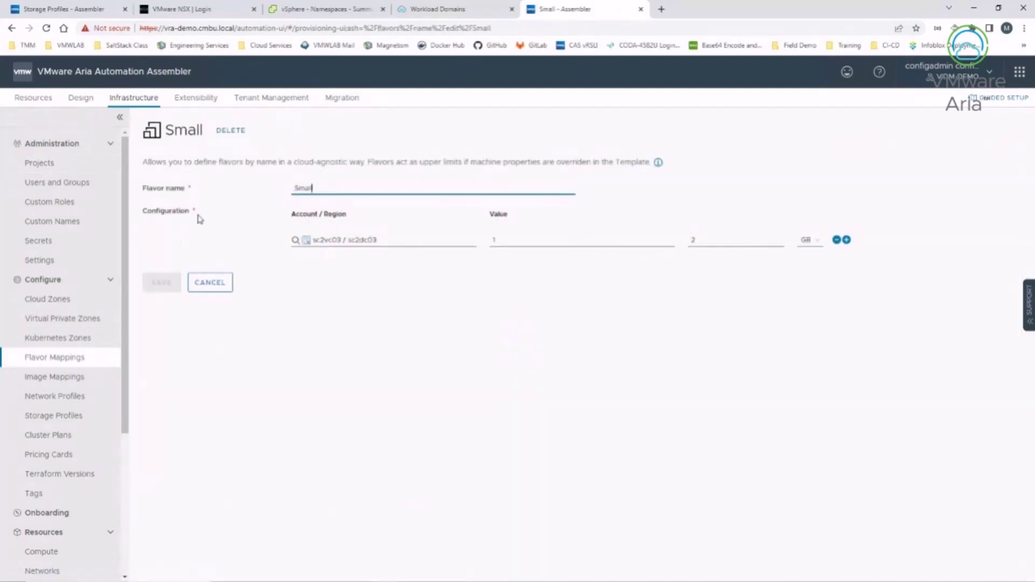
left_click(216, 285)
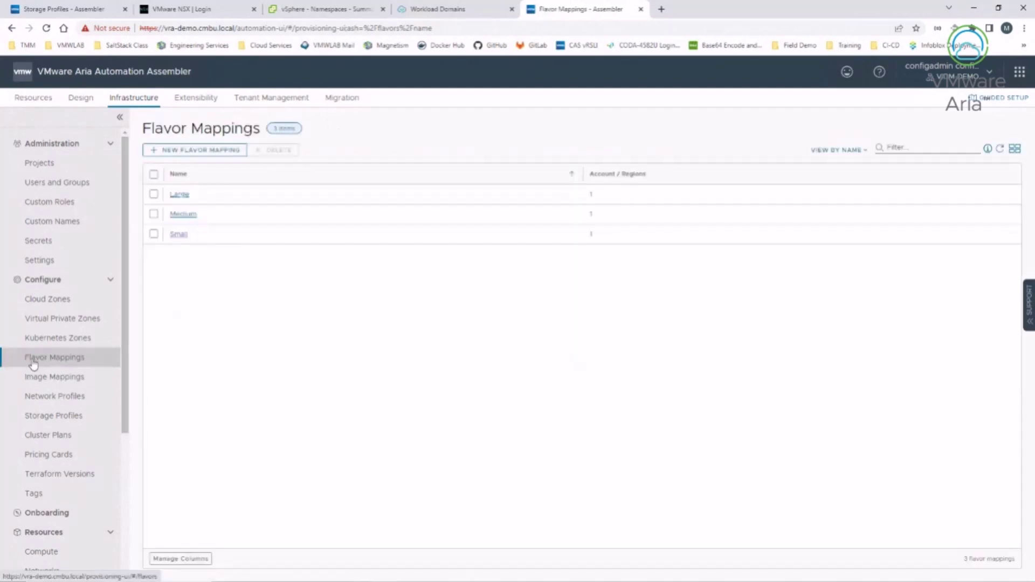
left_click(63, 381)
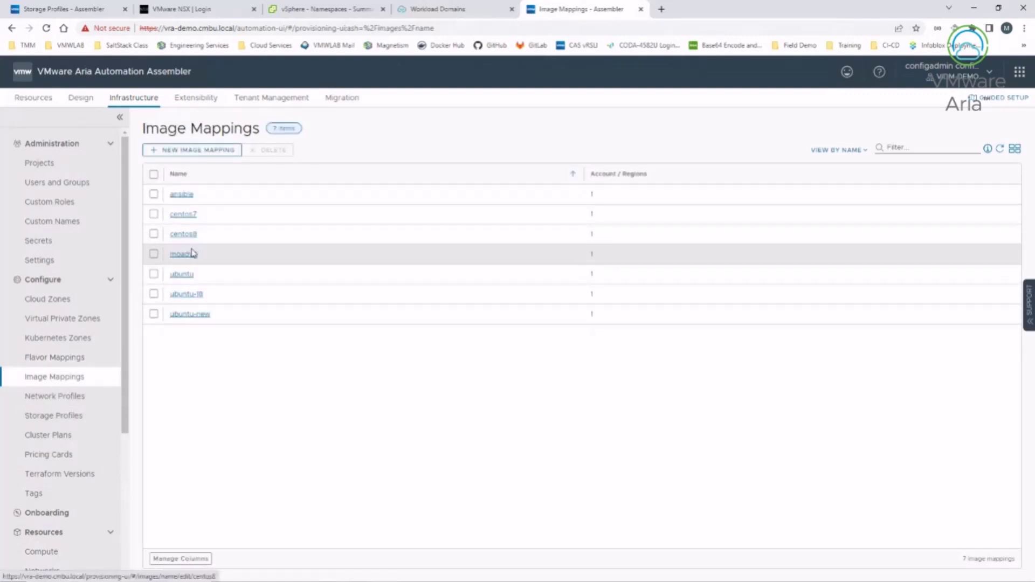
left_click(182, 275)
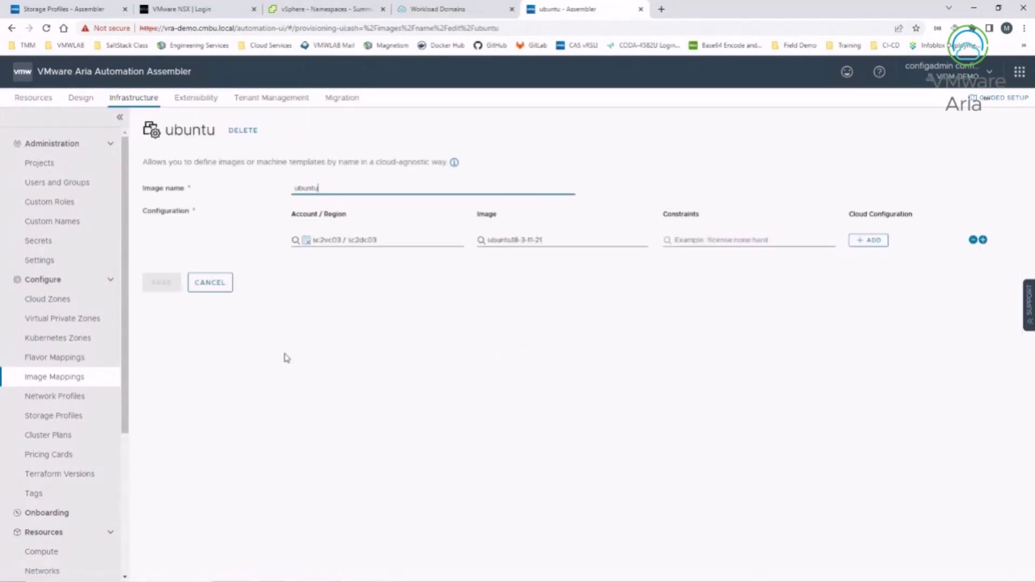
left_click(210, 282)
Step: Go to Assembler's Design section to list the design templates
scroll(46, 538, "down", 4)
scroll(46, 506, "up", 4)
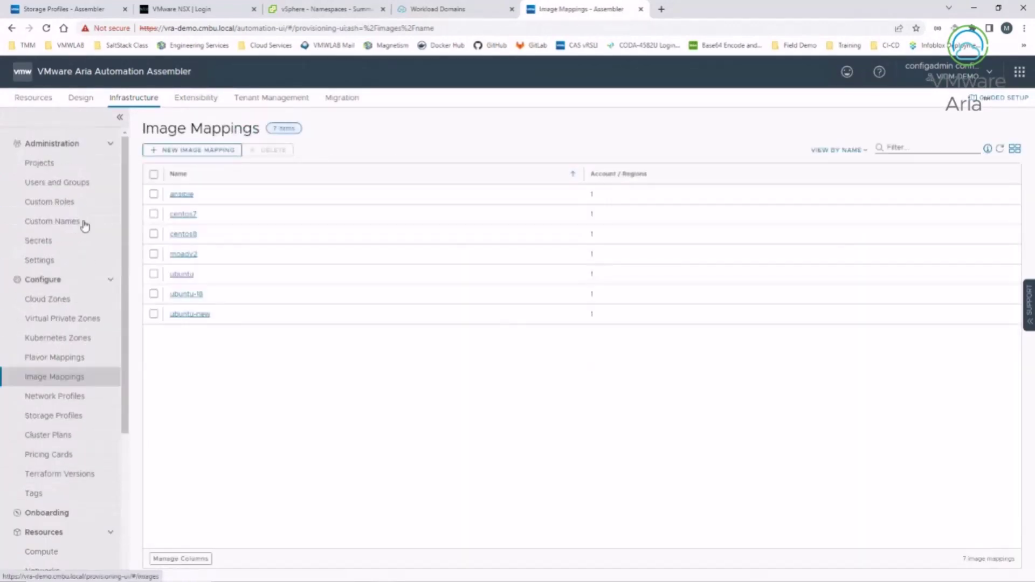
left_click(86, 101)
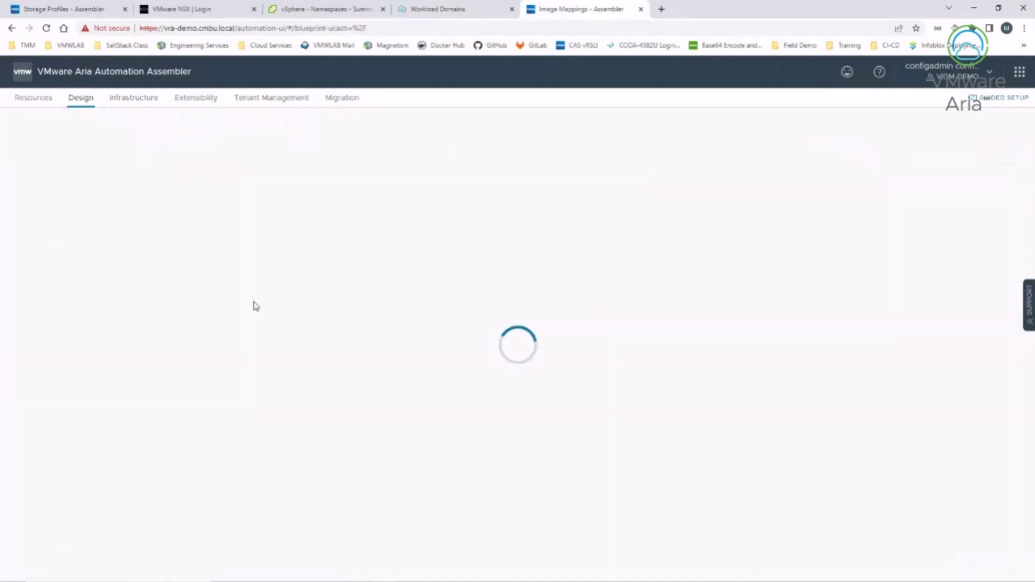